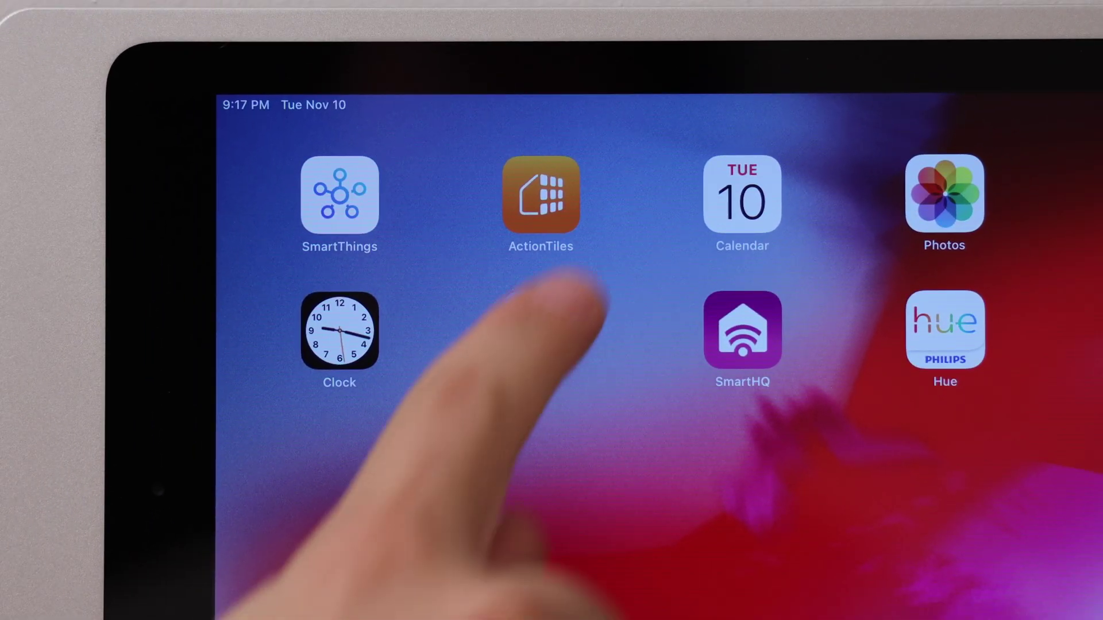
Launch the ActionTiles app and demo the Office dashboard's Left Window and Living Room Speakers tiles
left_click(541, 195)
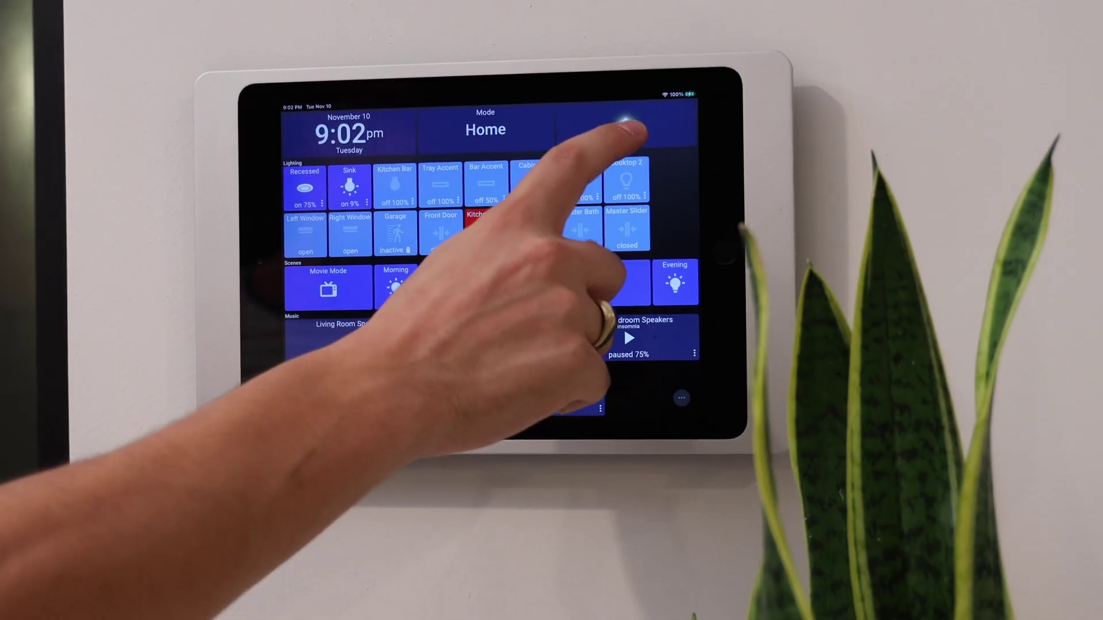
left_click(628, 128)
left_click(635, 351)
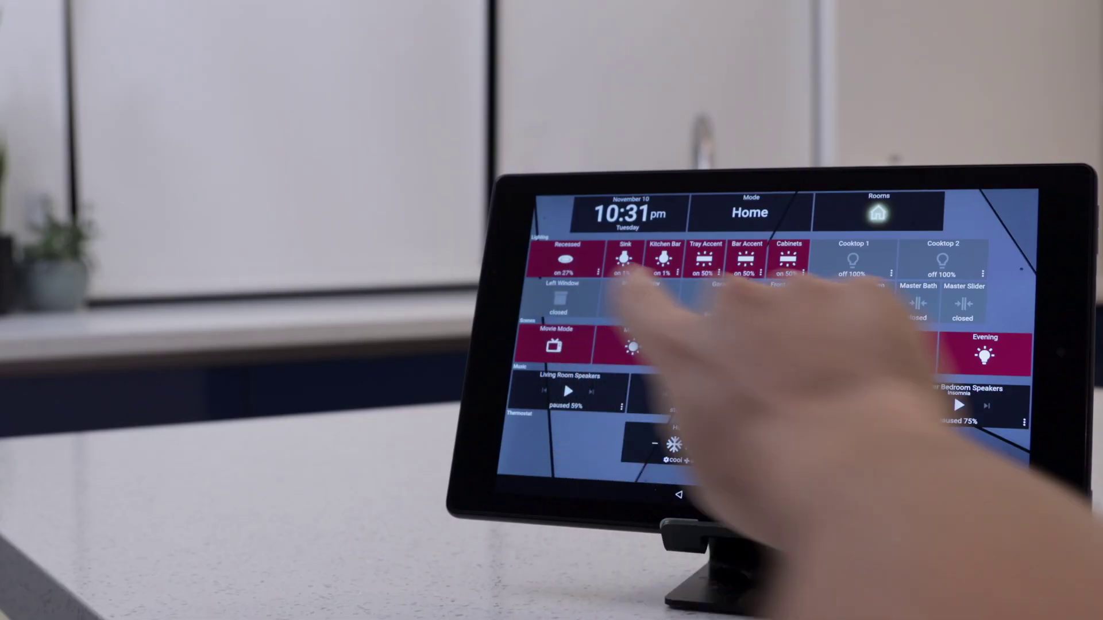
left_click(629, 270)
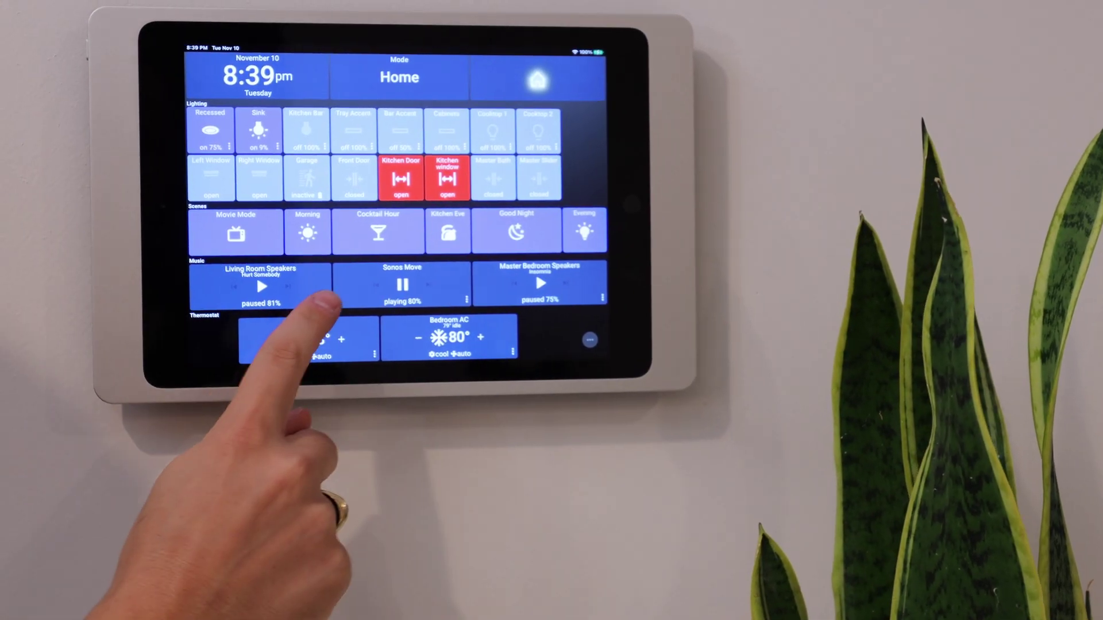
left_click(322, 297)
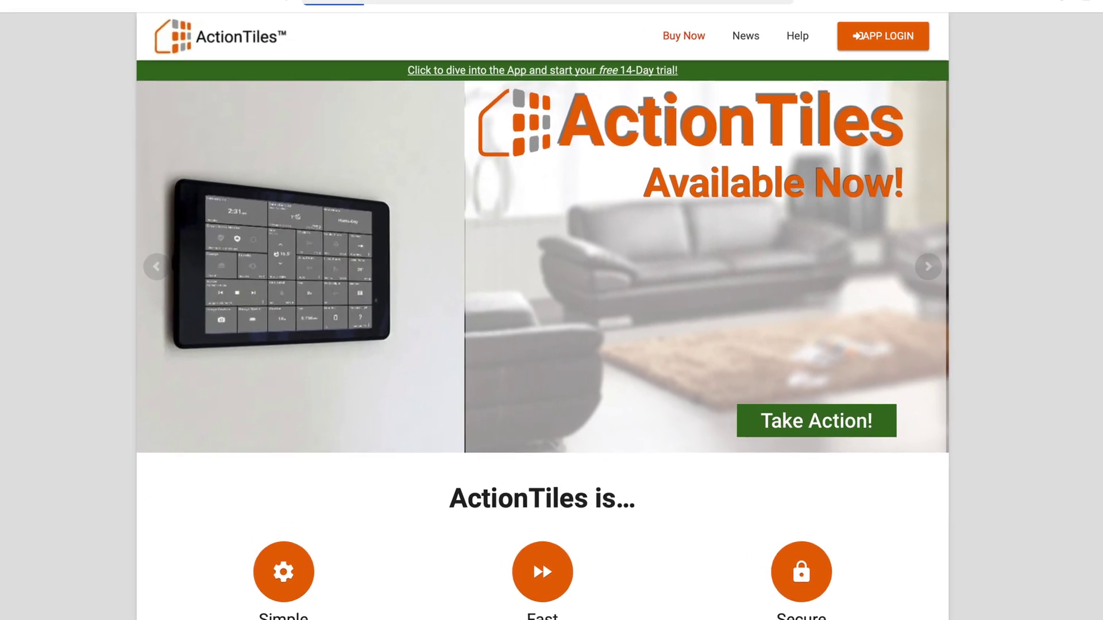
Go to the Buy Now purchase page from the ActionTiles homepage
left_click(677, 33)
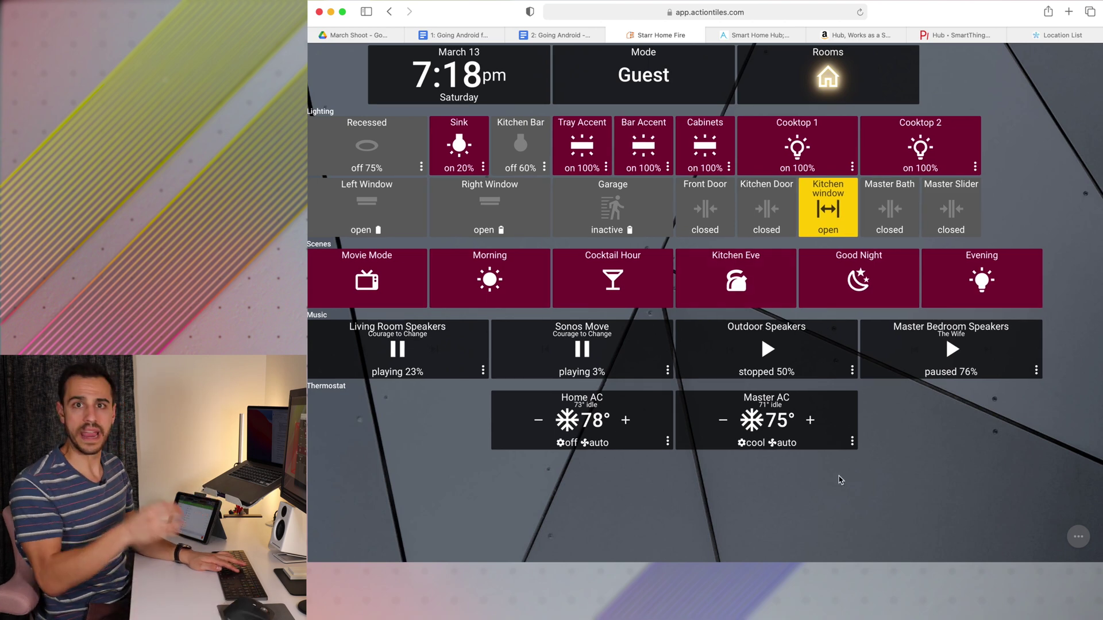
key("super+bracketleft")
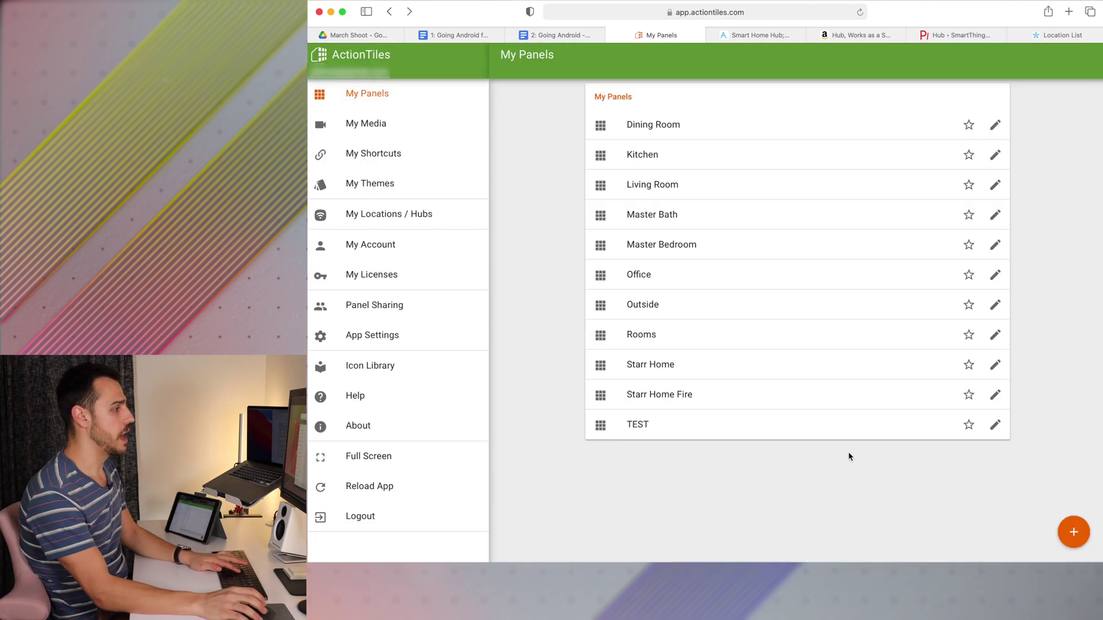
left_click(731, 374)
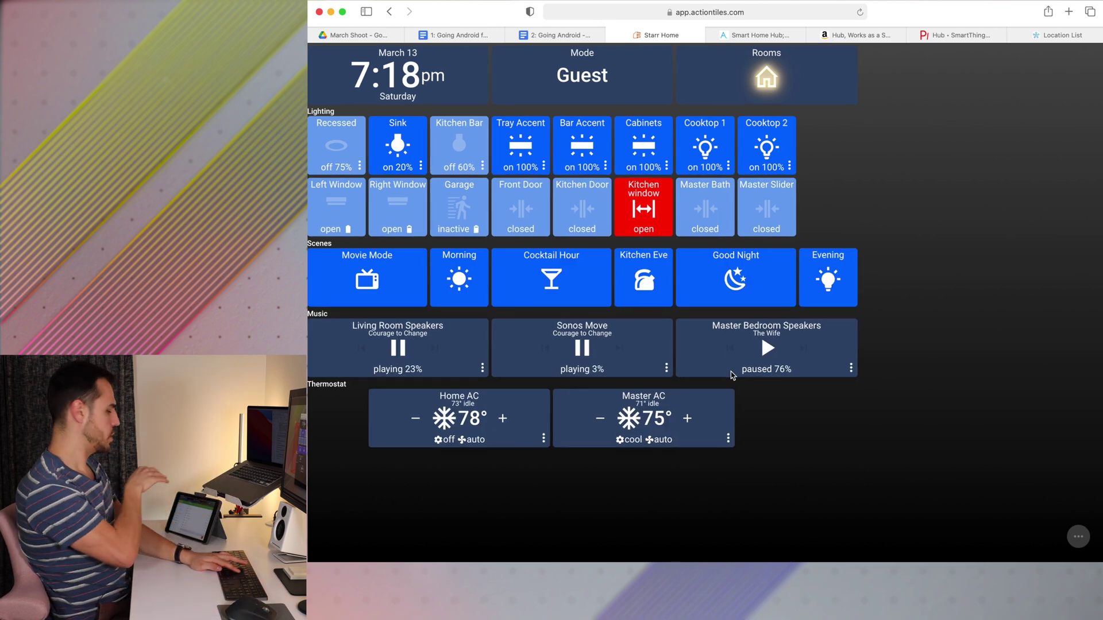
key("super+bracketleft")
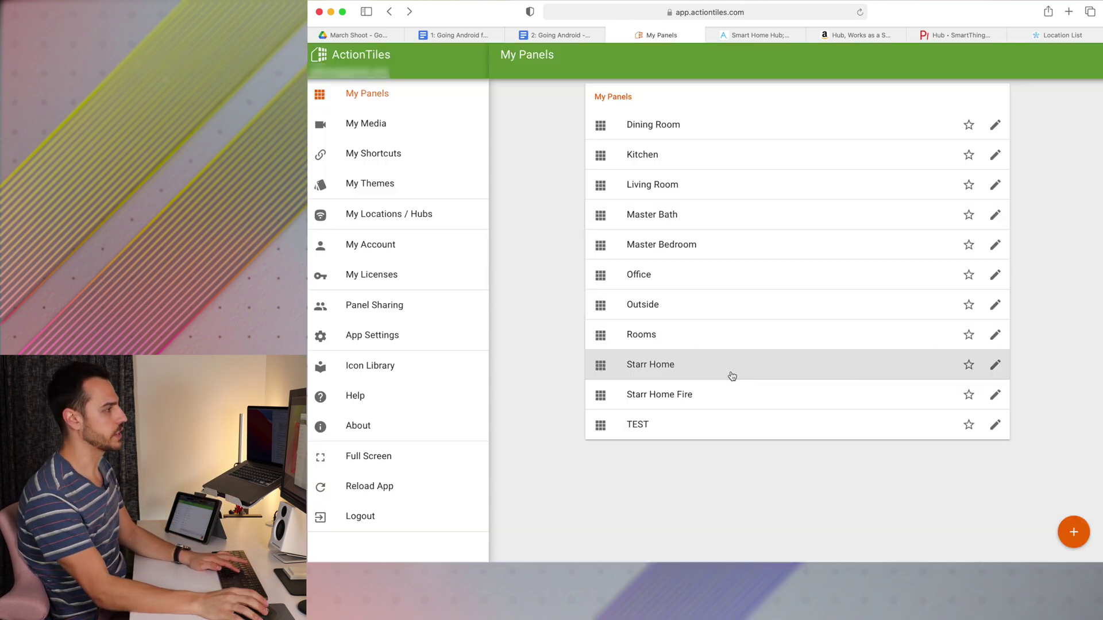
left_click(684, 282)
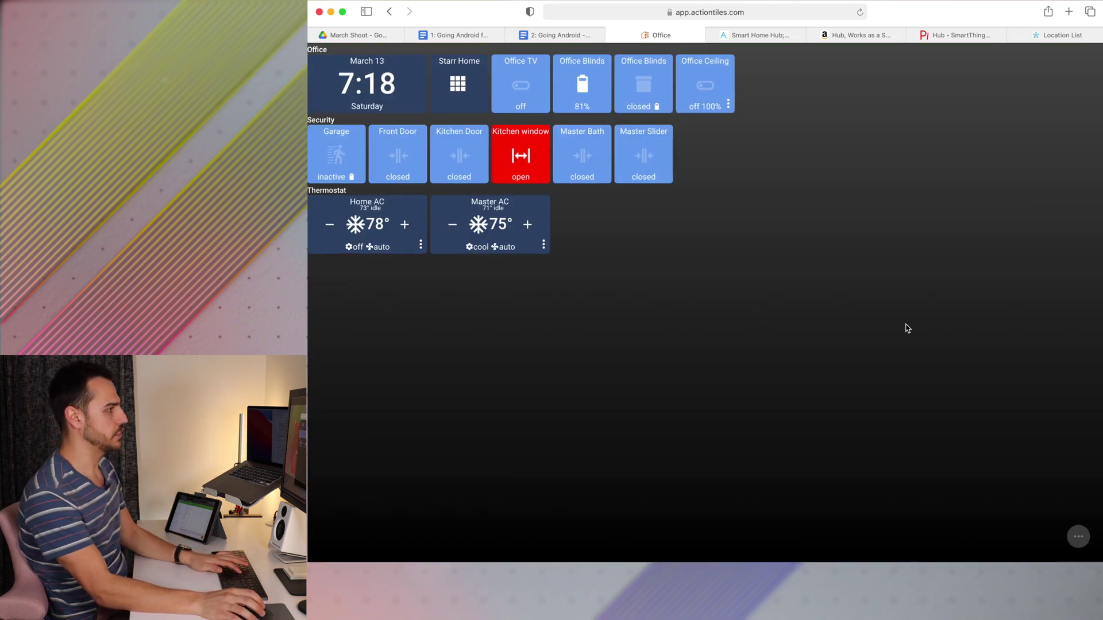
key("super+bracketleft")
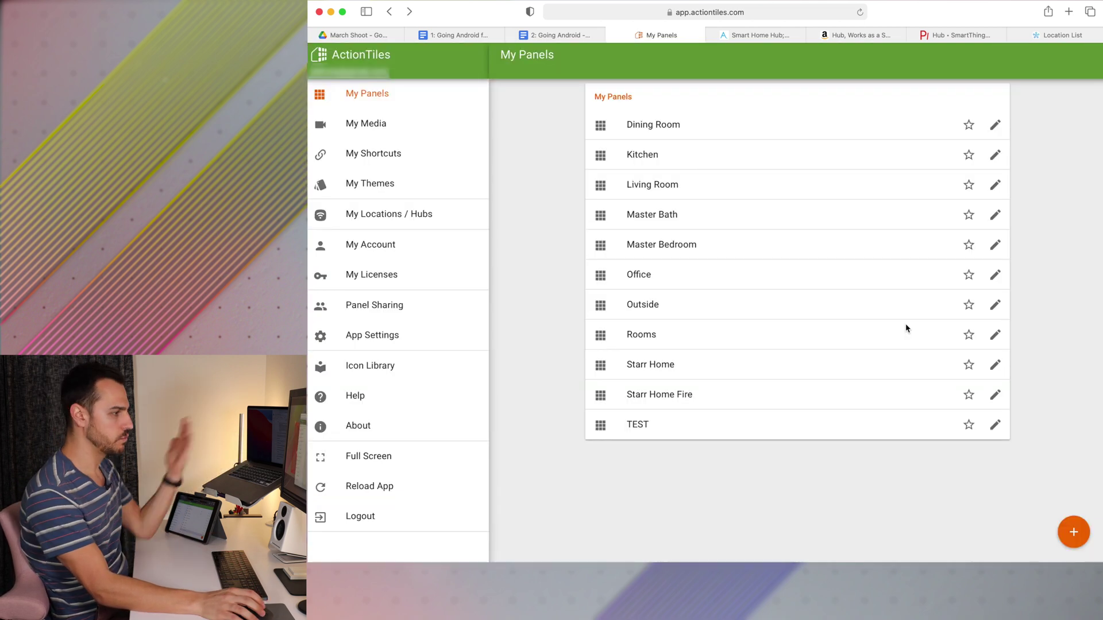
Add a new panel named Action Tiles Video and return to the panel list
left_click(1072, 533)
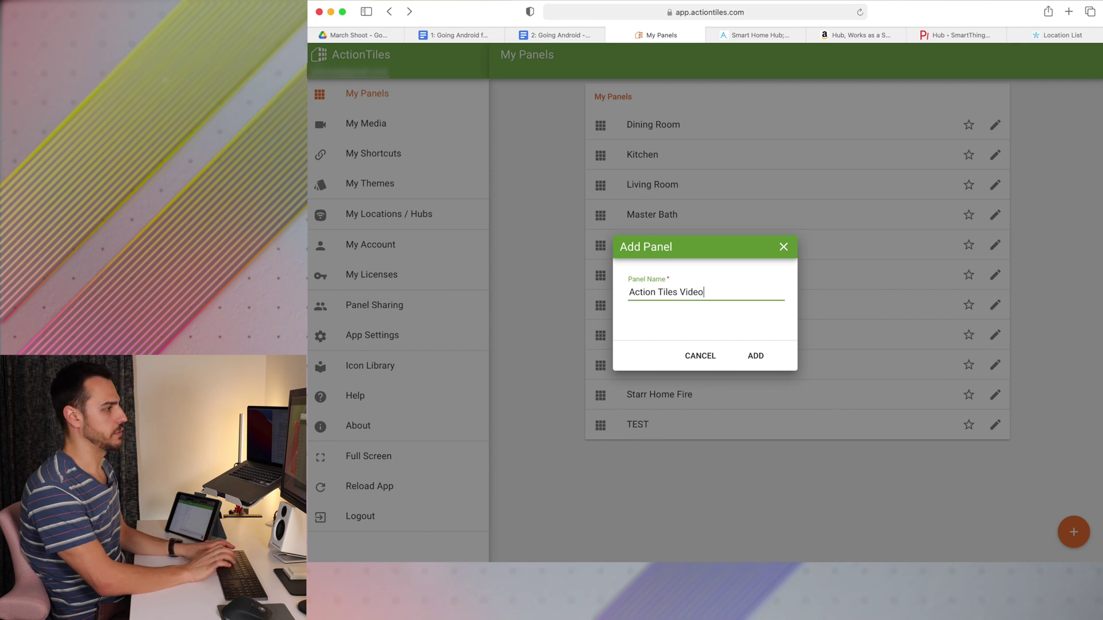
left_click(756, 357)
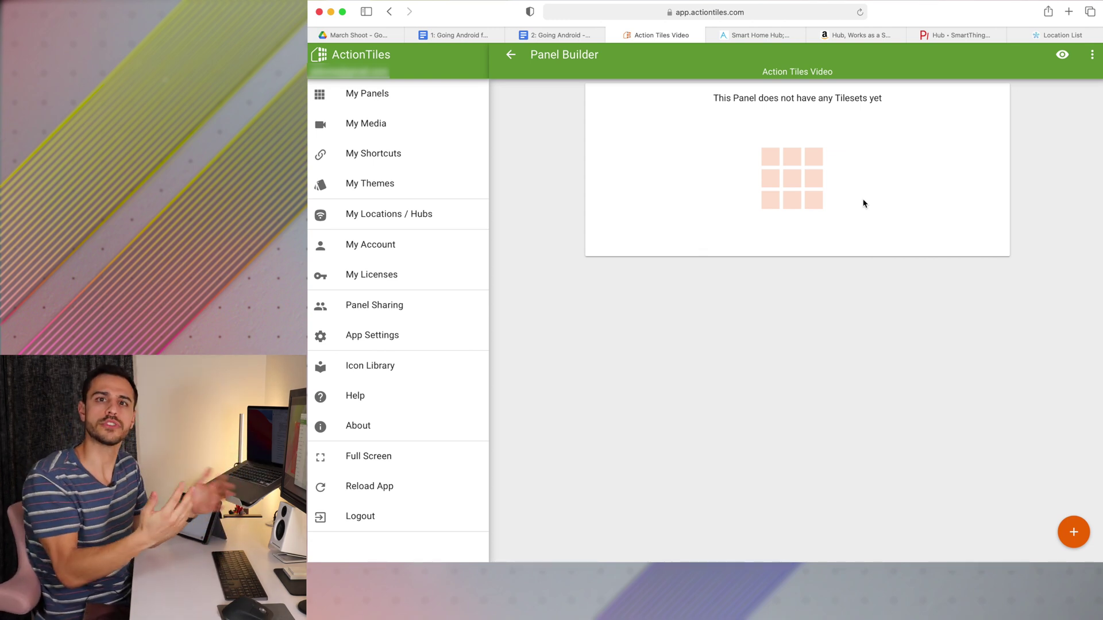
left_click(422, 93)
Browse My Media and My Themes, review the AT Commercial 1 theme, then view My Locations / Hubs
left_click(422, 124)
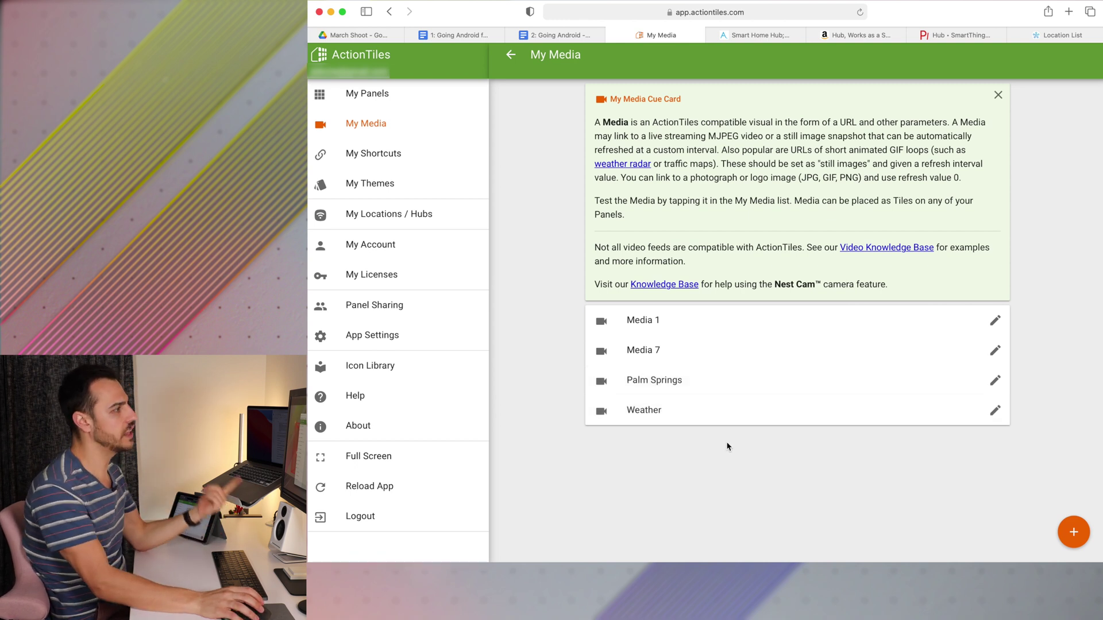
left_click(428, 184)
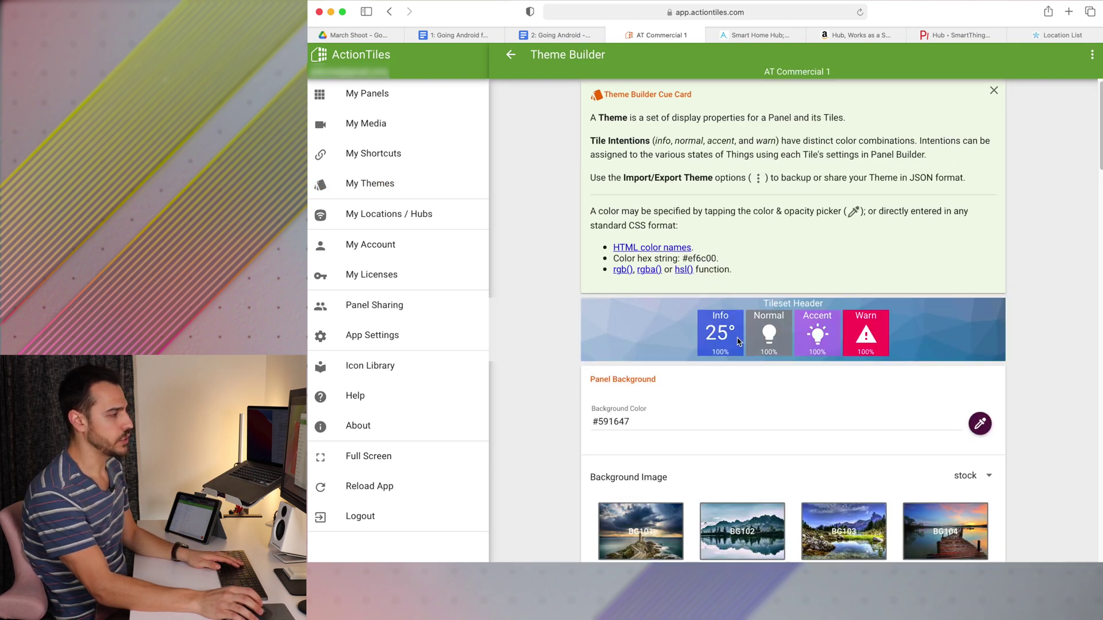
scroll(722, 321, "down", 1)
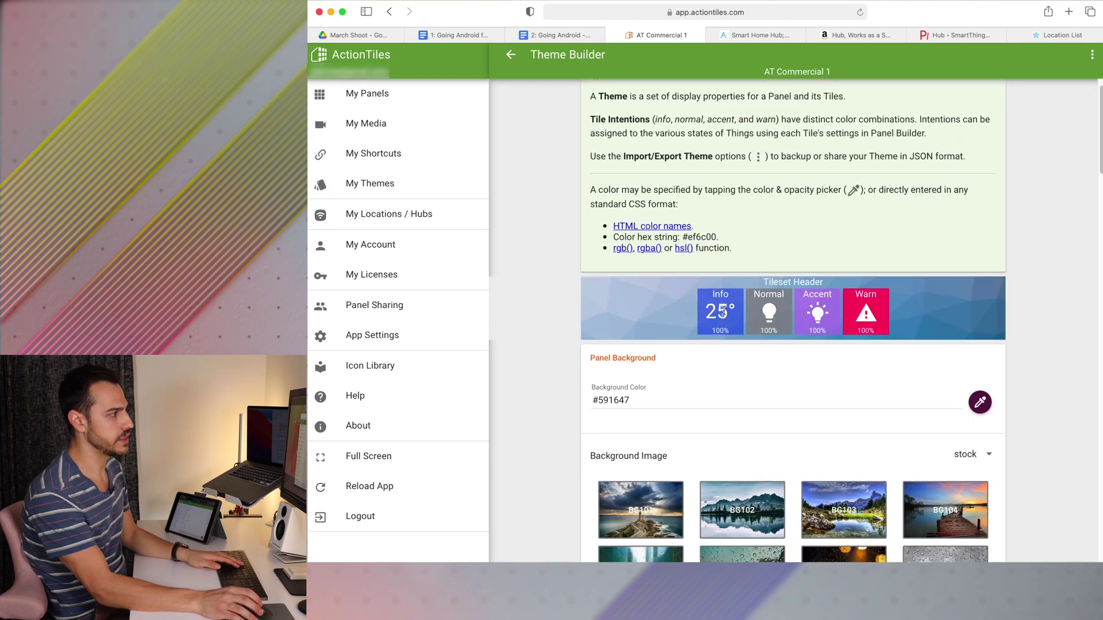
scroll(775, 315, "down", 10)
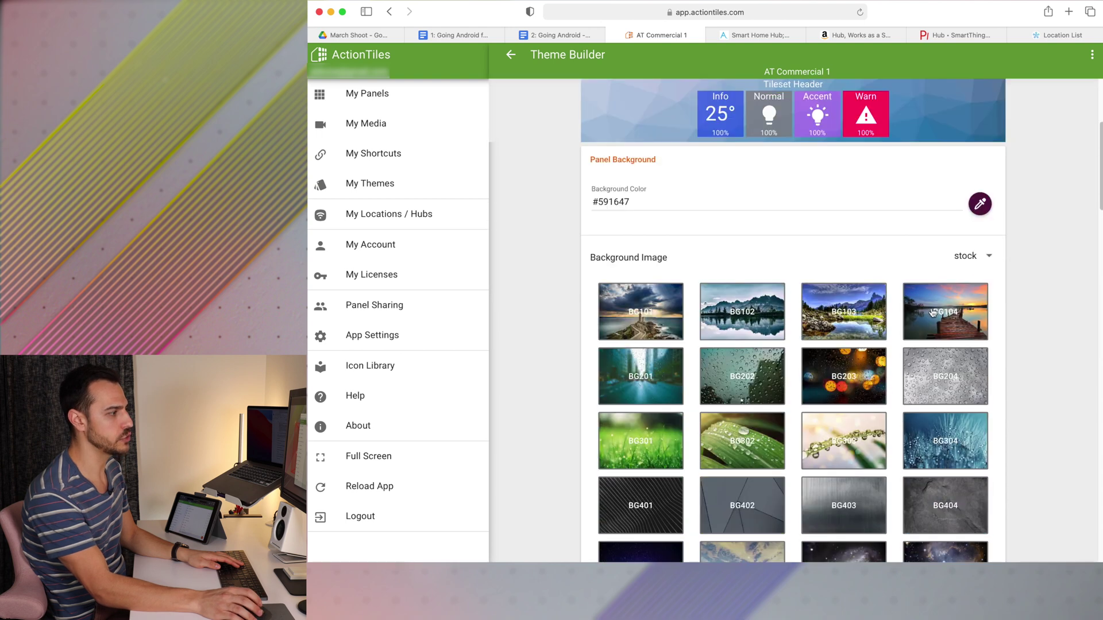
scroll(774, 315, "up", 10)
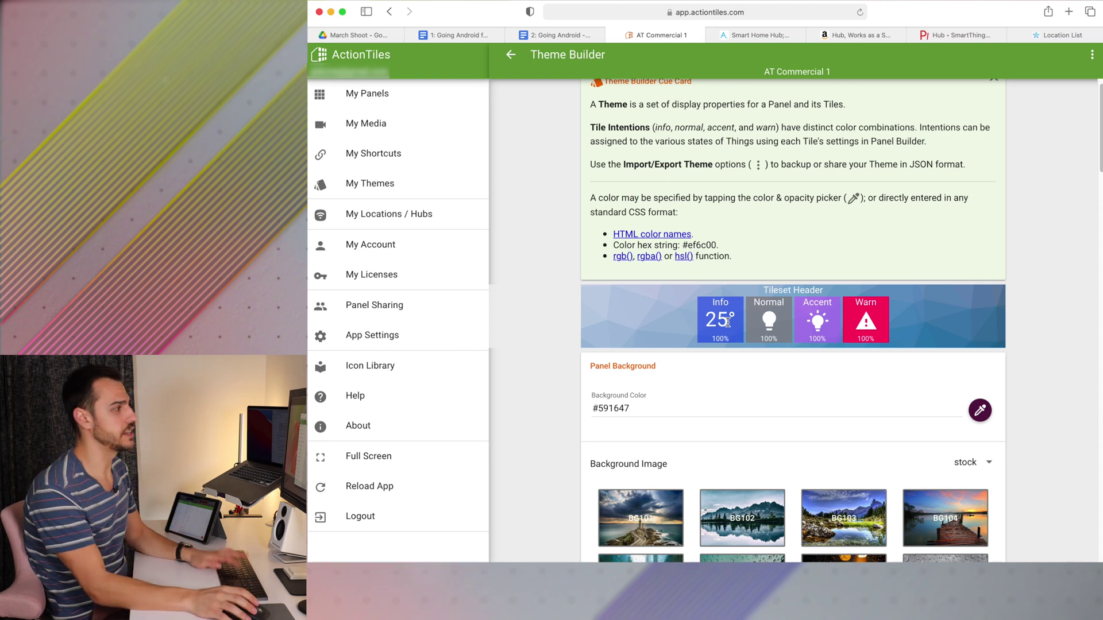
key("super+bracketleft")
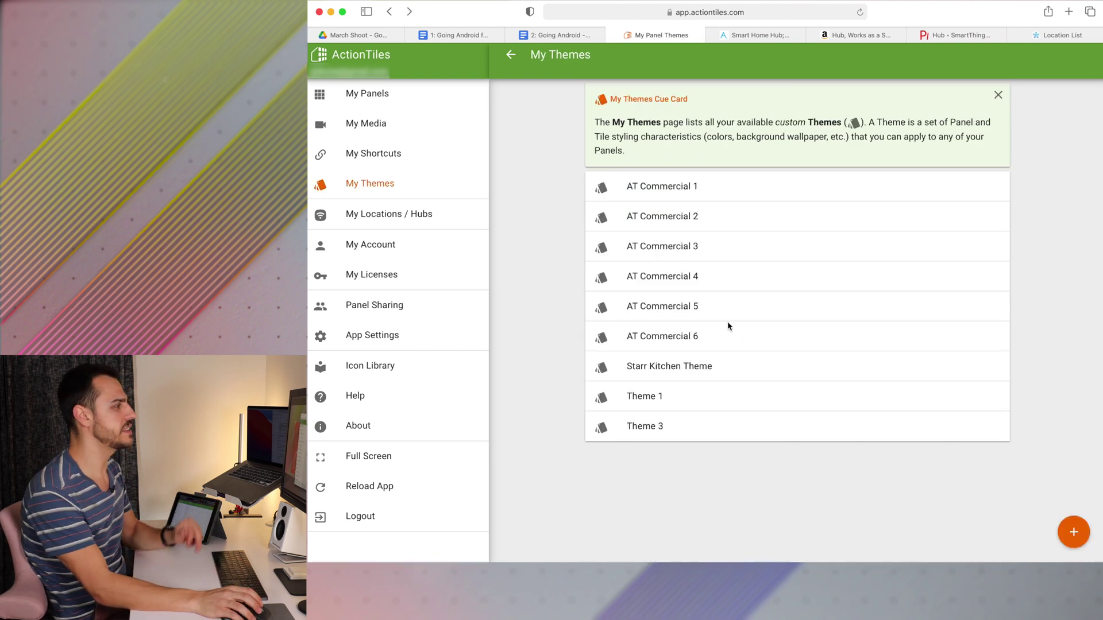
left_click(424, 226)
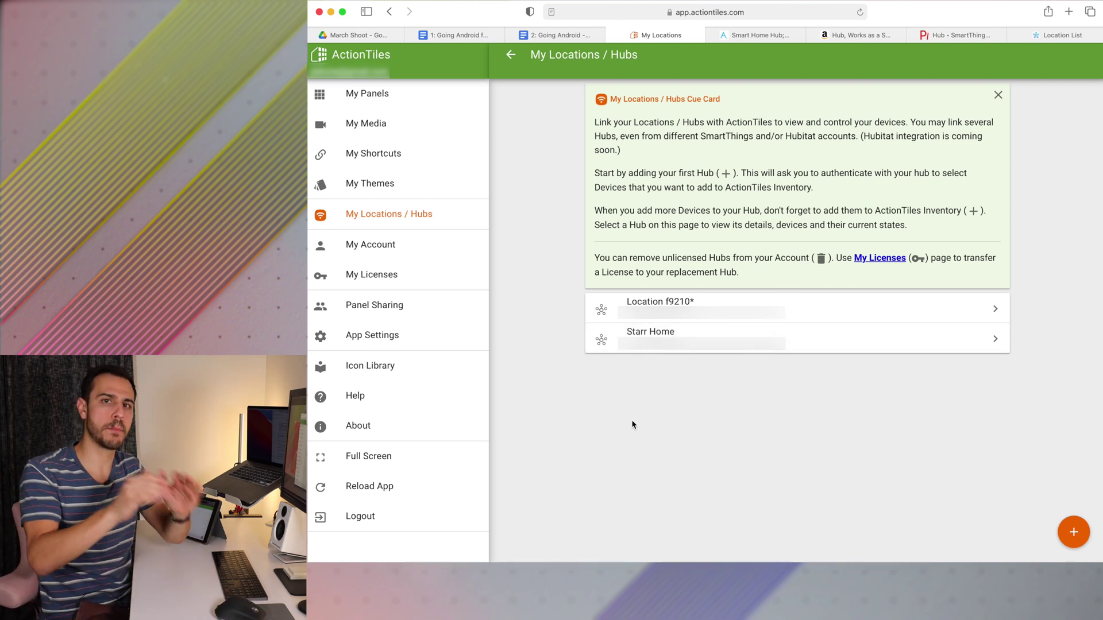
Look over the Panel Sharing list and App Settings, then go to the Icon Library
left_click(393, 315)
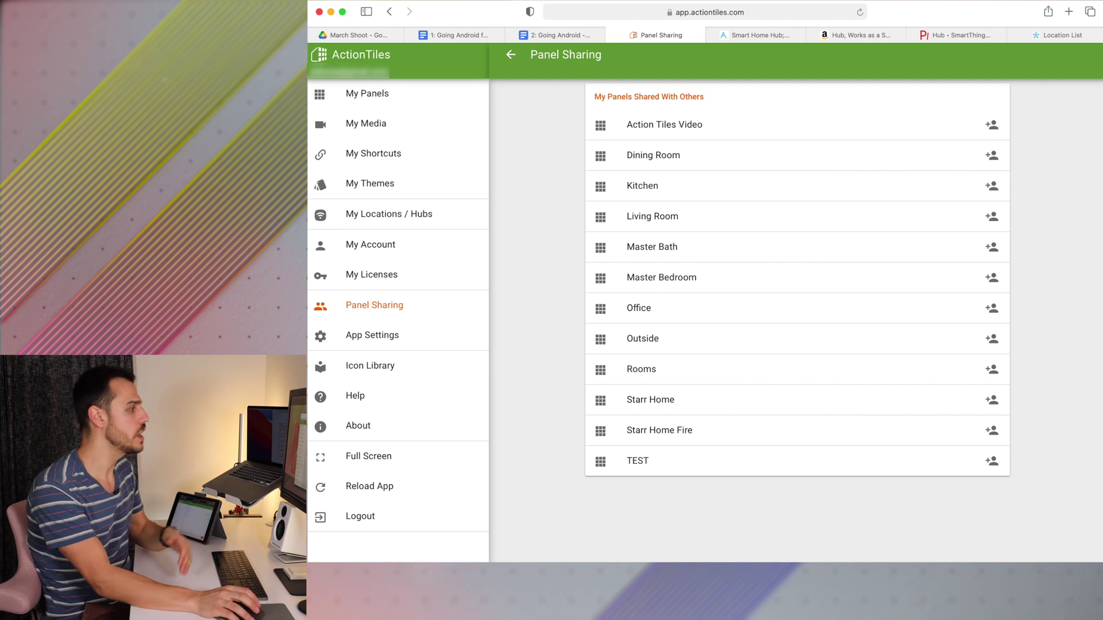
left_click(407, 337)
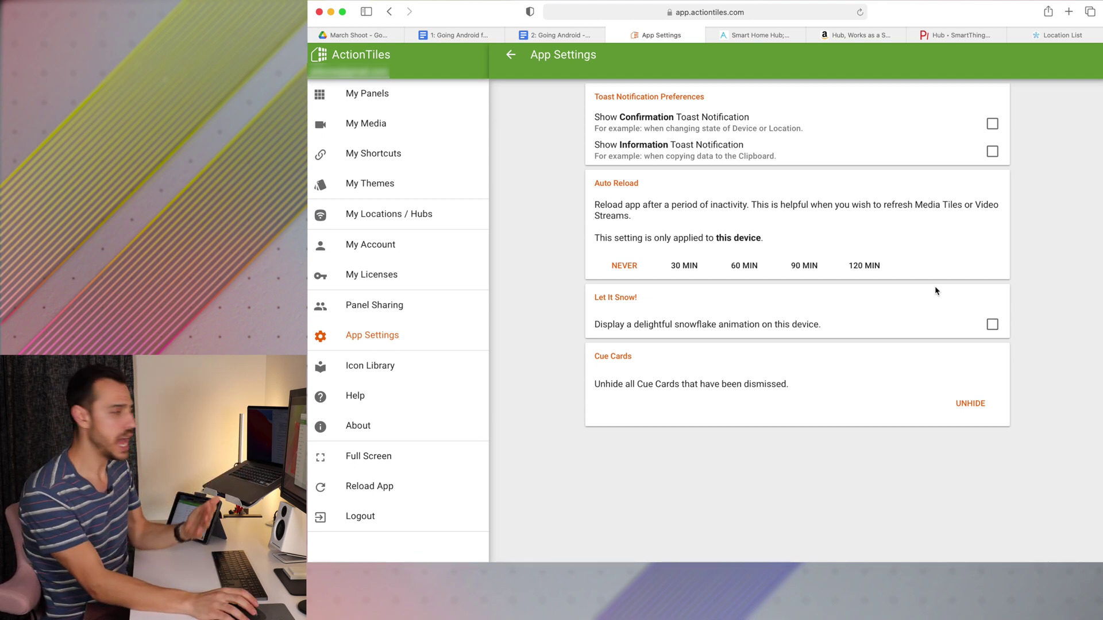
left_click(384, 371)
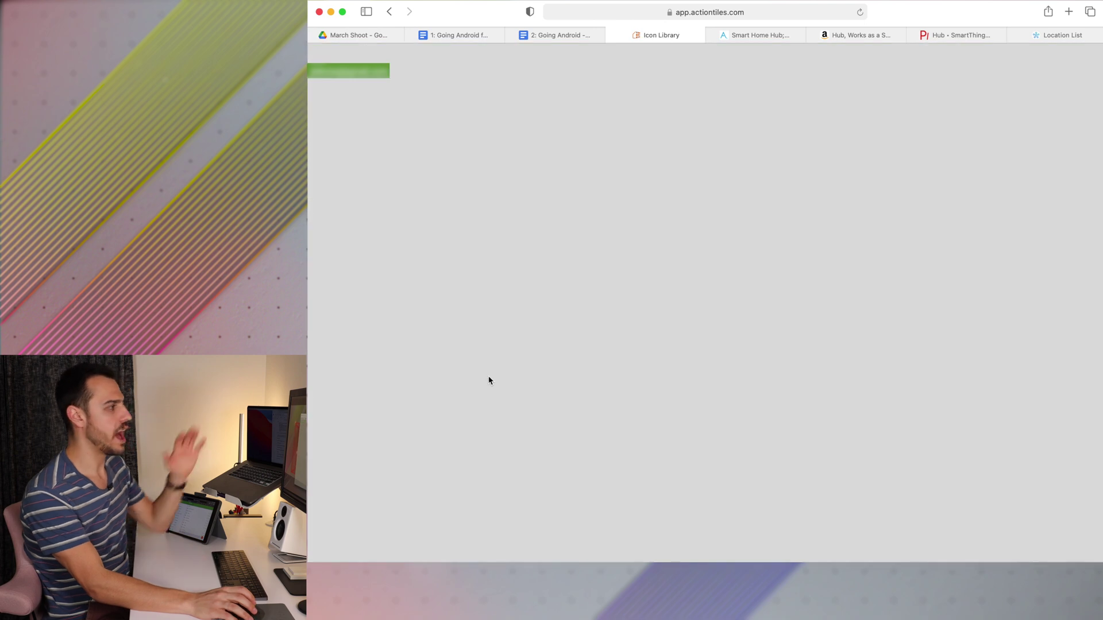
Scroll through the Icon Library to browse the available icons
scroll(632, 402, "down", 3)
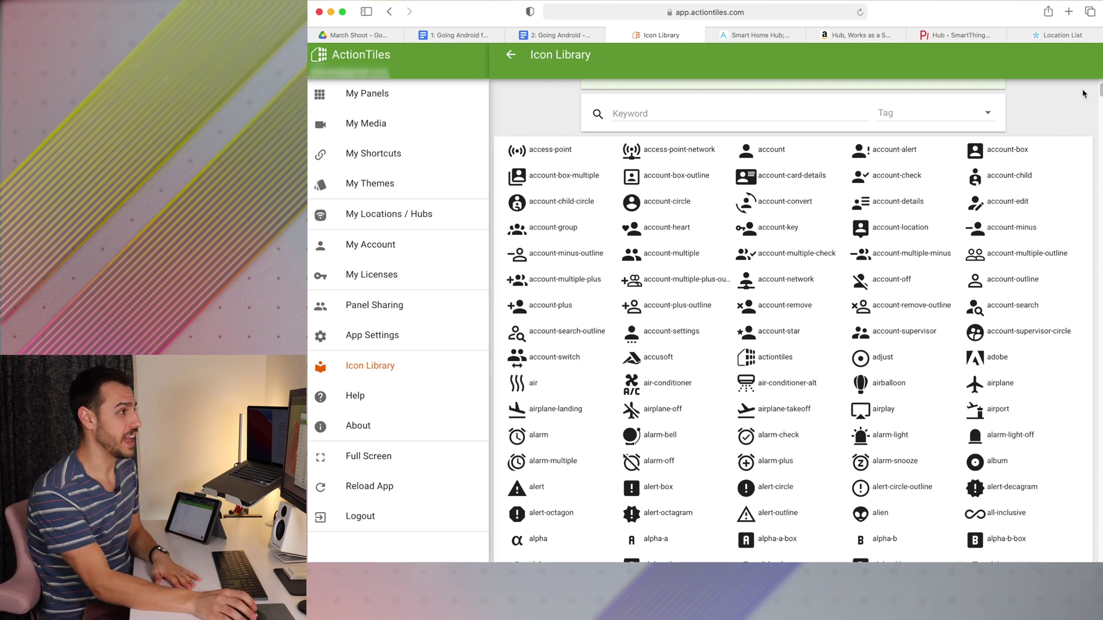
scroll(793, 322, "down", 20)
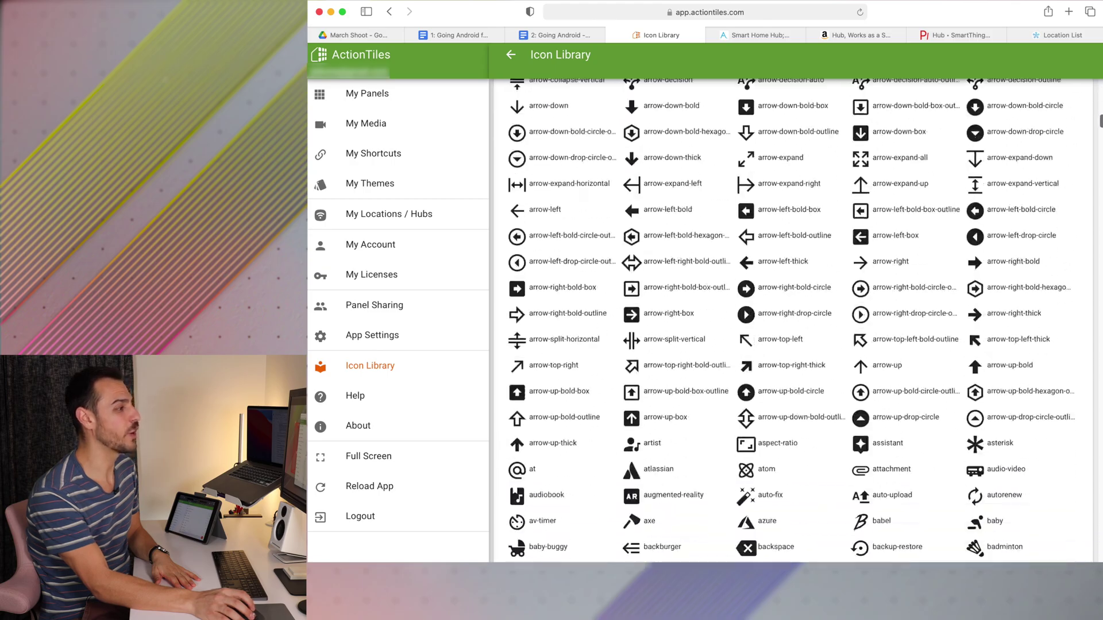
scroll(793, 322, "down", 20)
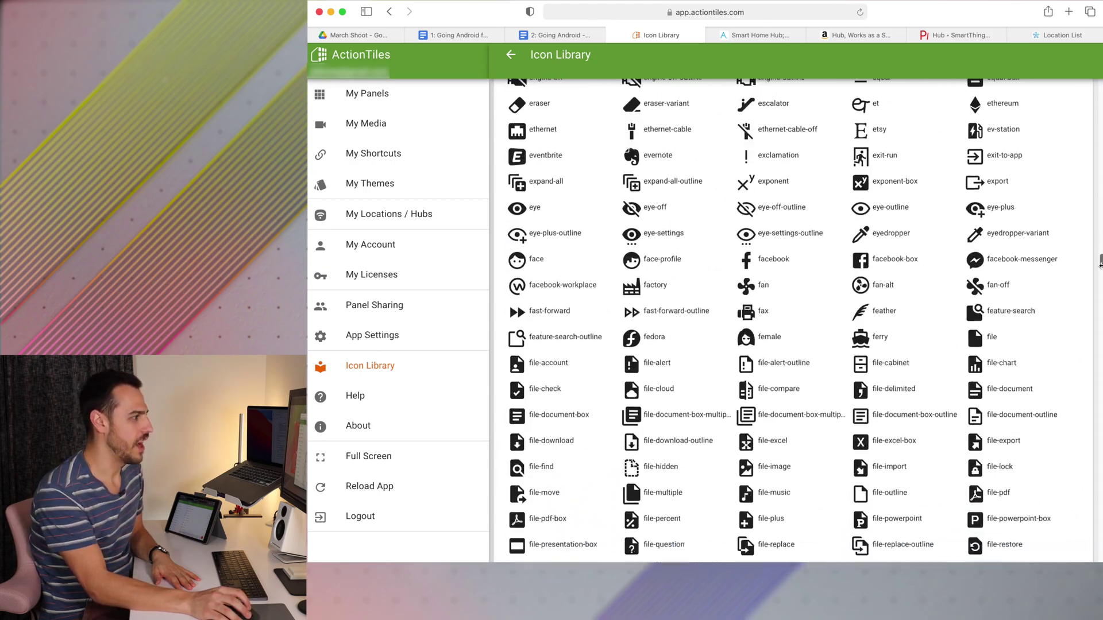
scroll(989, 388, "down", 20)
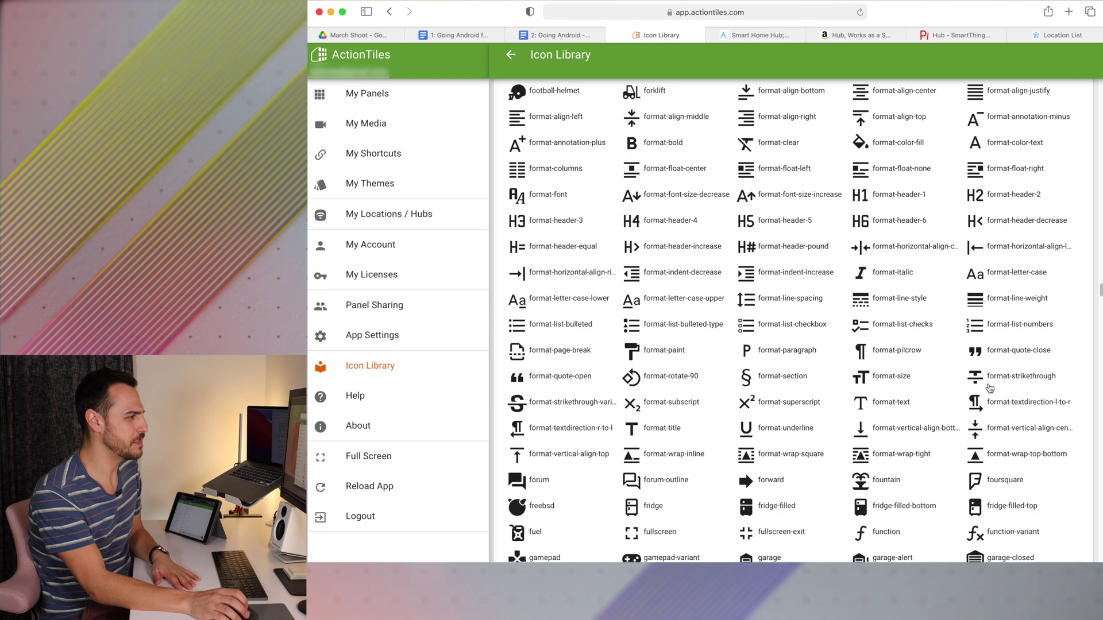
scroll(948, 388, "down", 1)
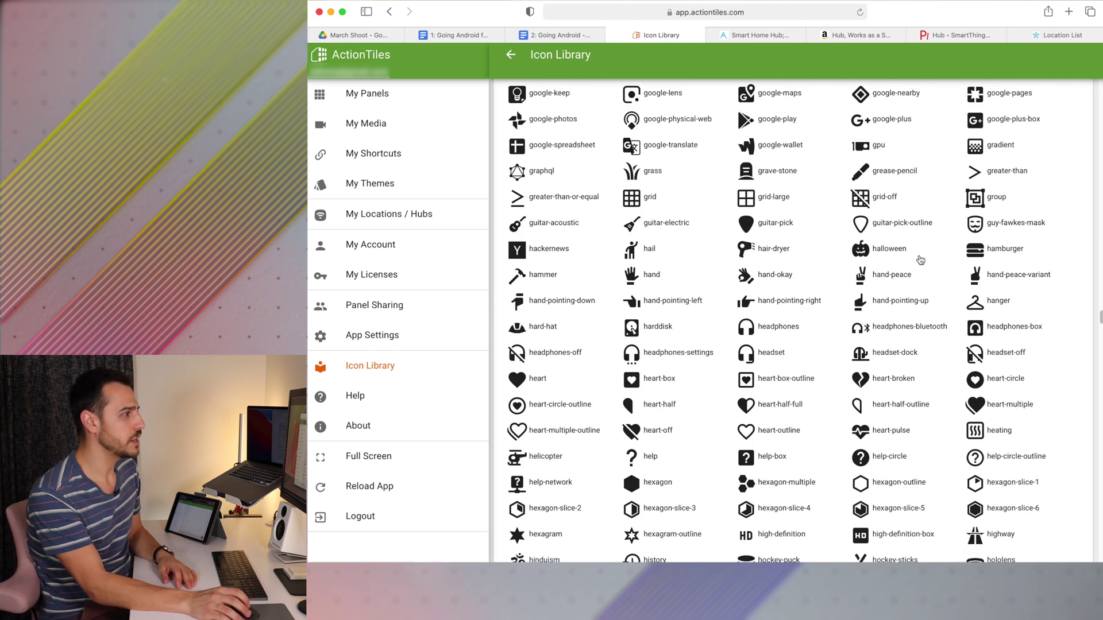
scroll(985, 275, "down", 15)
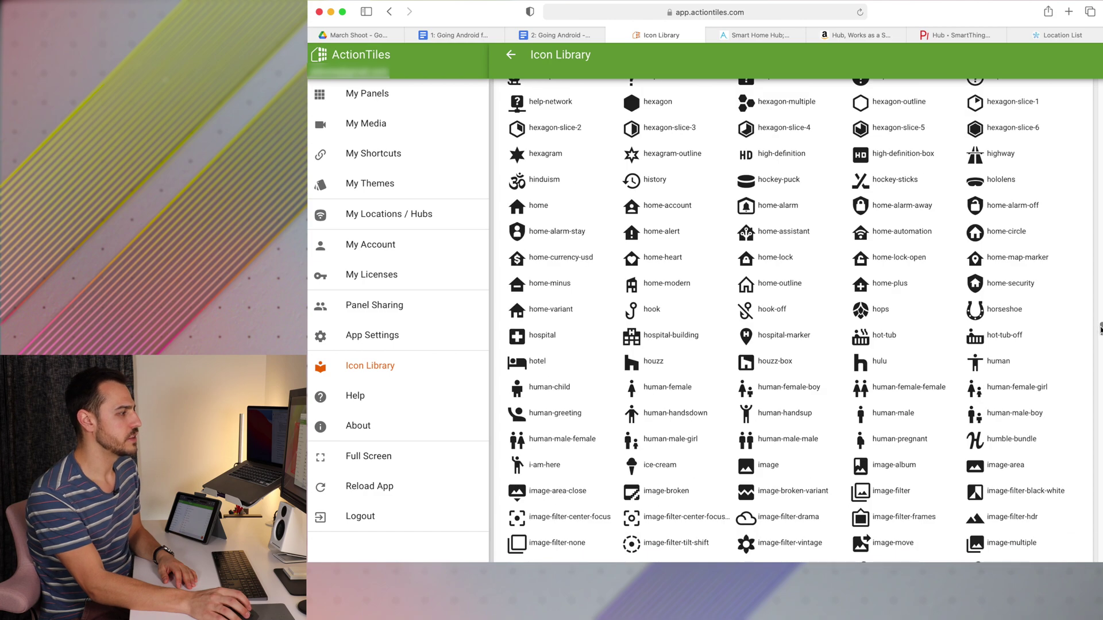
scroll(1100, 329, "down", 20)
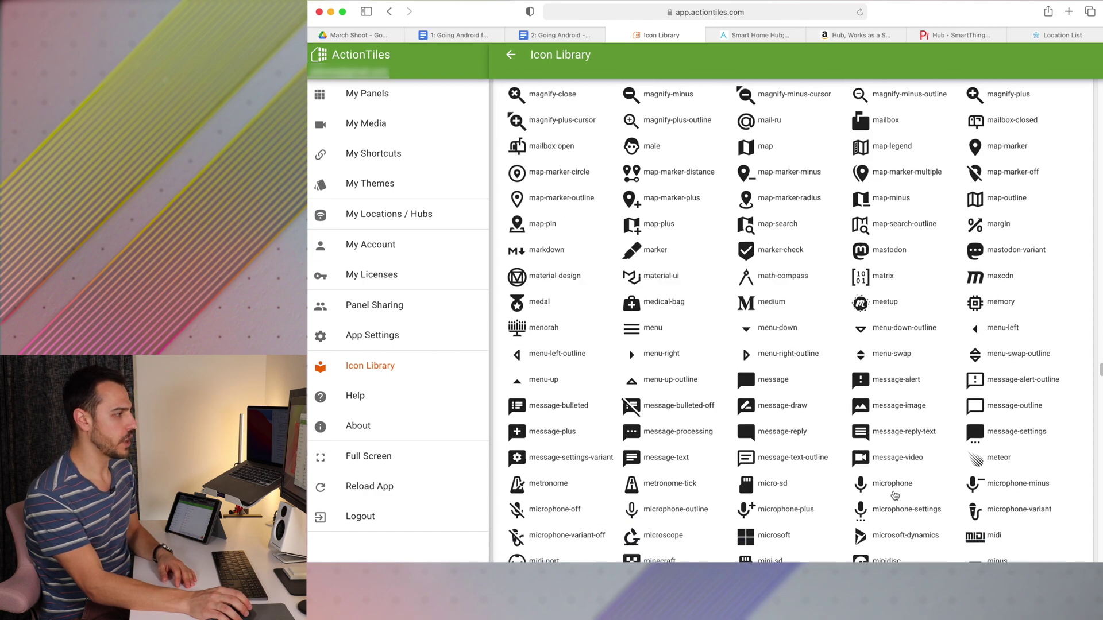
scroll(895, 496, "down", 7)
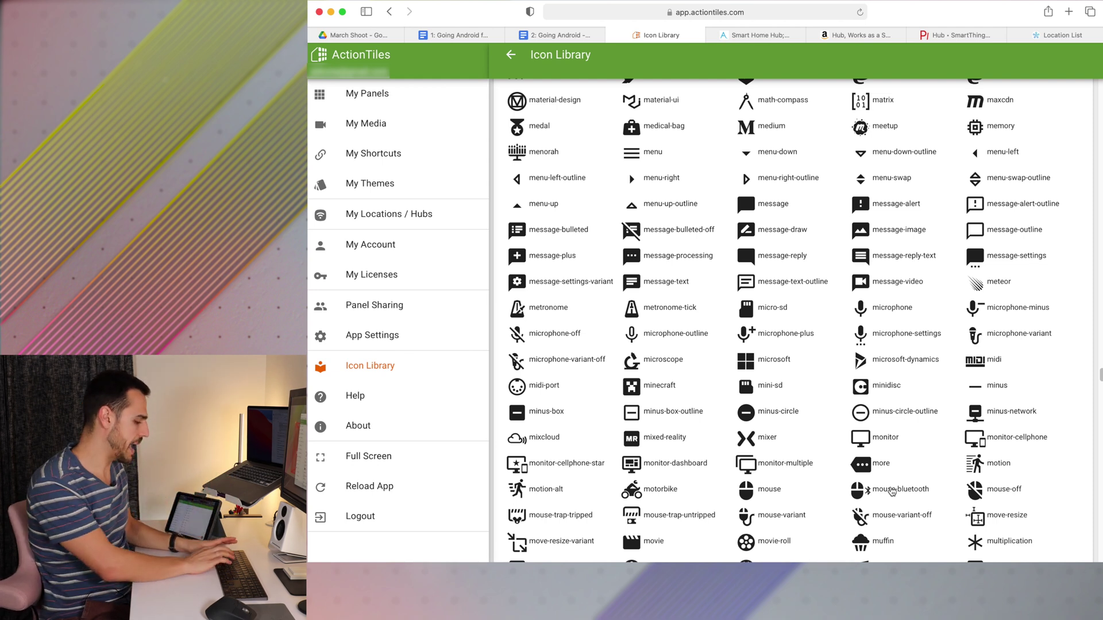
Find 'lightbulb' icons on the page, clear the search, and return to My Panels
key("super+f")
type("lo")
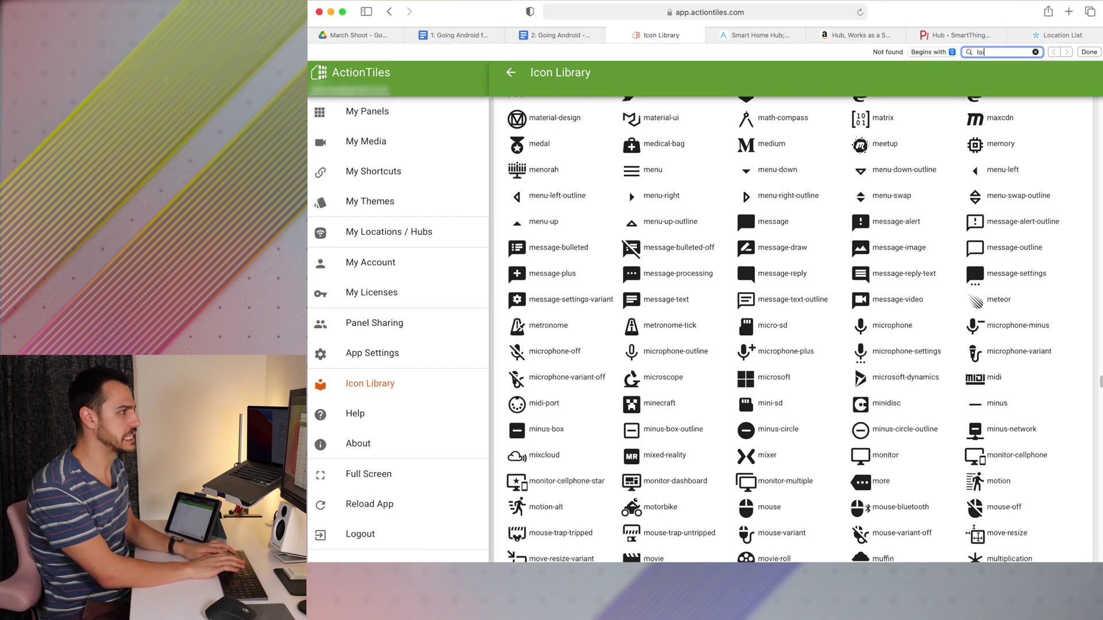
key("BackSpace")
key("BackSpace")
type("i")
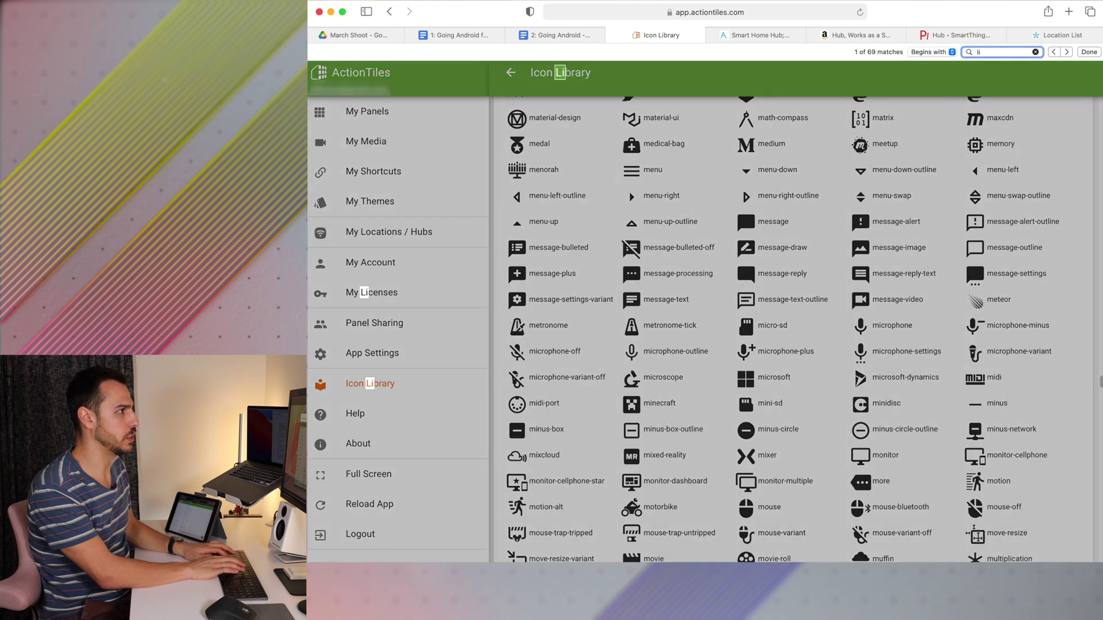
type("ghtbulb")
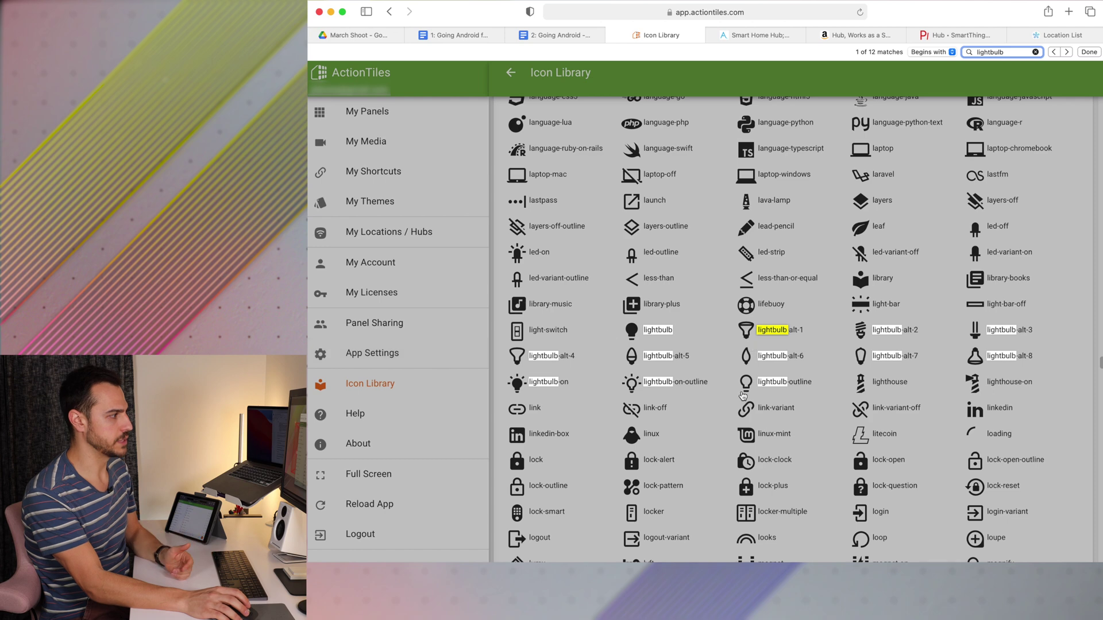
left_click(1035, 52)
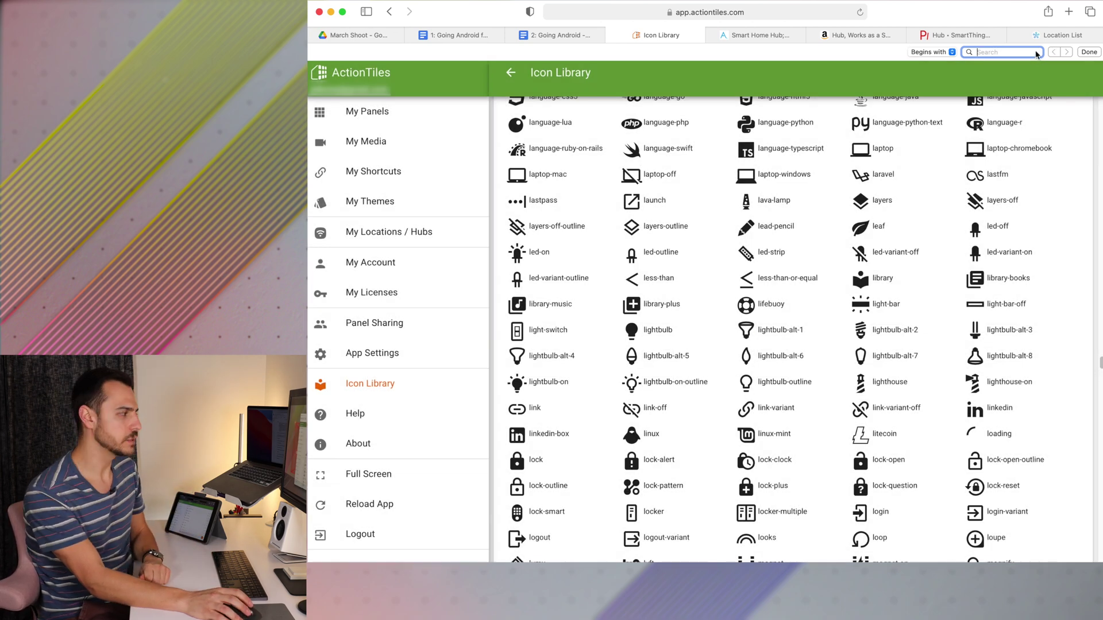
scroll(642, 241, "down", 1)
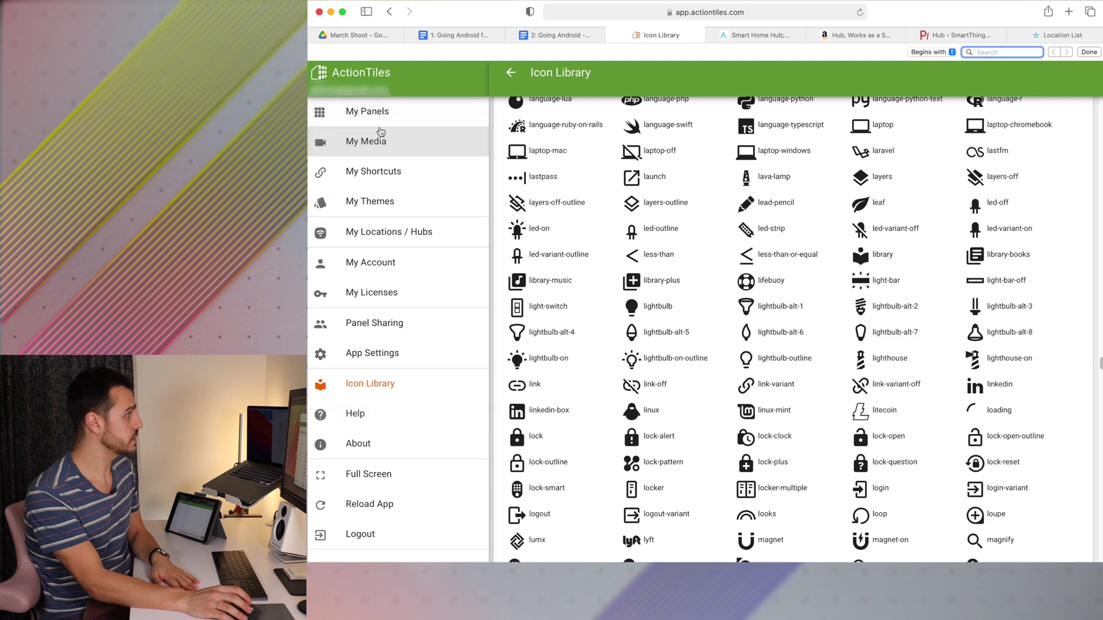
left_click(389, 113)
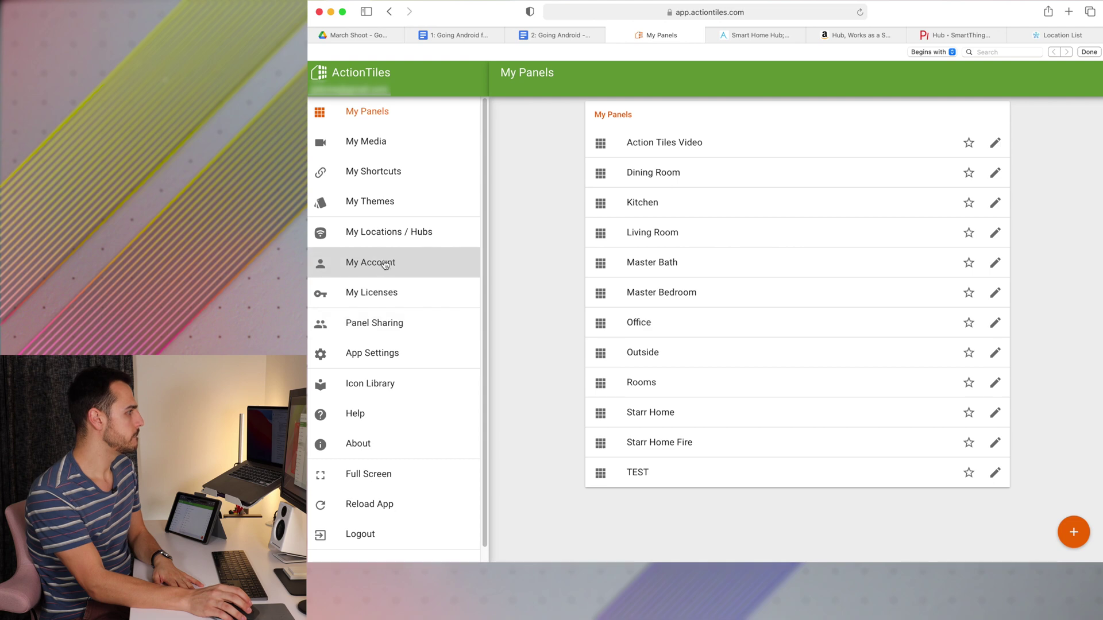
Open the Starr Home hub under My Locations / Hubs and start adding its devices
left_click(383, 233)
left_click(818, 356)
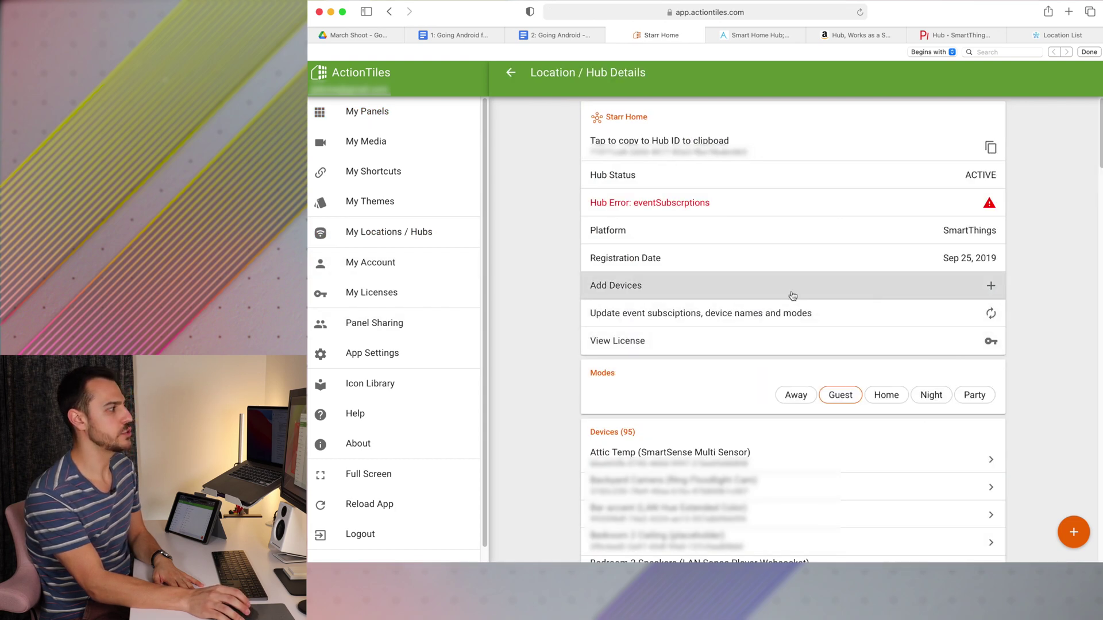
left_click(987, 287)
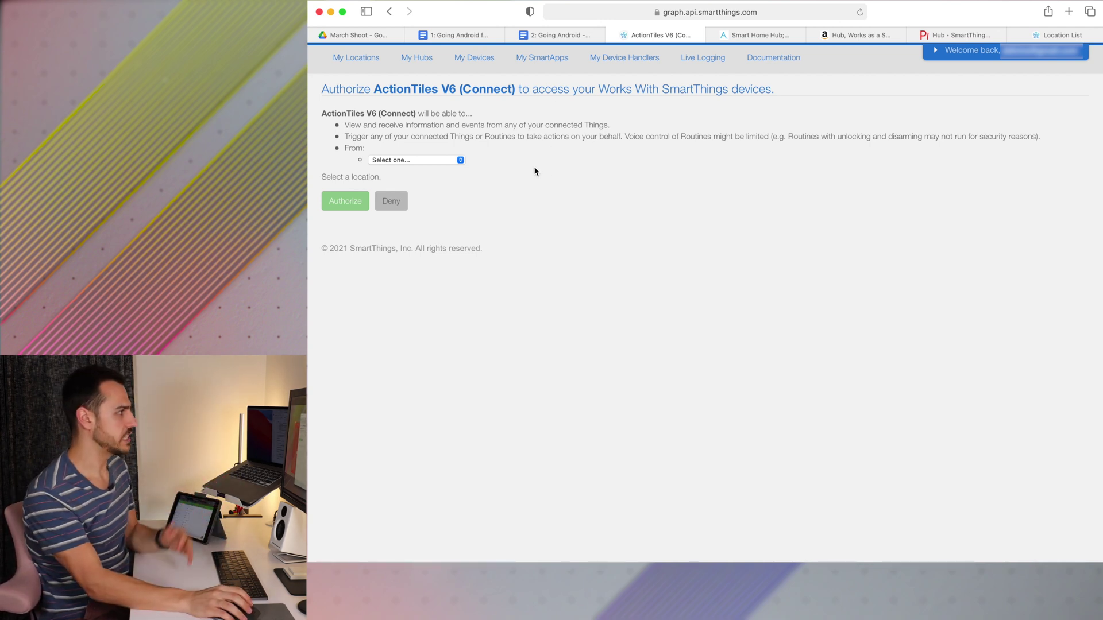
Select Starr Home as the location, review the checked devices, and authorize ActionTiles
left_click(459, 160)
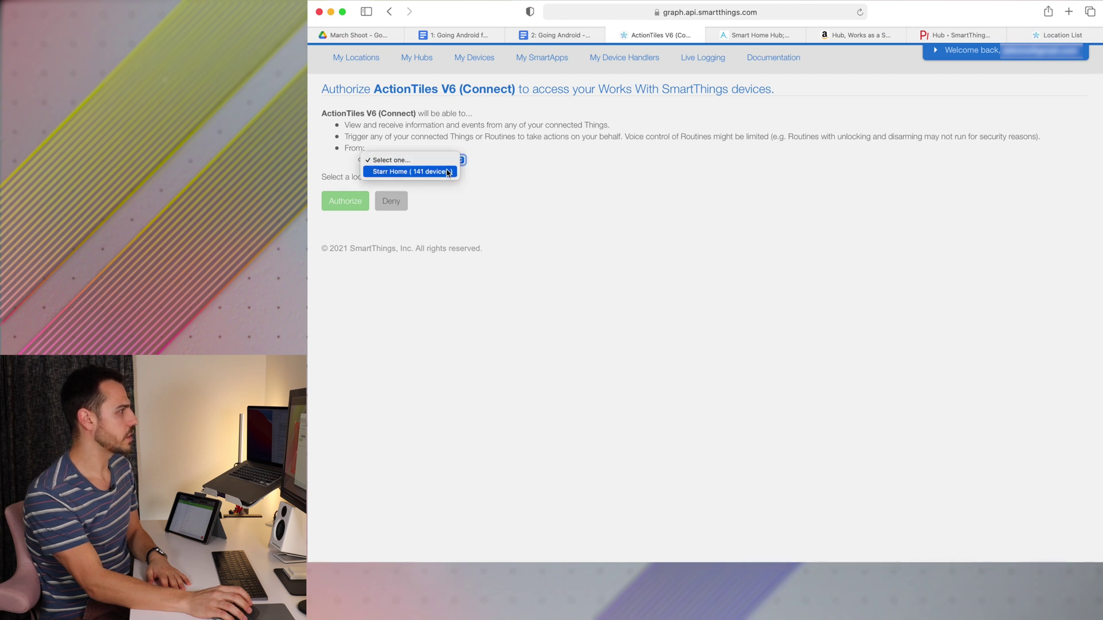
left_click(412, 171)
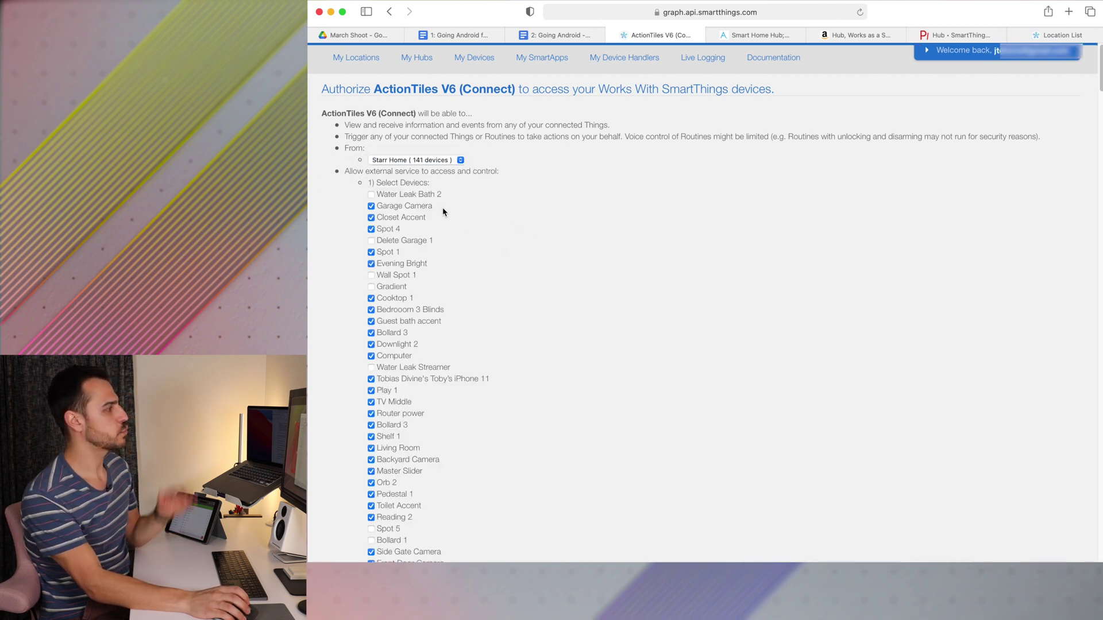
scroll(446, 214, "down", 3)
scroll(445, 214, "down", 1)
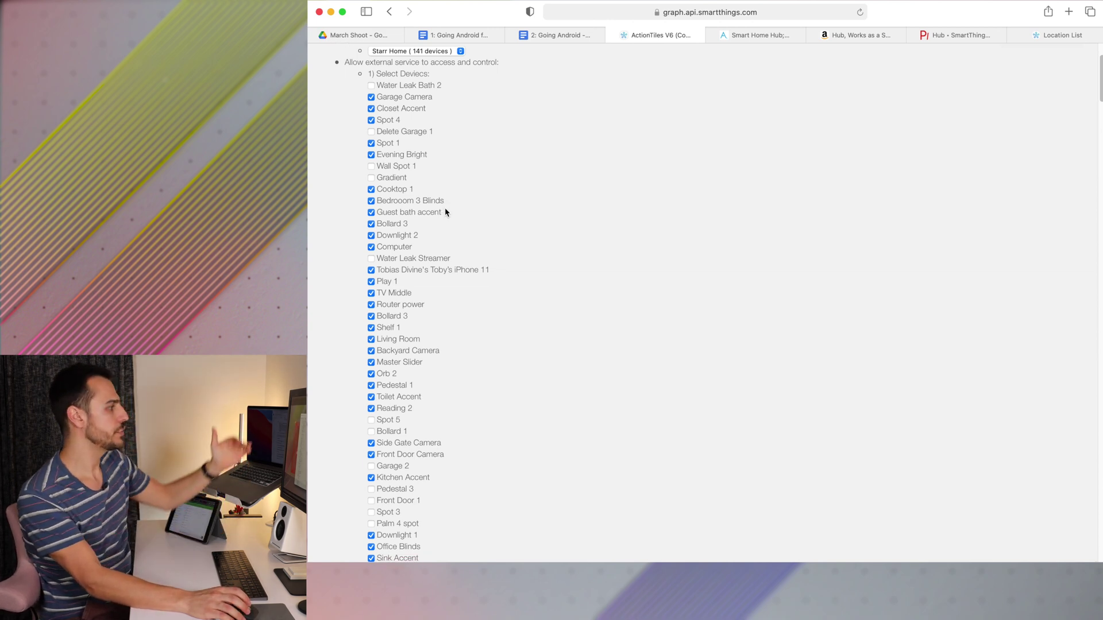
scroll(446, 212, "down", 3)
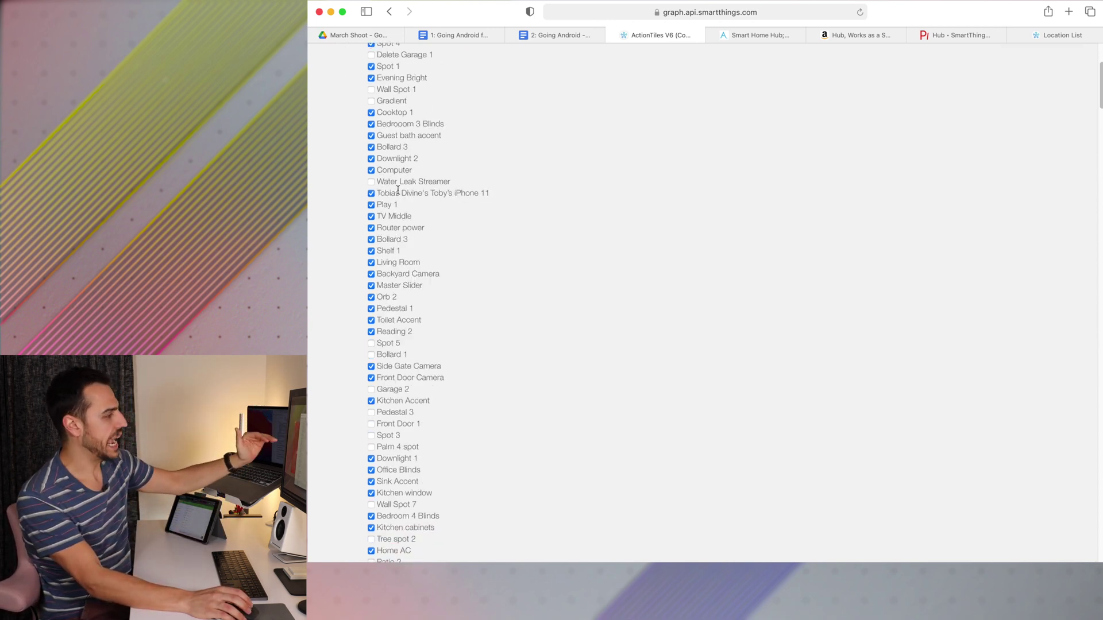
scroll(397, 189, "down", 5)
scroll(397, 196, "down", 3)
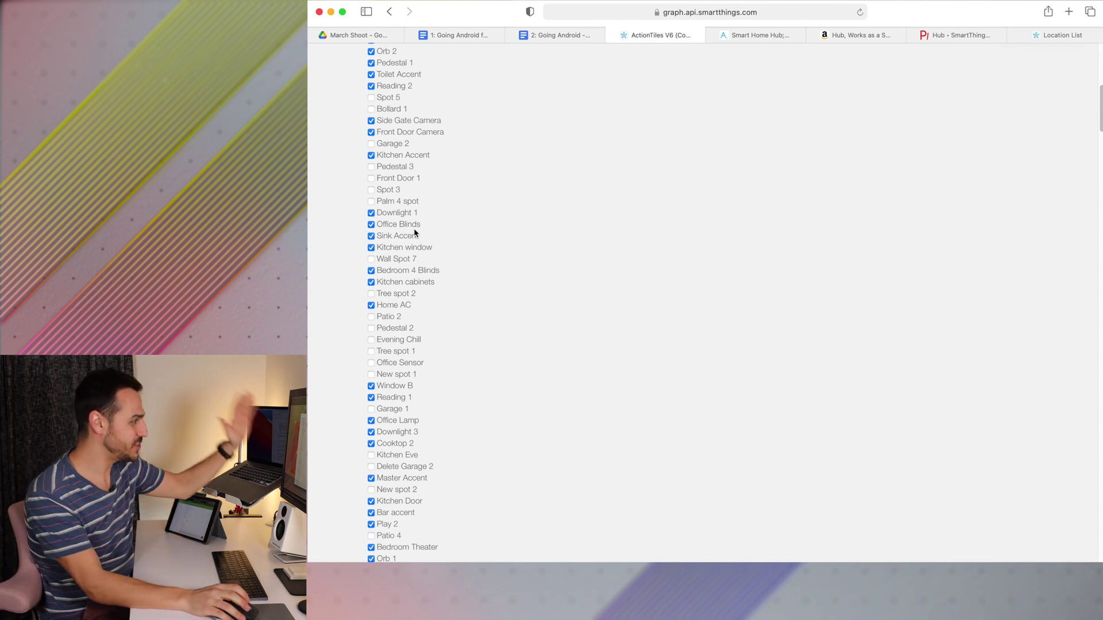
scroll(453, 287, "down", 20)
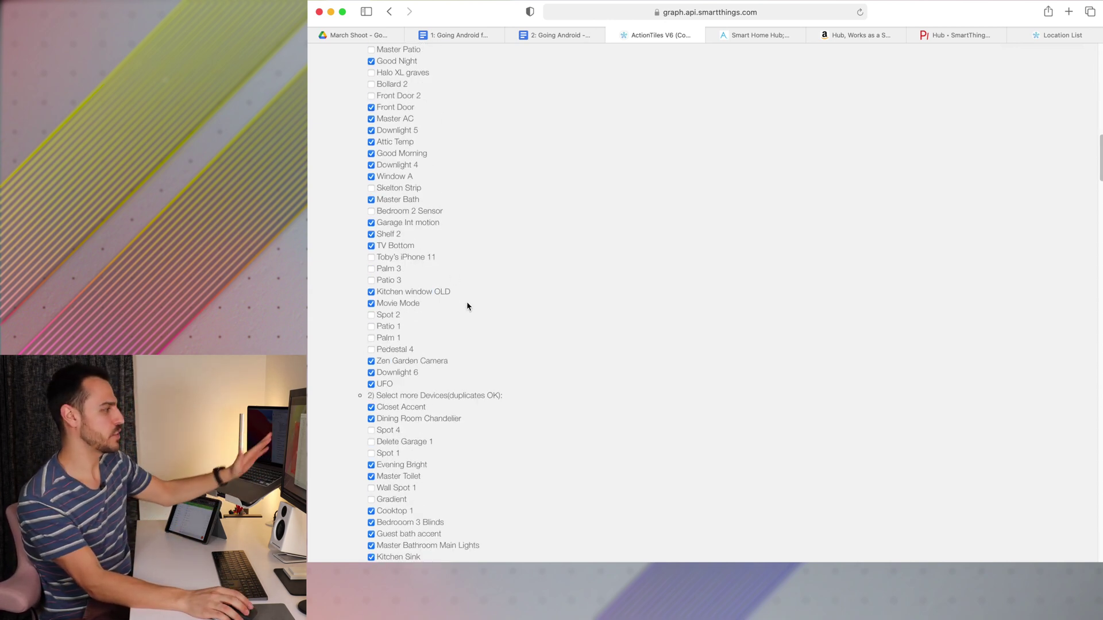
scroll(468, 304, "down", 20)
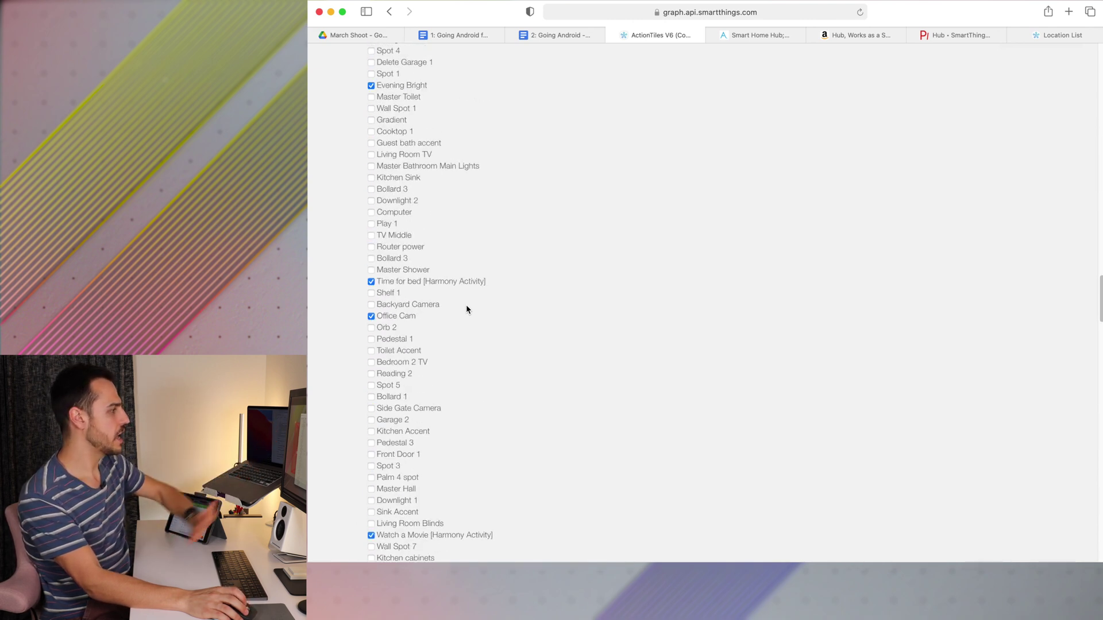
scroll(466, 323, "down", 20)
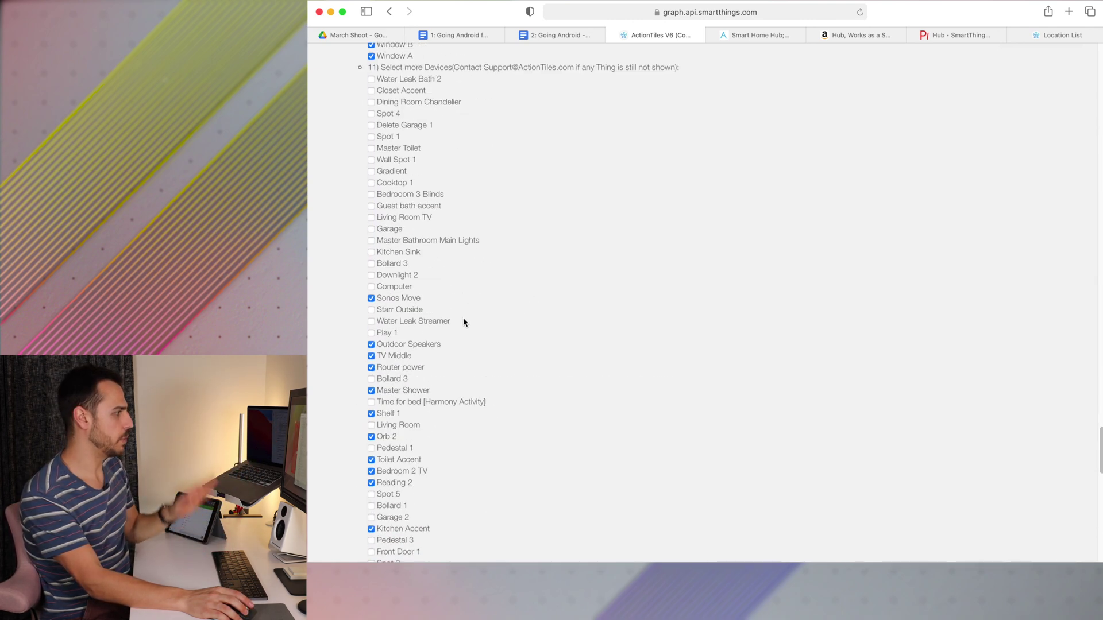
scroll(465, 326, "down", 15)
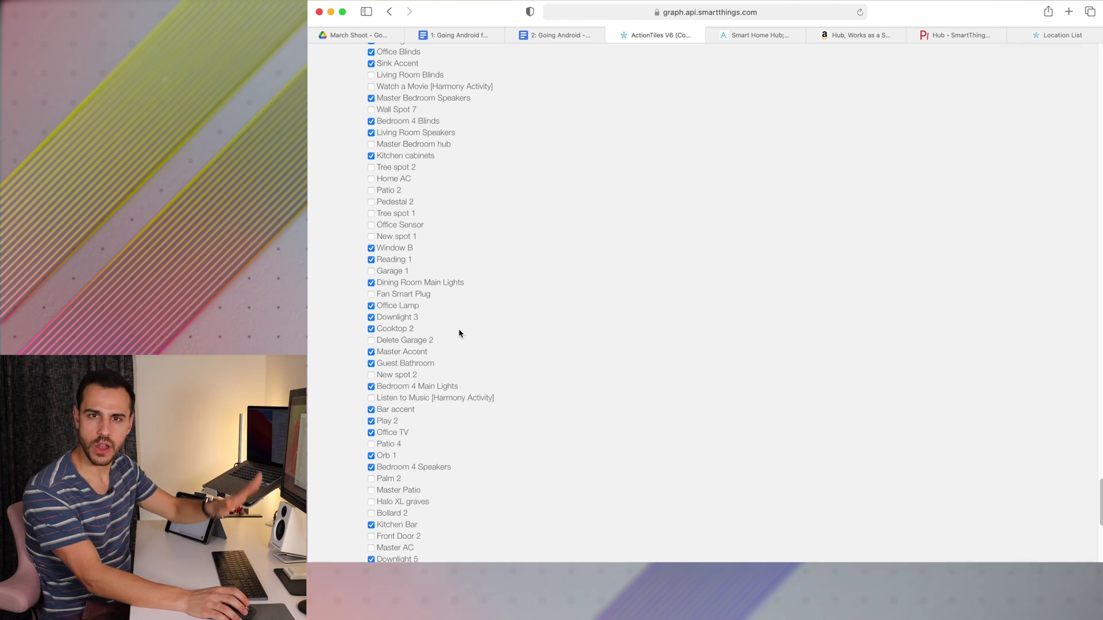
scroll(468, 301, "down", 3)
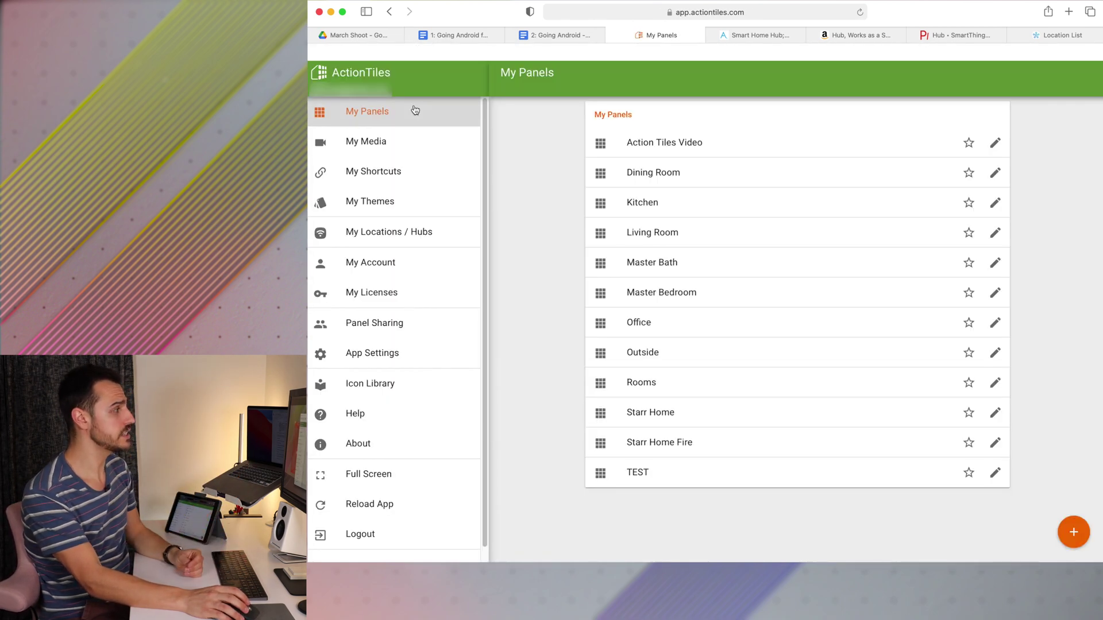
left_click(415, 109)
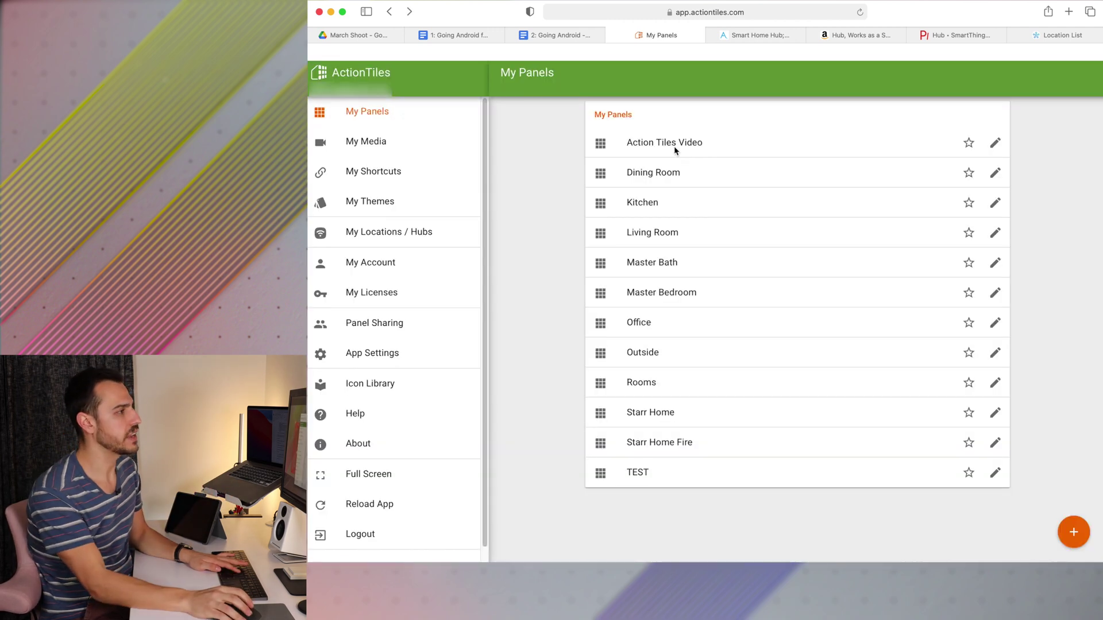
Edit the Action Tiles Video panel and create a tileset titled 'Lights'
left_click(995, 143)
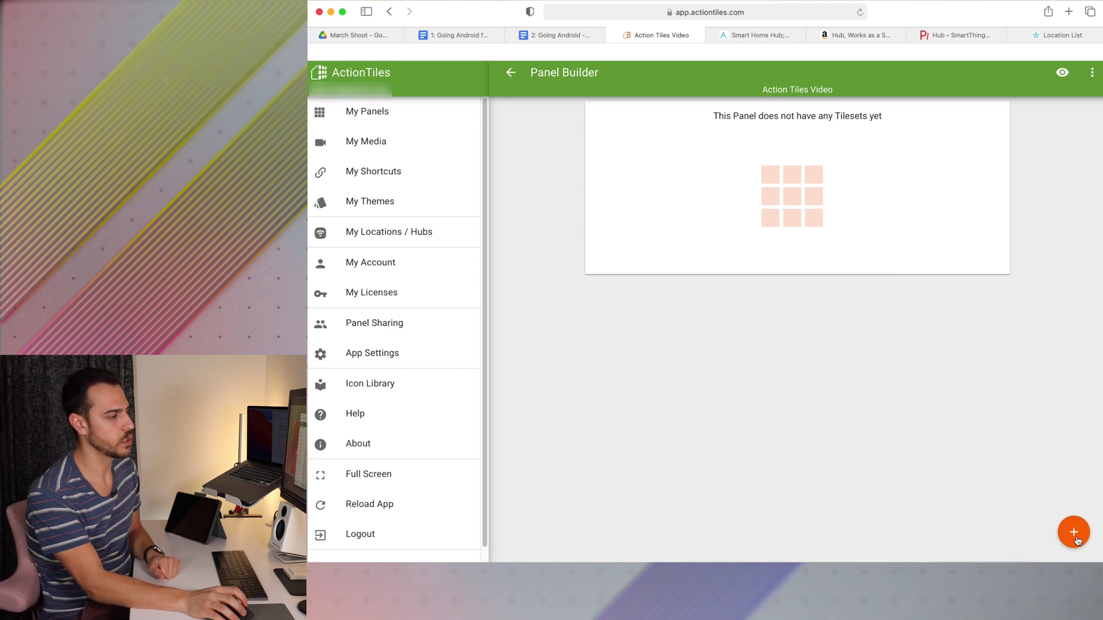
left_click(1074, 532)
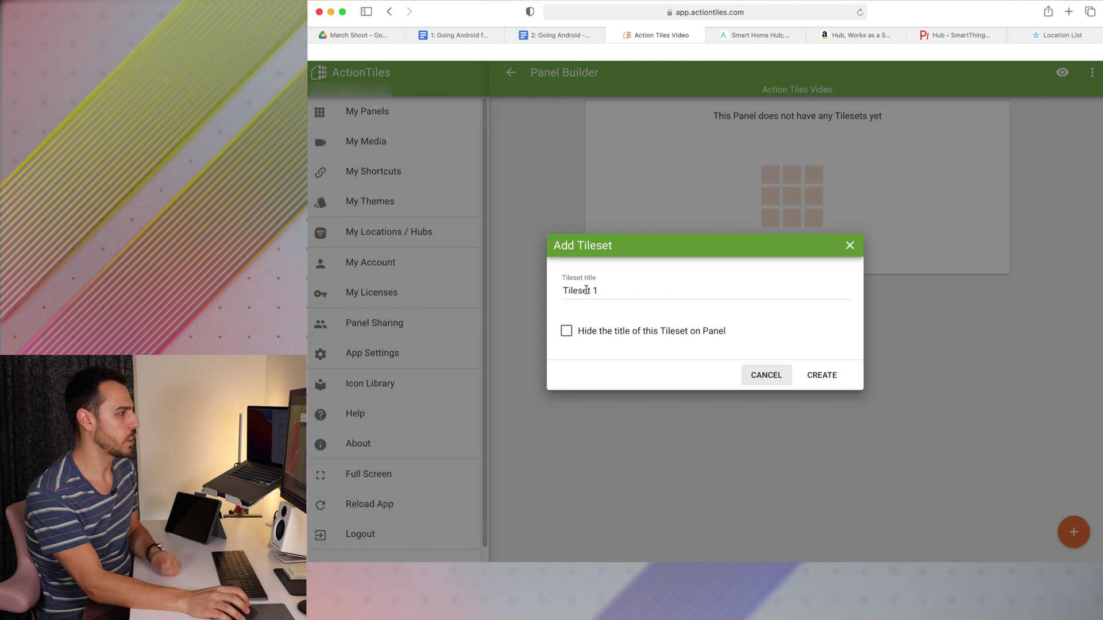
left_click(586, 290)
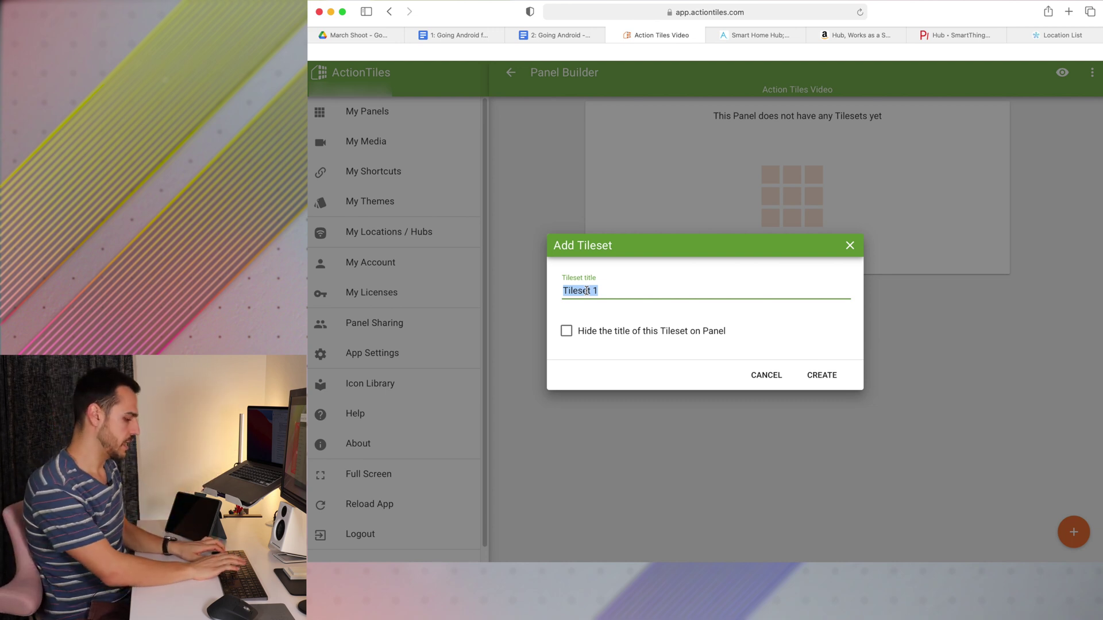
type("Lights")
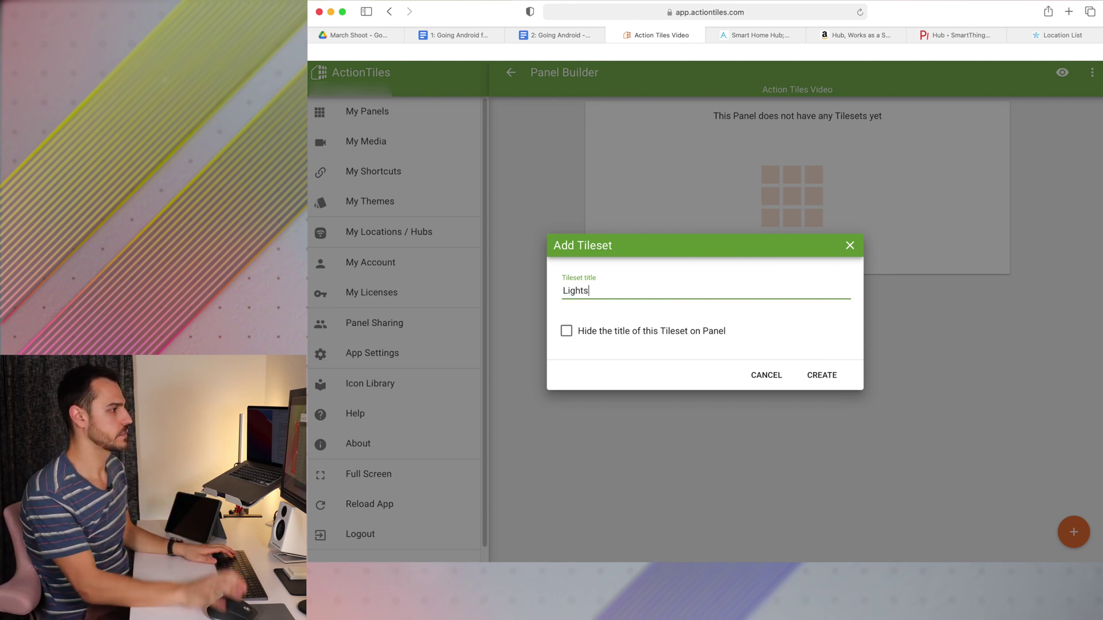
left_click(822, 375)
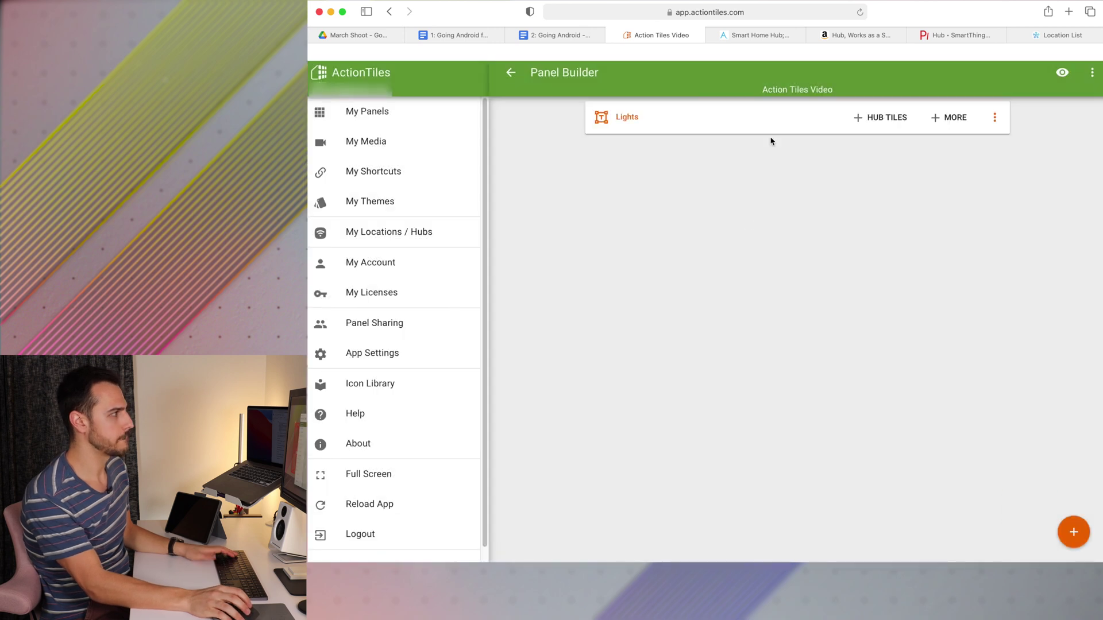
left_click(867, 118)
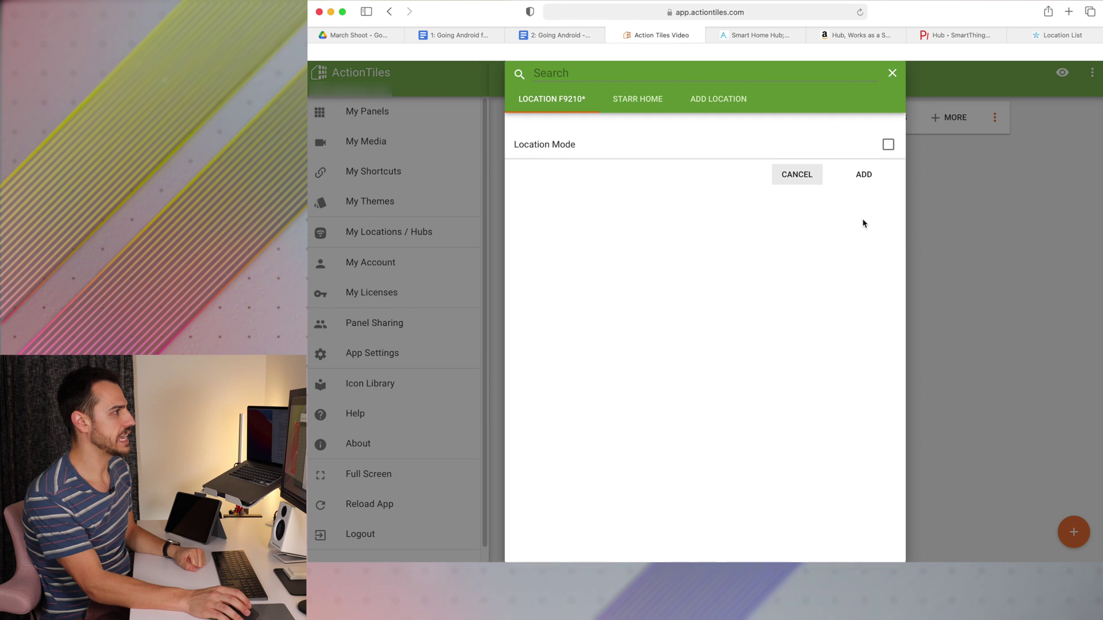
In the Starr Home device list, tick Kitchen Accent, Kitchen Bar and Kitchen cabinets
left_click(638, 100)
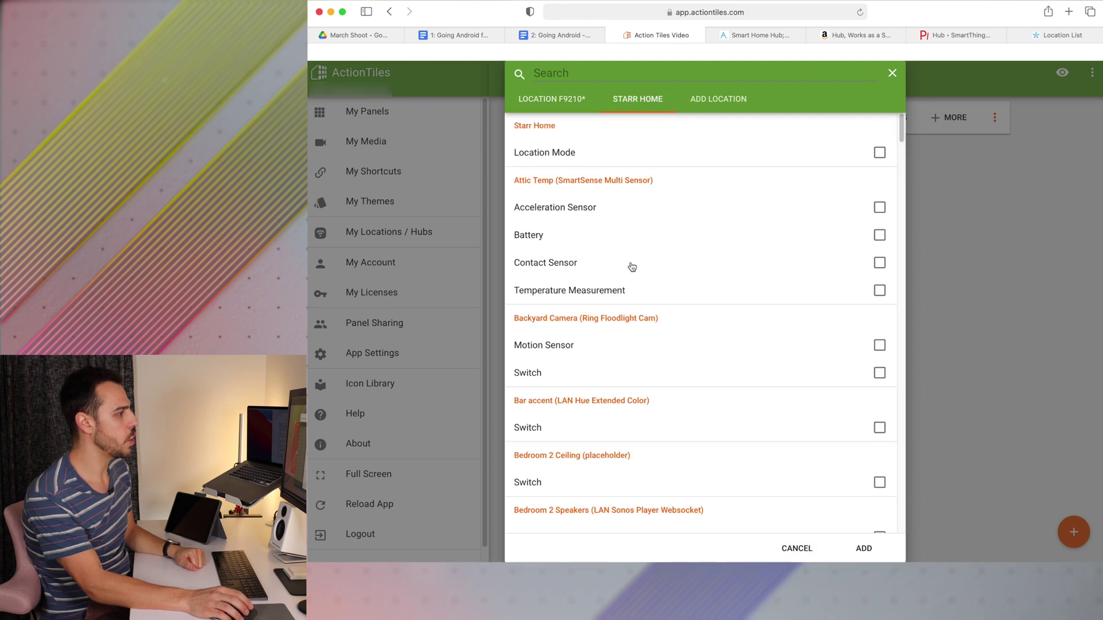
scroll(632, 267, "down", 20)
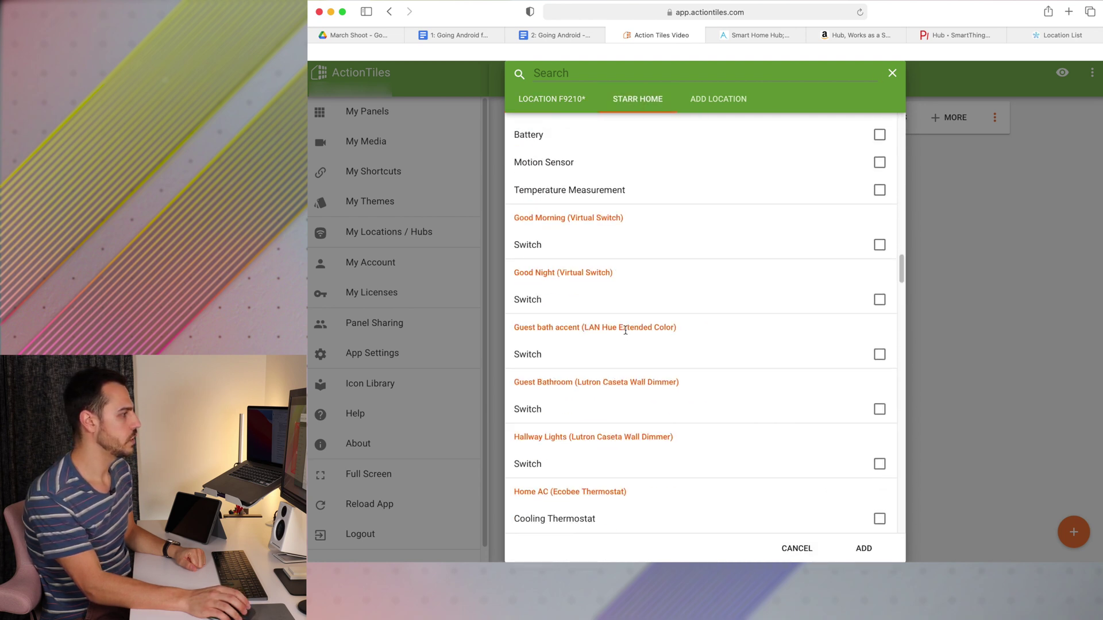
scroll(626, 330, "down", 8)
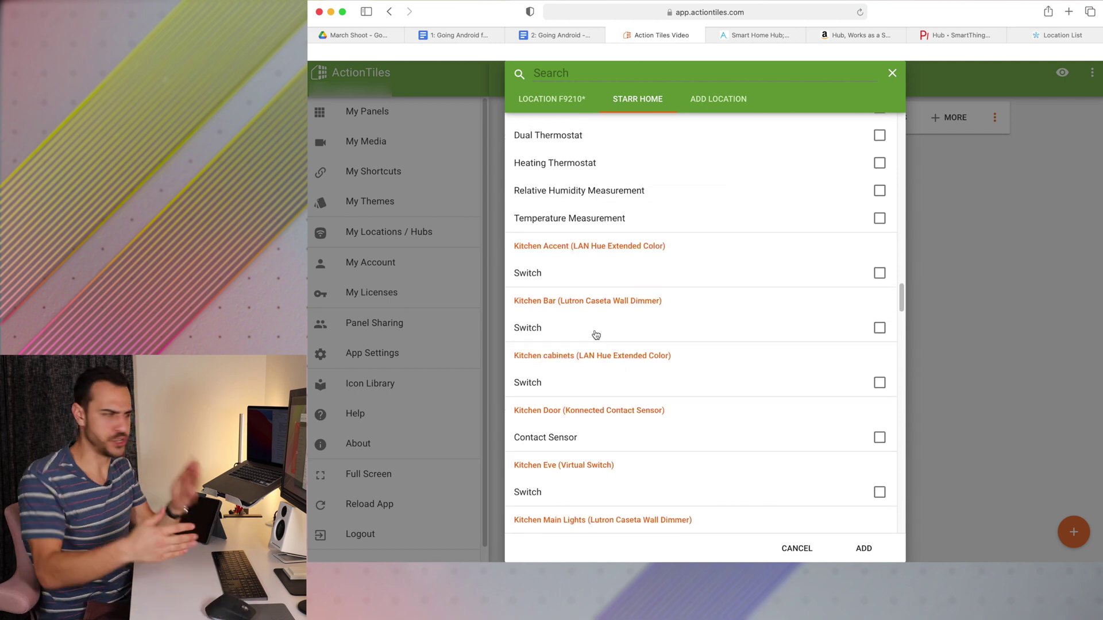
scroll(568, 287, "up", 1)
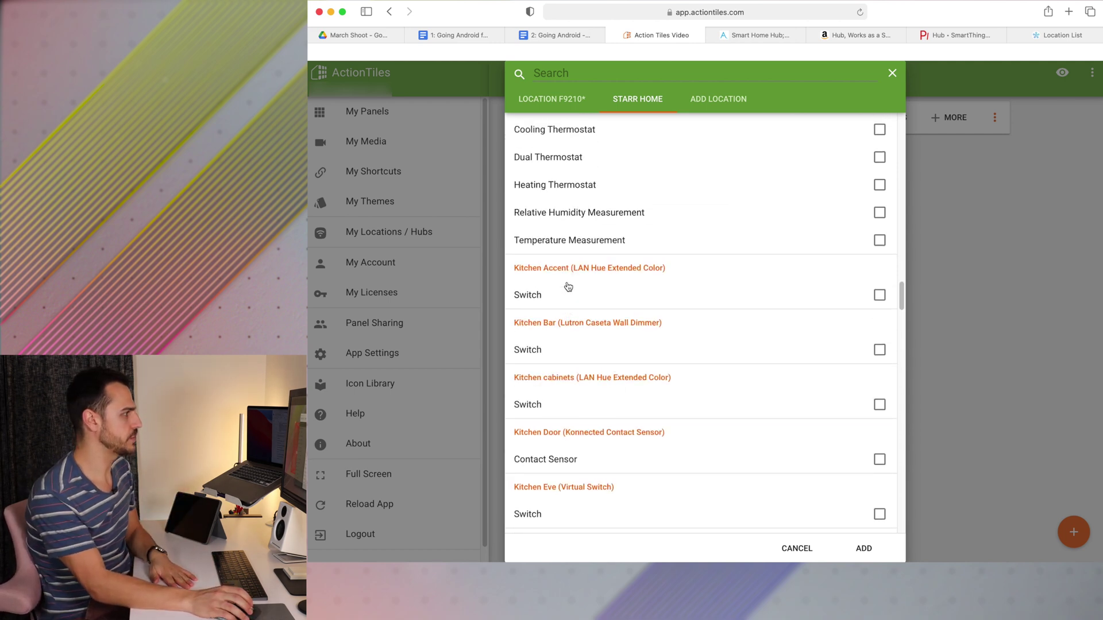
left_click(880, 297)
left_click(880, 352)
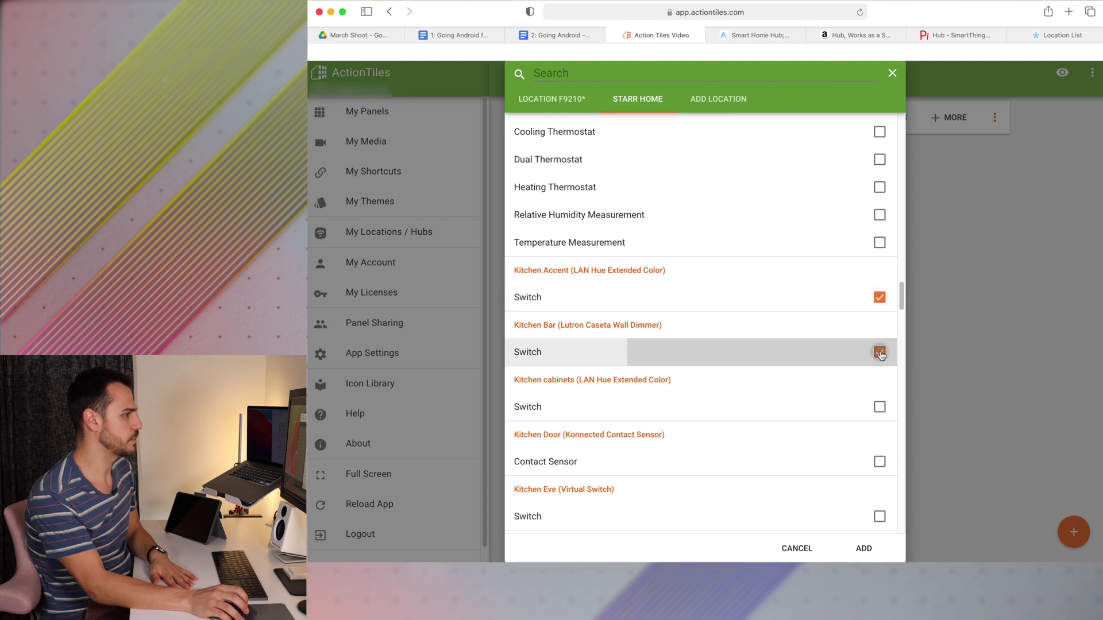
left_click(878, 407)
Tick Kitchen Main Lights, Kitchen Sink and Kitchen window, then add all six as tiles
scroll(880, 463, "down", 2)
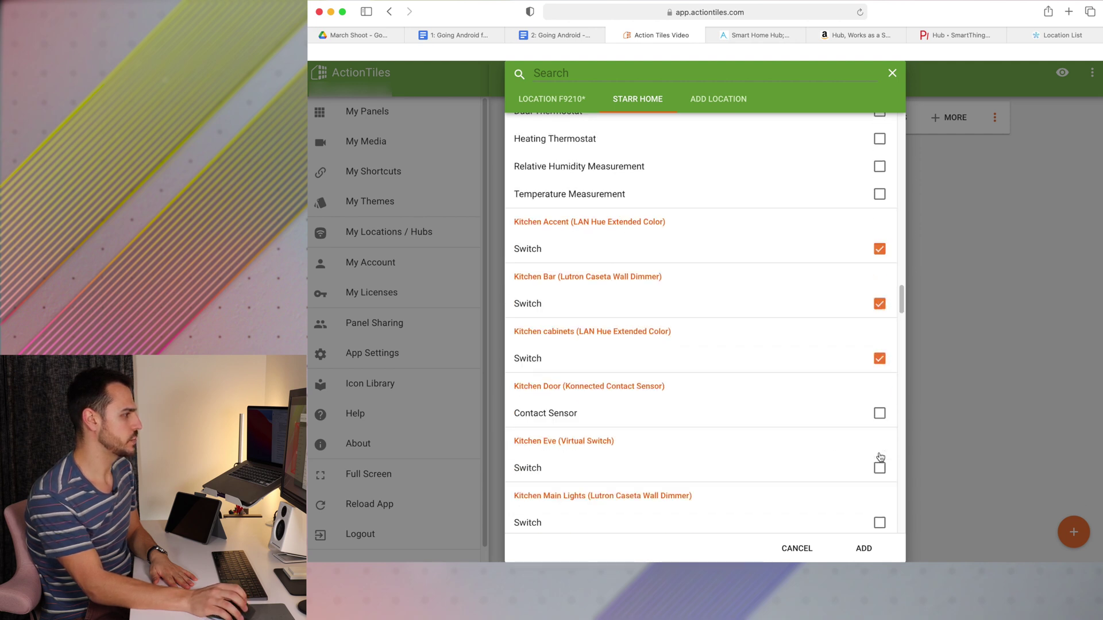
scroll(575, 501, "down", 1)
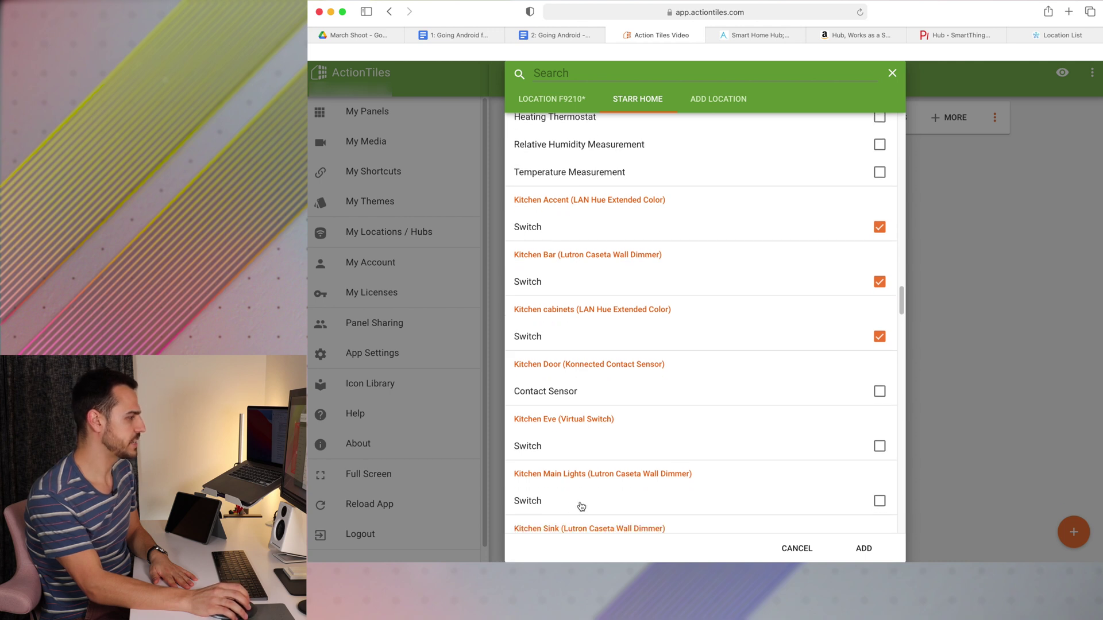
left_click(880, 501)
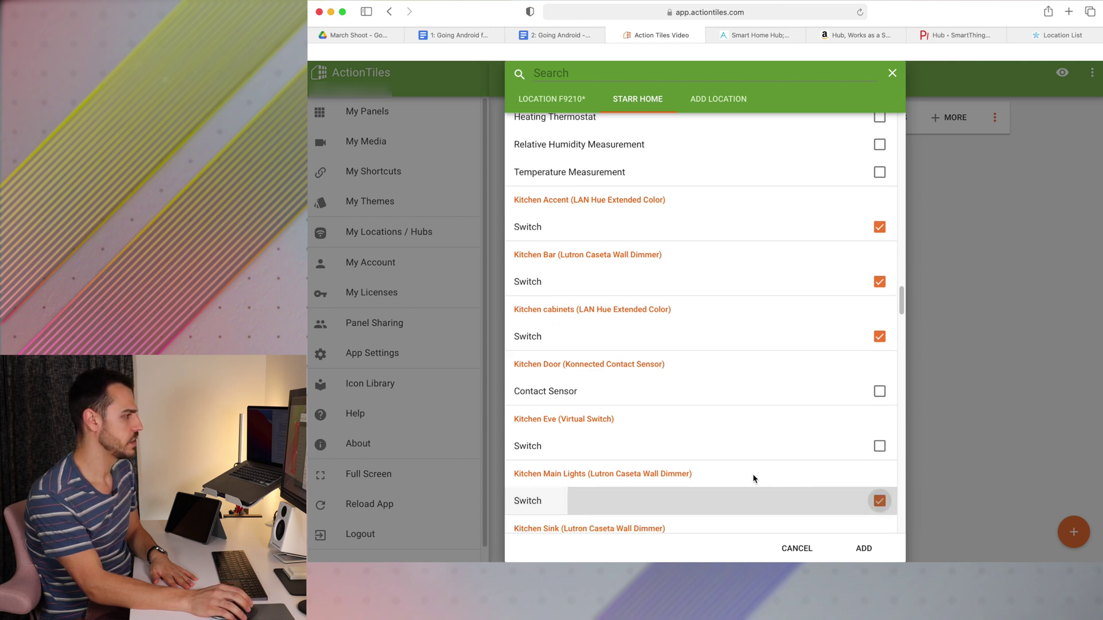
scroll(751, 480, "down", 6)
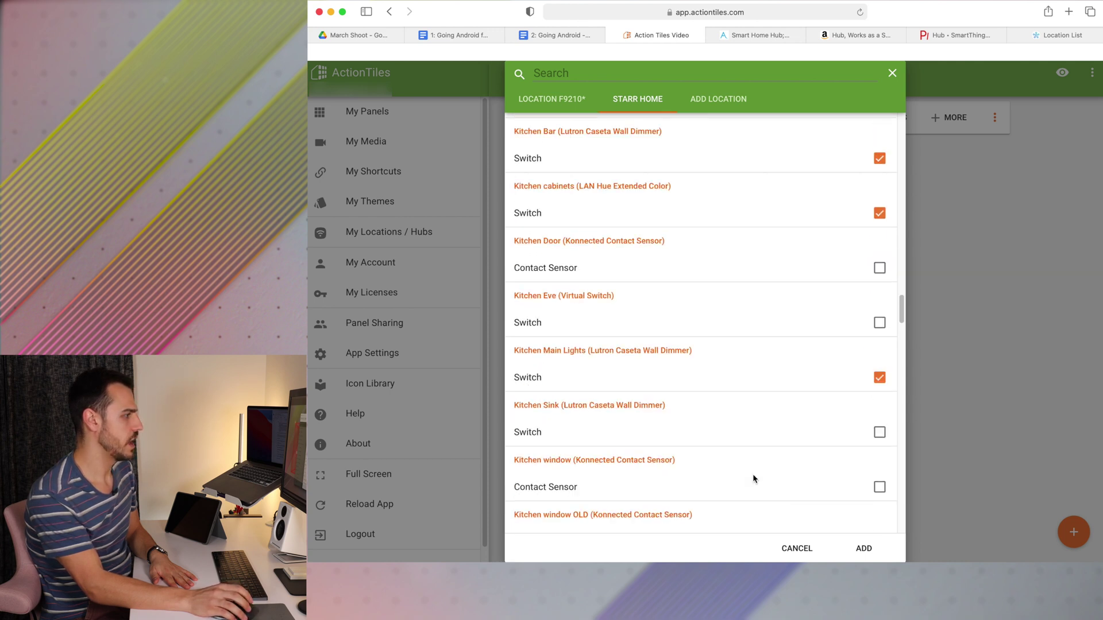
left_click(878, 385)
left_click(879, 438)
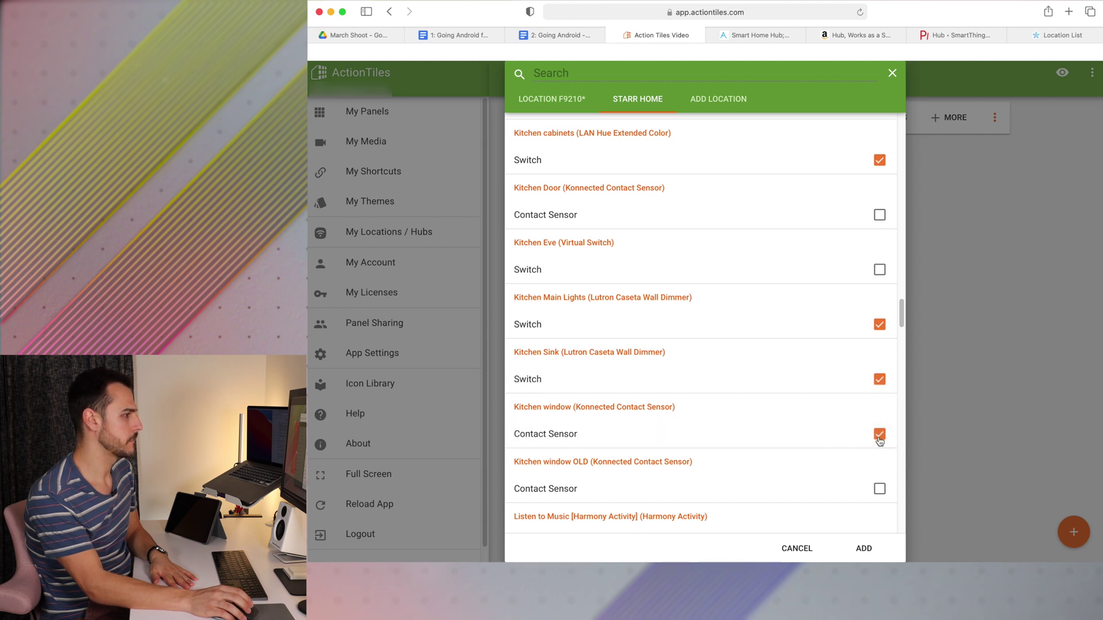
scroll(880, 441, "down", 2)
scroll(687, 435, "up", 1)
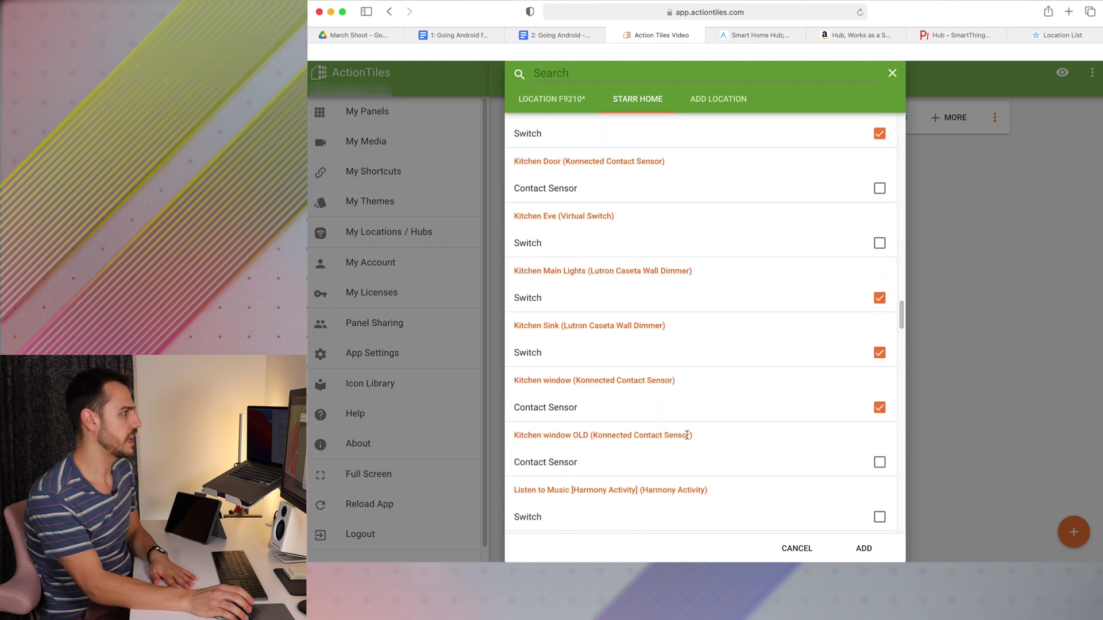
scroll(687, 435, "up", 8)
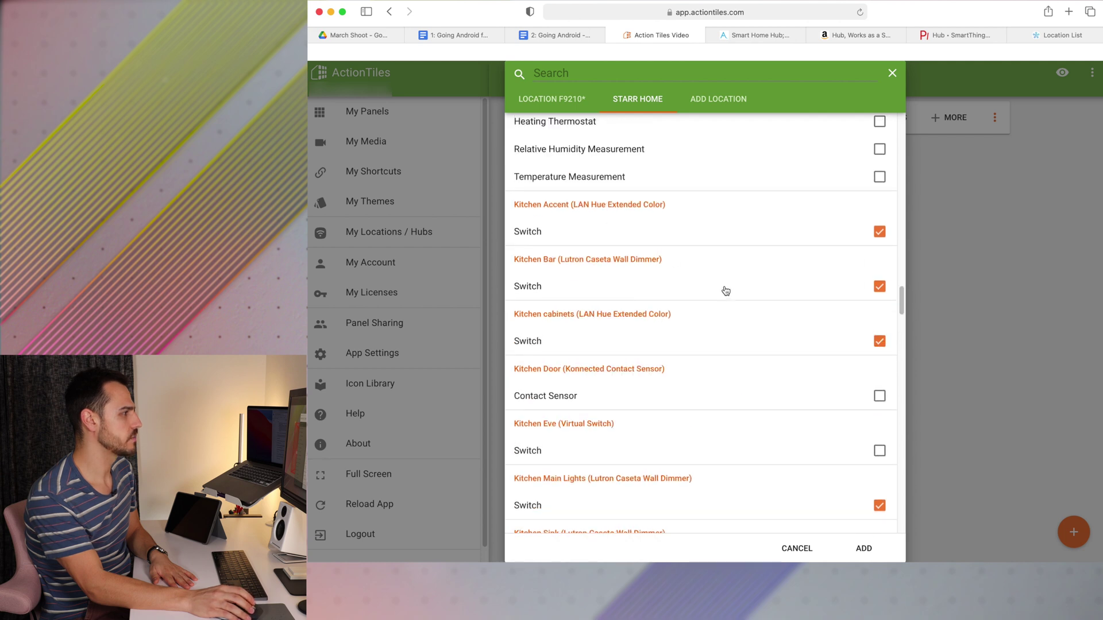
scroll(726, 291, "up", 3)
left_click(883, 550)
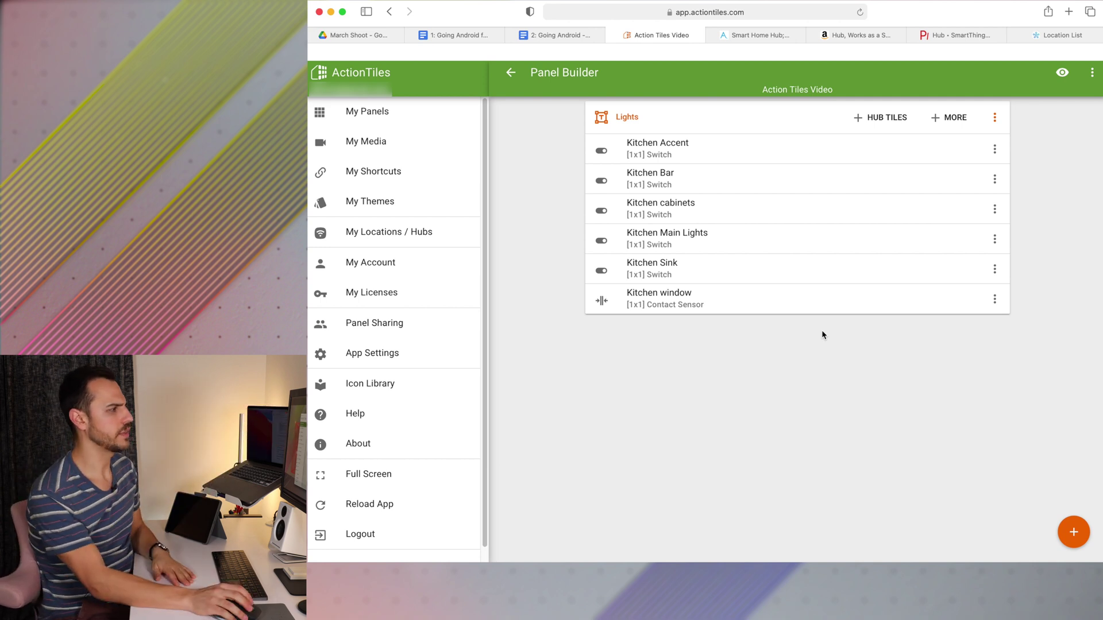
Delete the Kitchen window tile from the Lights tileset
left_click(996, 299)
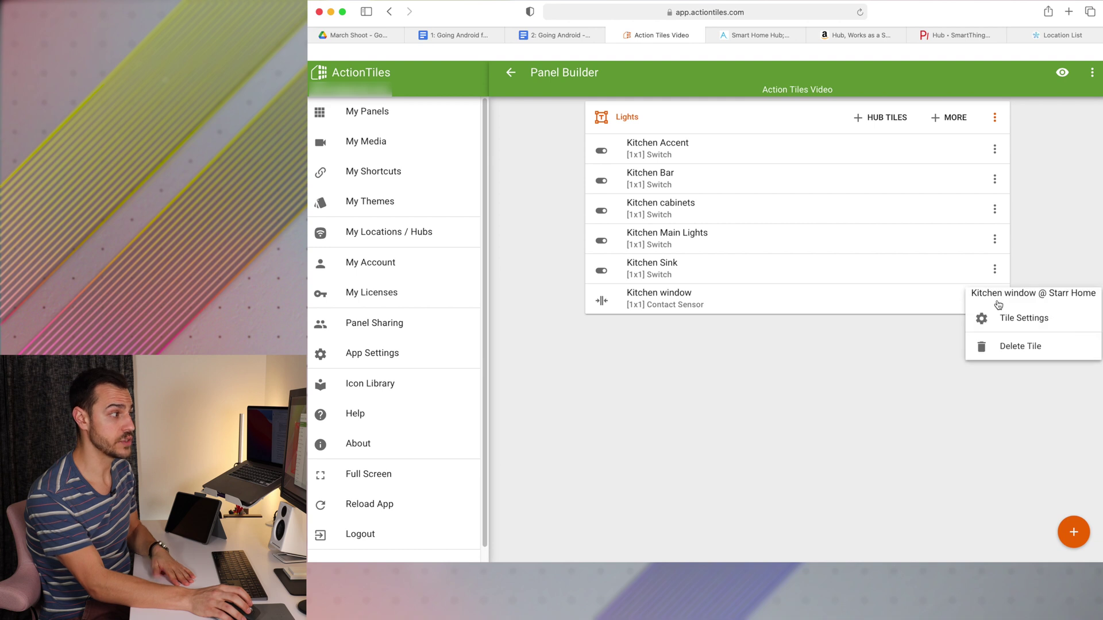
left_click(1023, 355)
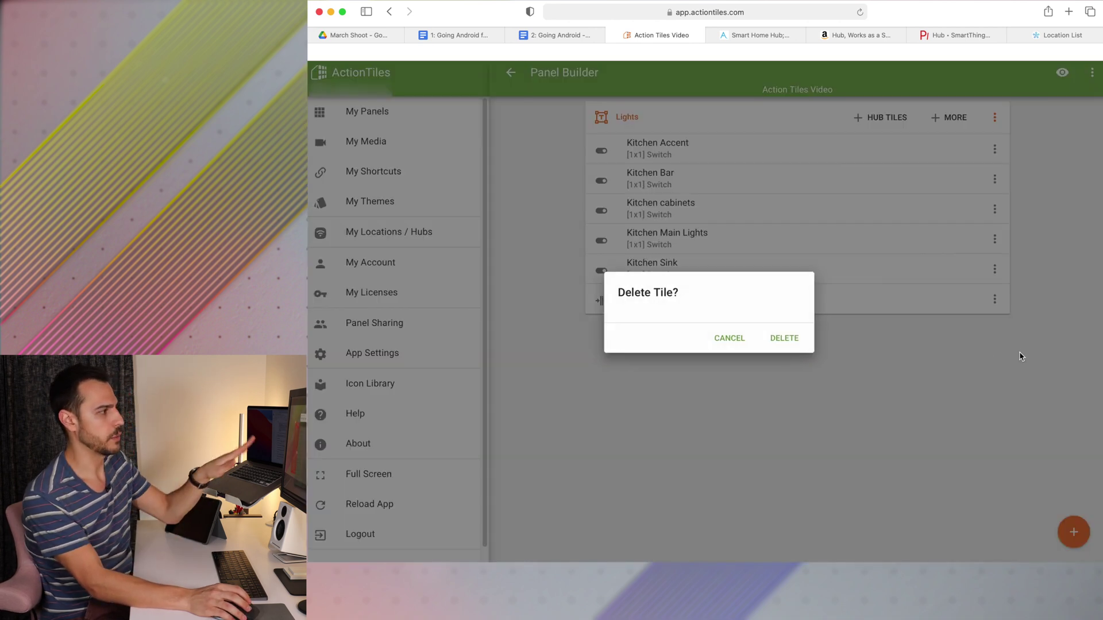
left_click(802, 347)
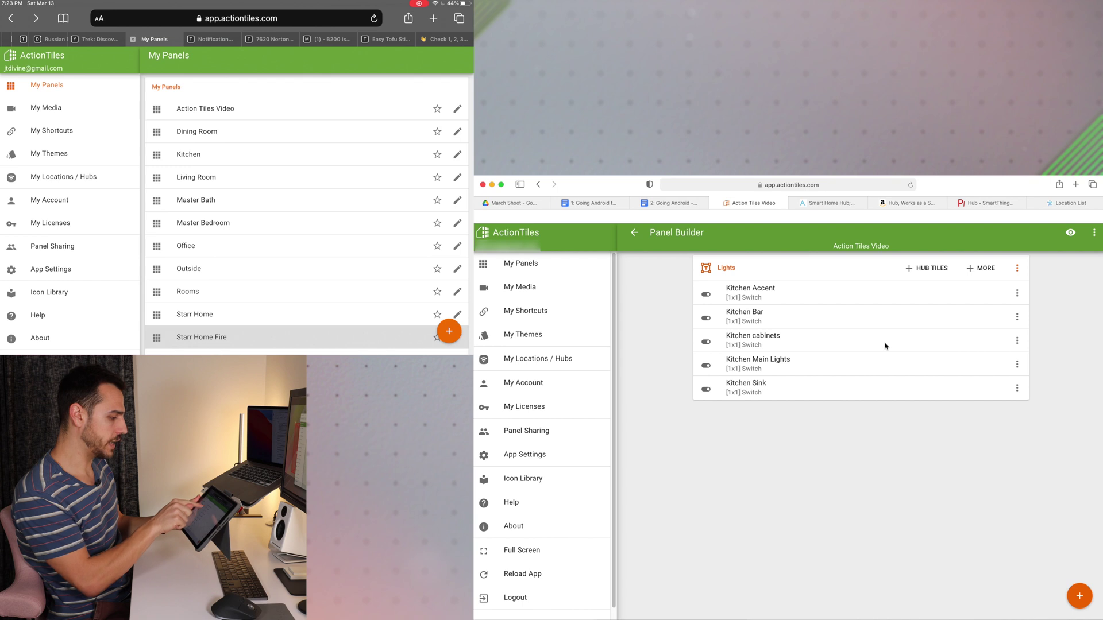
Show the Action Tiles Video panel full screen on the tablet
left_click(205, 109)
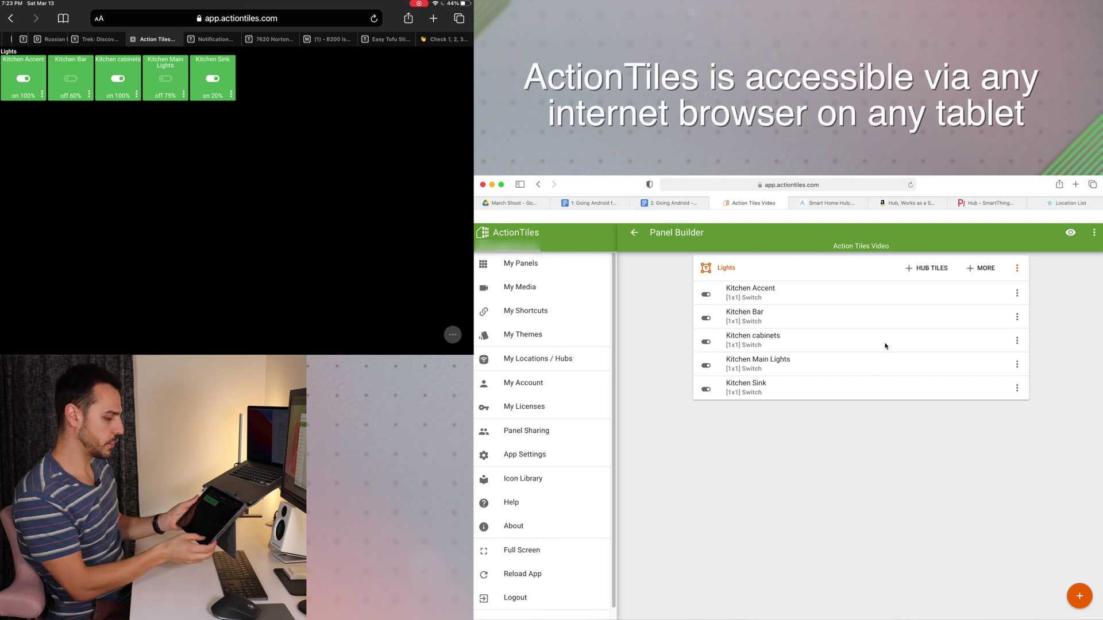
left_click(453, 334)
left_click(292, 323)
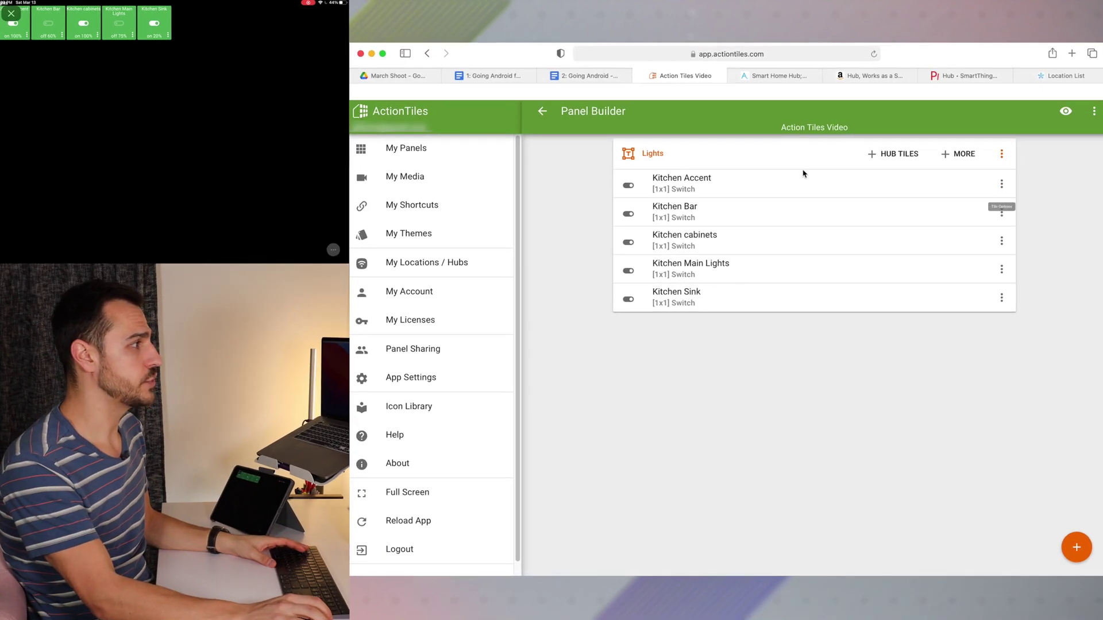
left_click(1002, 184)
Set the Kitchen Accent tile's ON icon to lightbulb-on-outline
left_click(1024, 204)
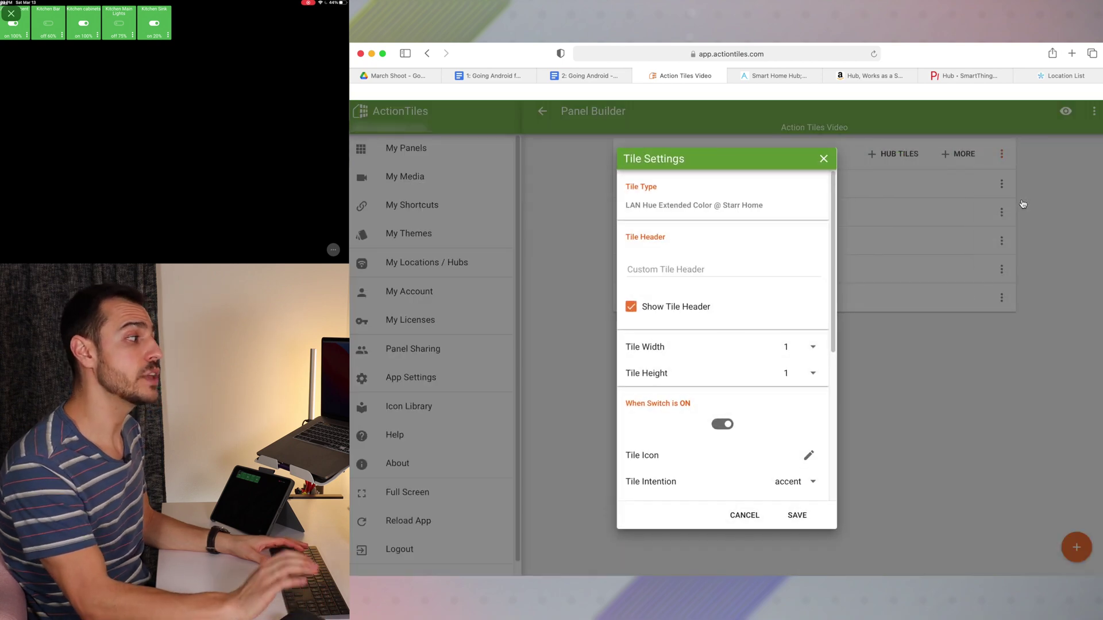
scroll(735, 411, "down", 3)
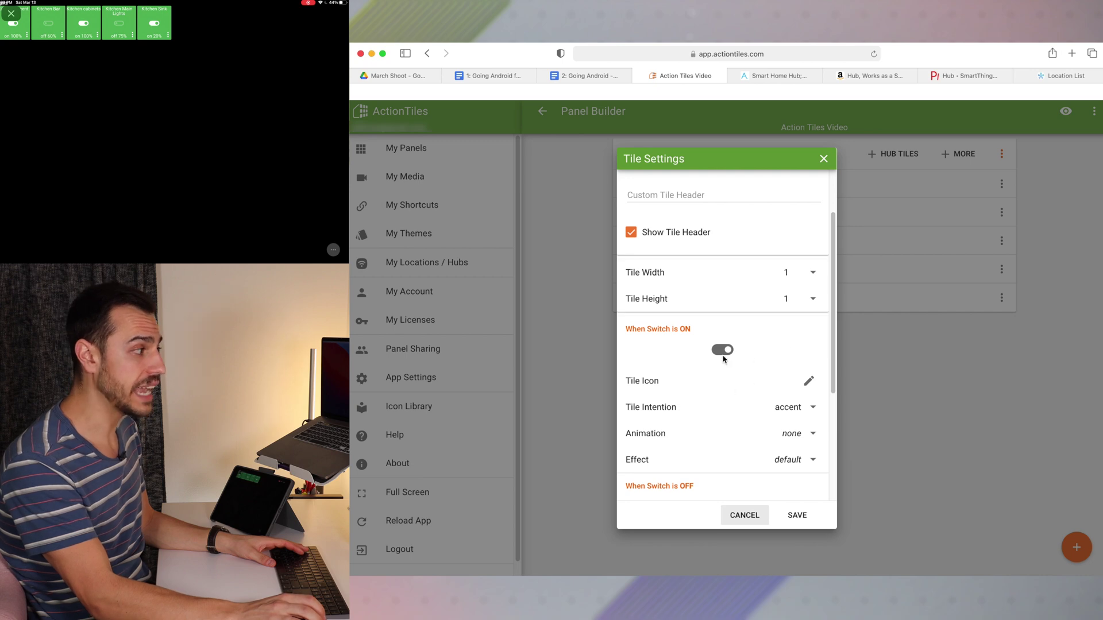
scroll(756, 354, "down", 3)
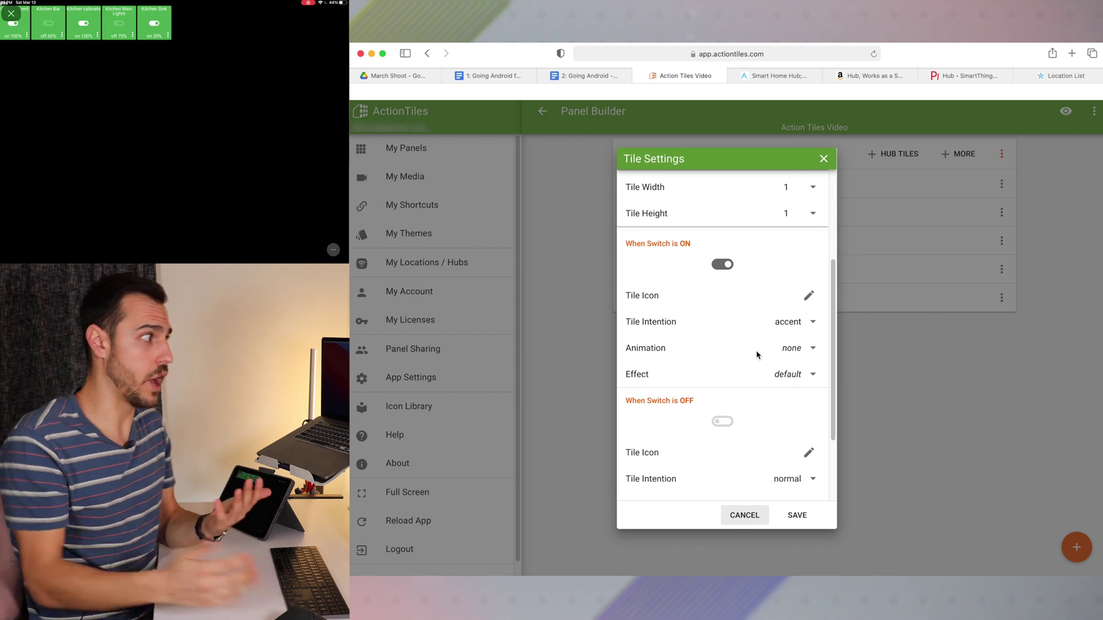
left_click(809, 296)
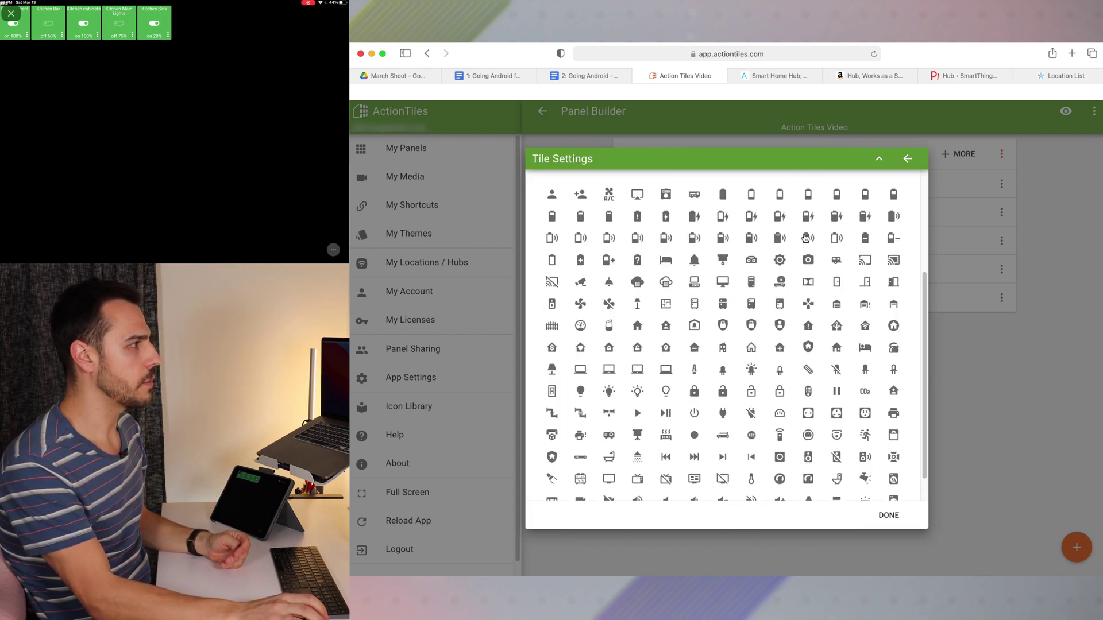
scroll(695, 414, "up", 2)
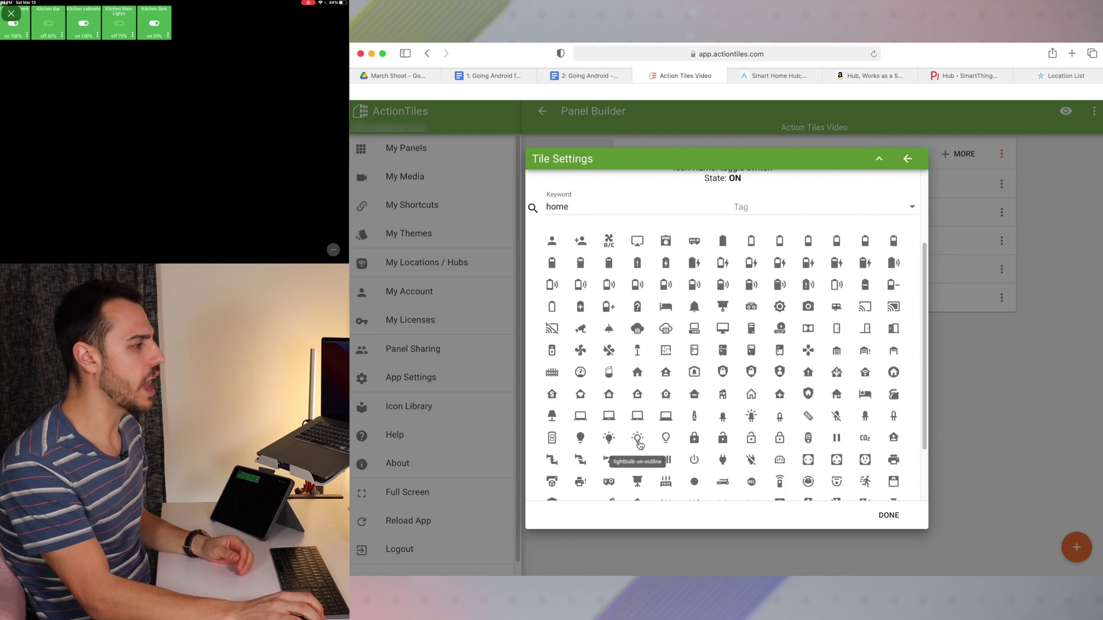
scroll(729, 239, "up", 2)
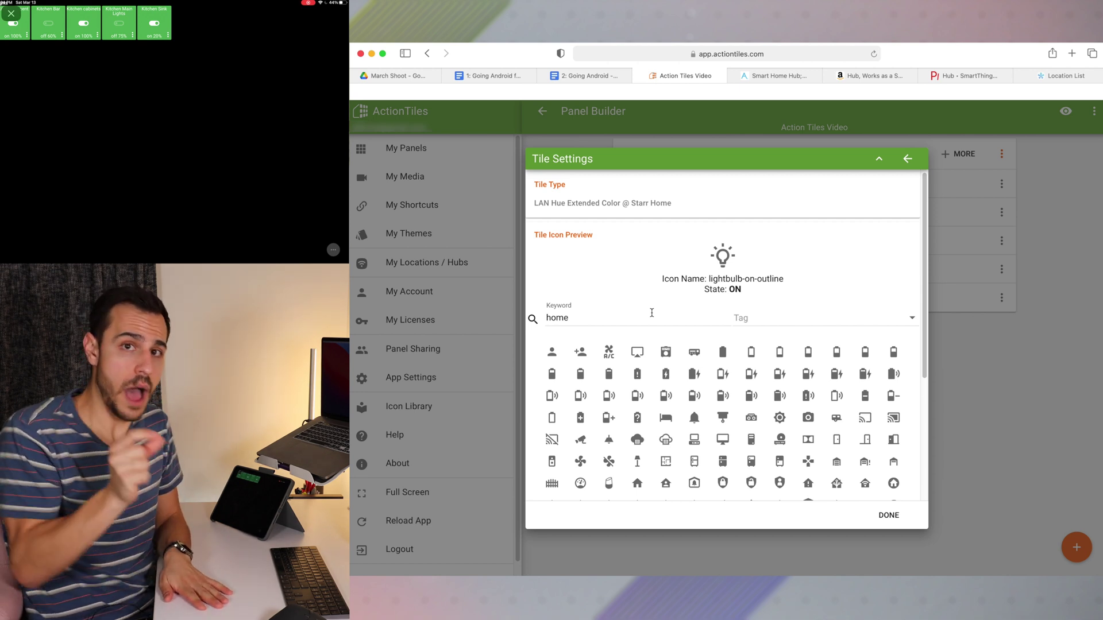
left_click(765, 317)
left_click(813, 271)
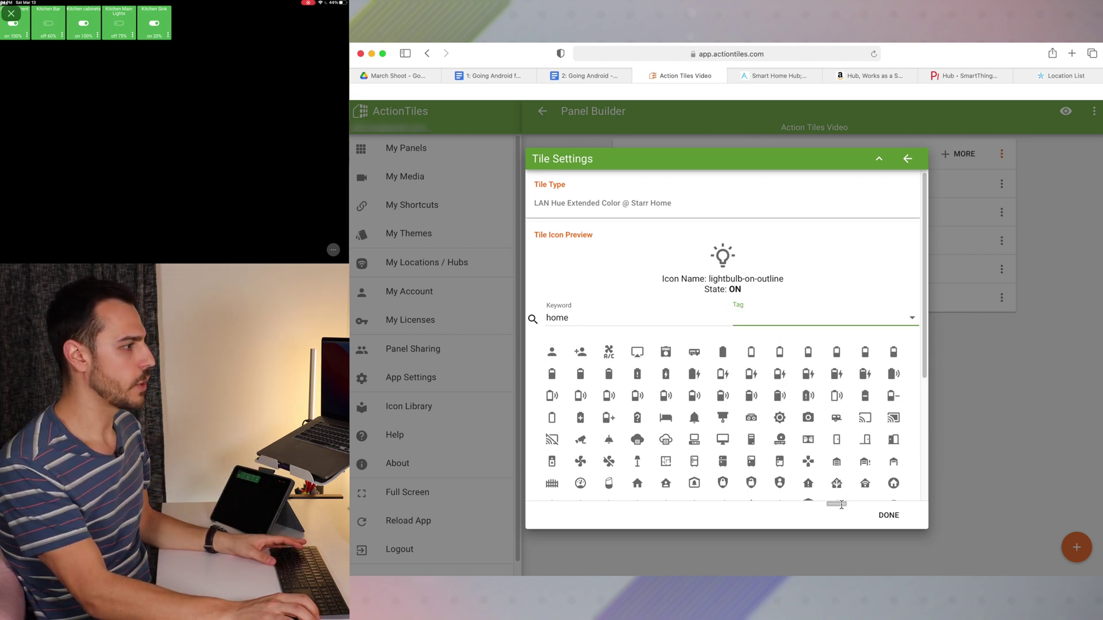
left_click(885, 515)
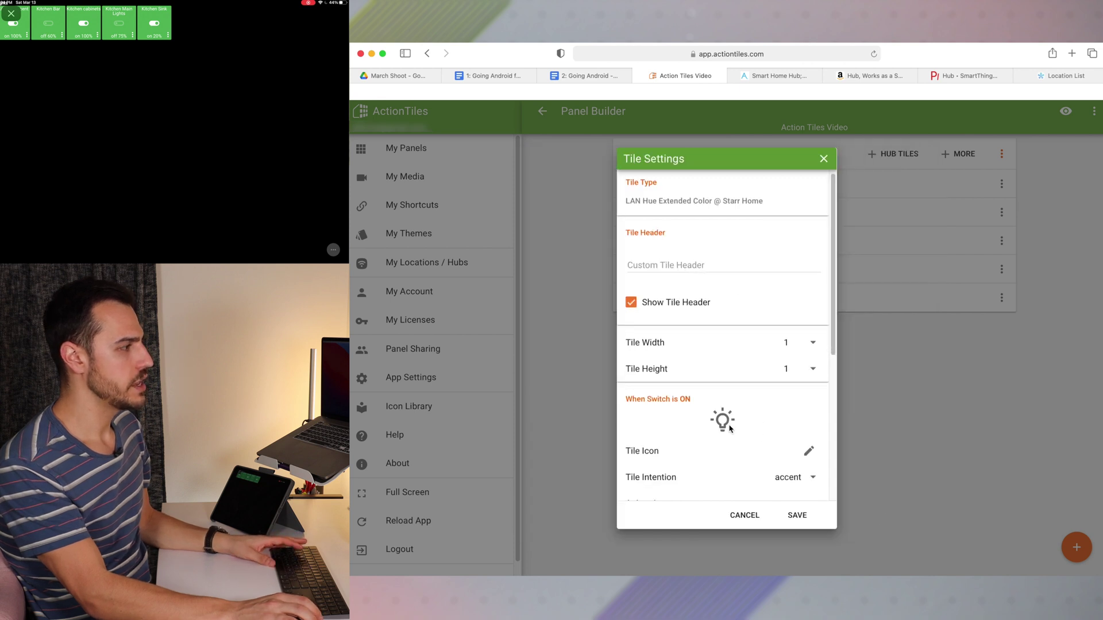
Set the OFF icon to the plain lightbulb and save the tile
scroll(730, 429, "down", 3)
scroll(737, 347, "down", 2)
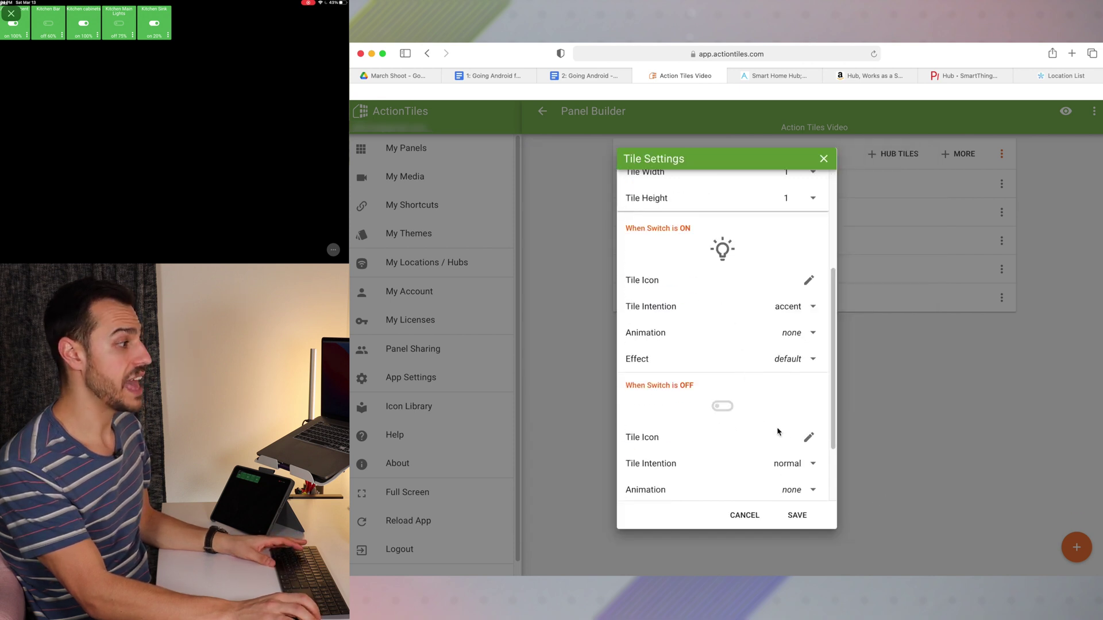
left_click(810, 437)
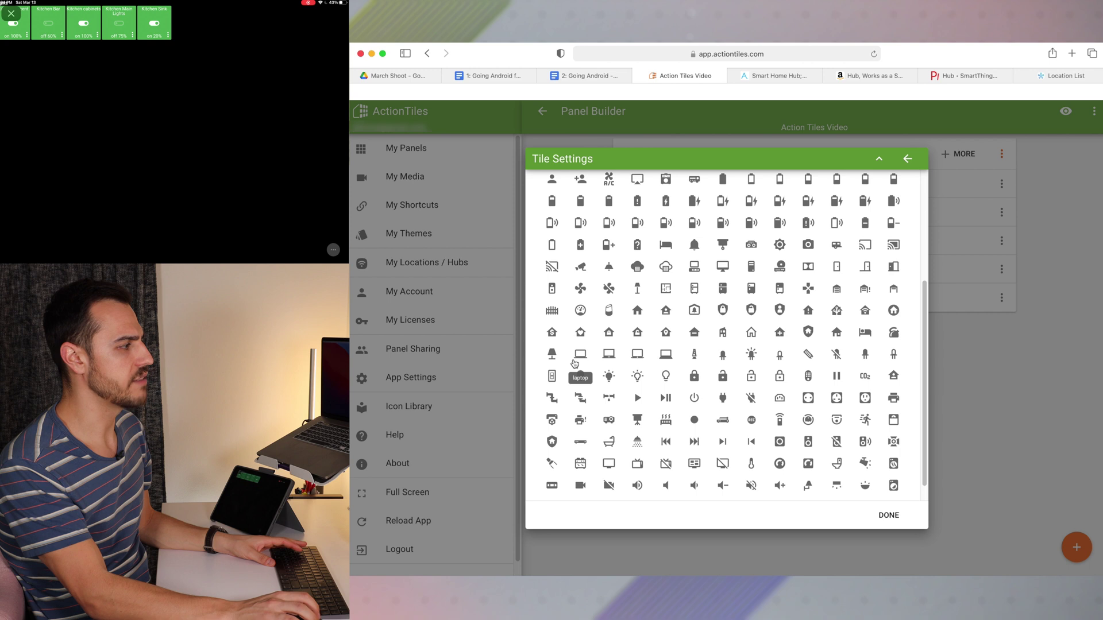
left_click(580, 377)
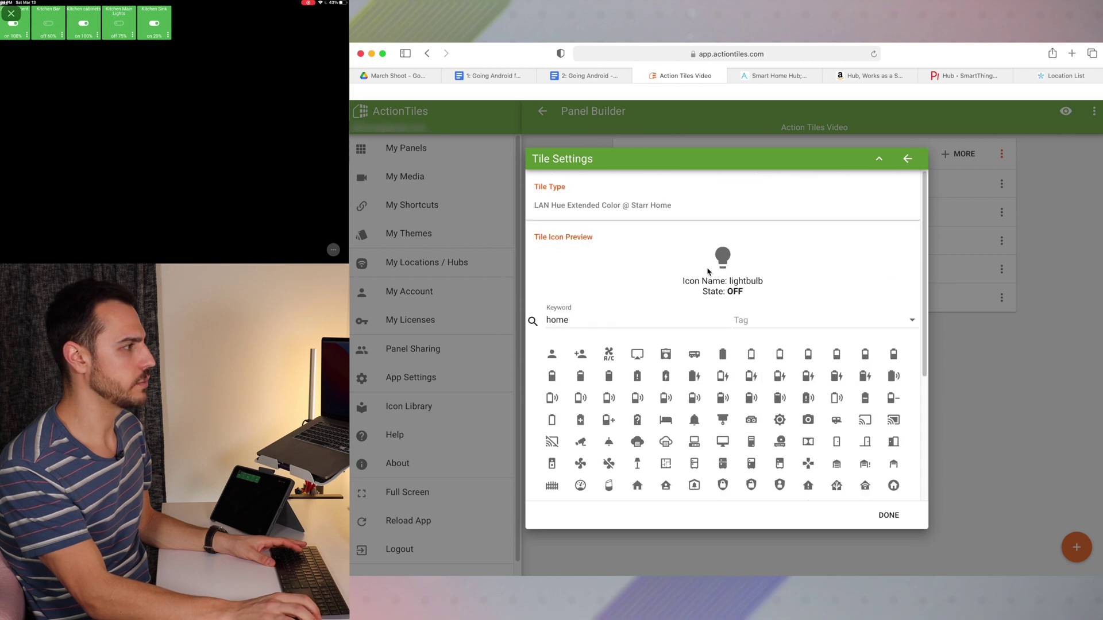
left_click(889, 515)
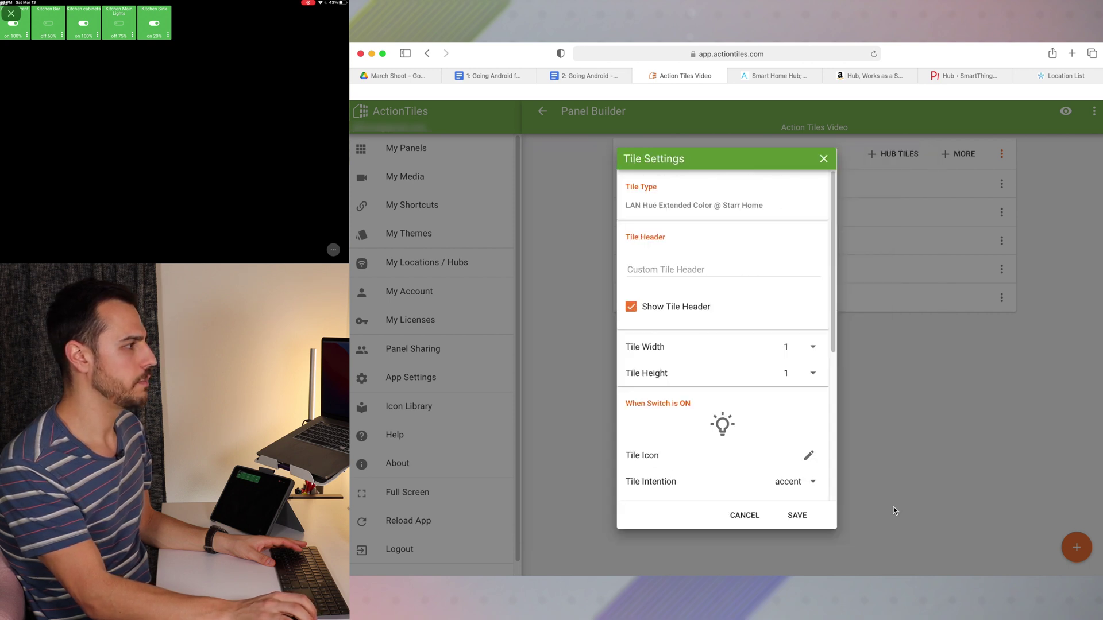
scroll(769, 399, "down", 5)
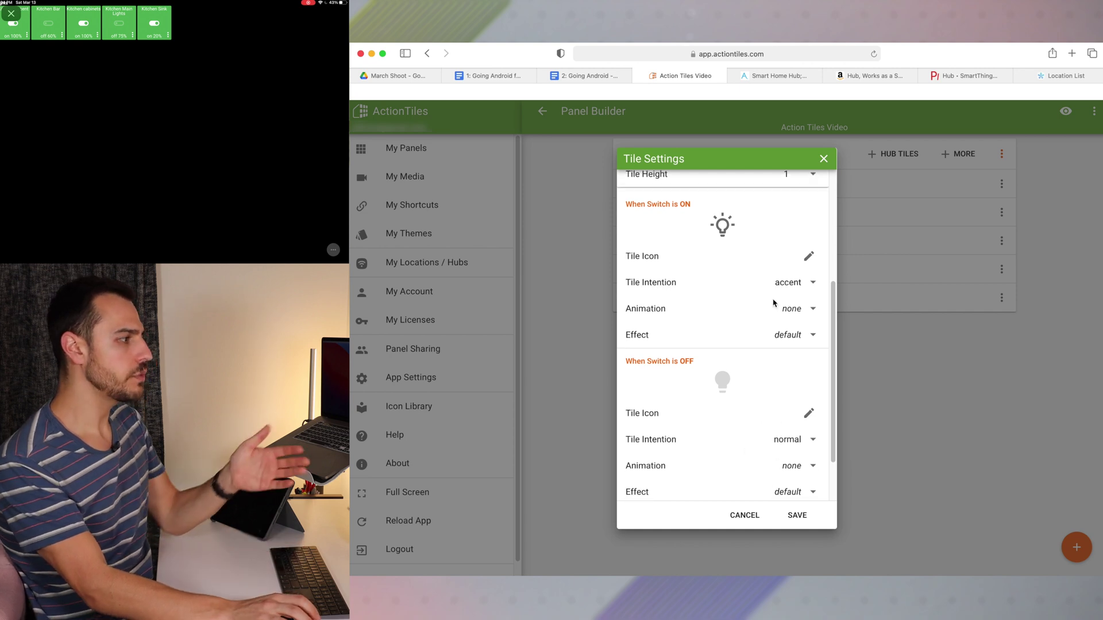
left_click(796, 515)
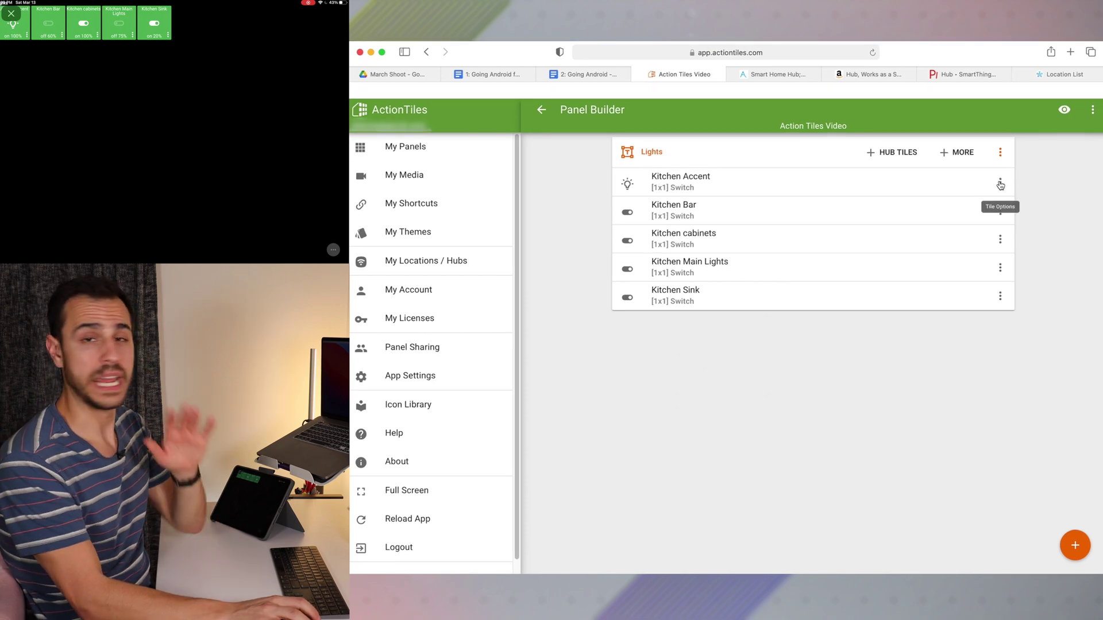
Keep Kitchen Accent's on-state intention as accent, set its animation to breathe, and save
left_click(1000, 184)
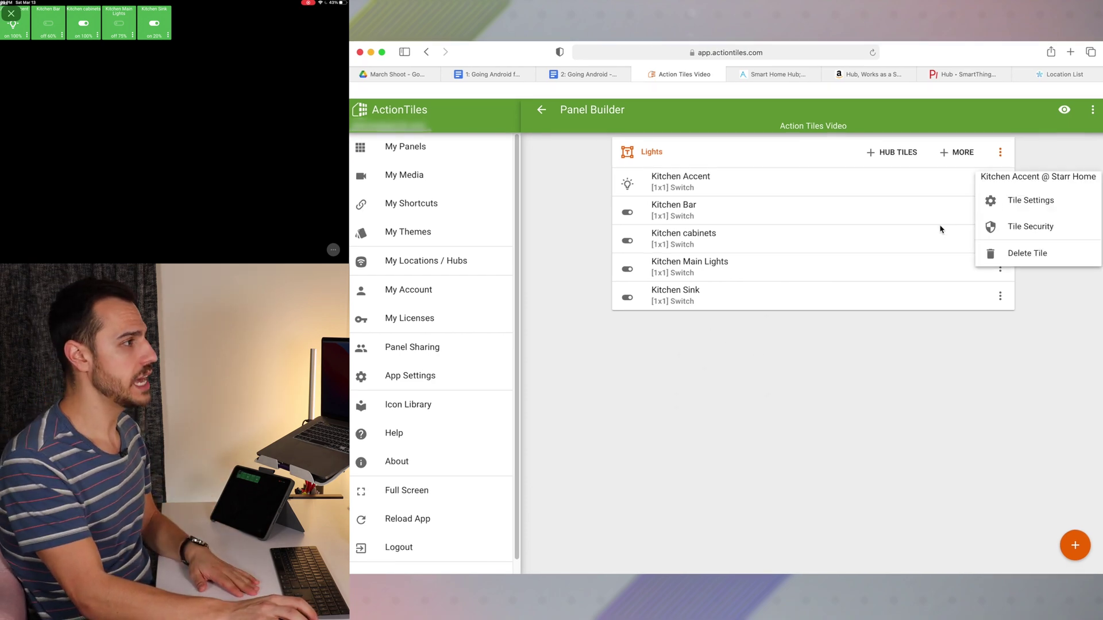
left_click(1012, 199)
scroll(818, 344, "down", 5)
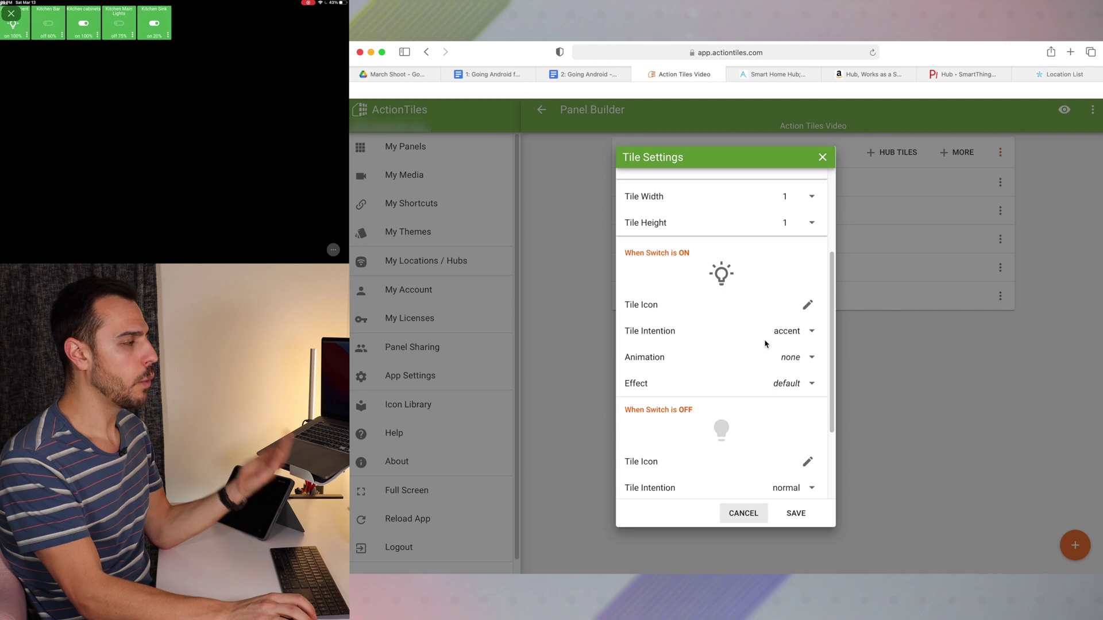
left_click(800, 332)
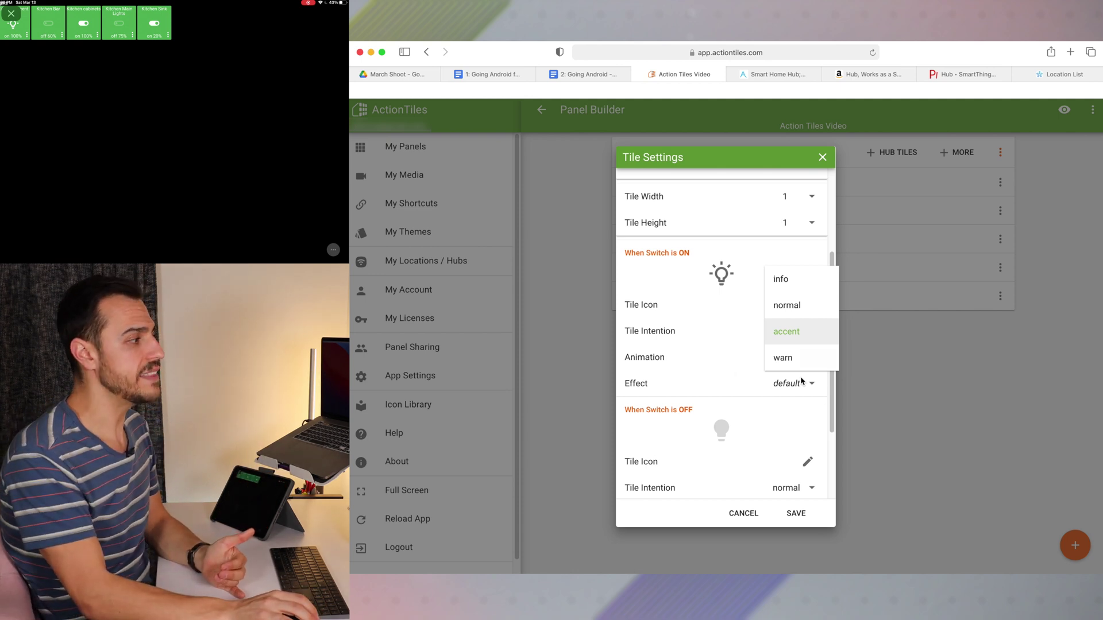
left_click(792, 333)
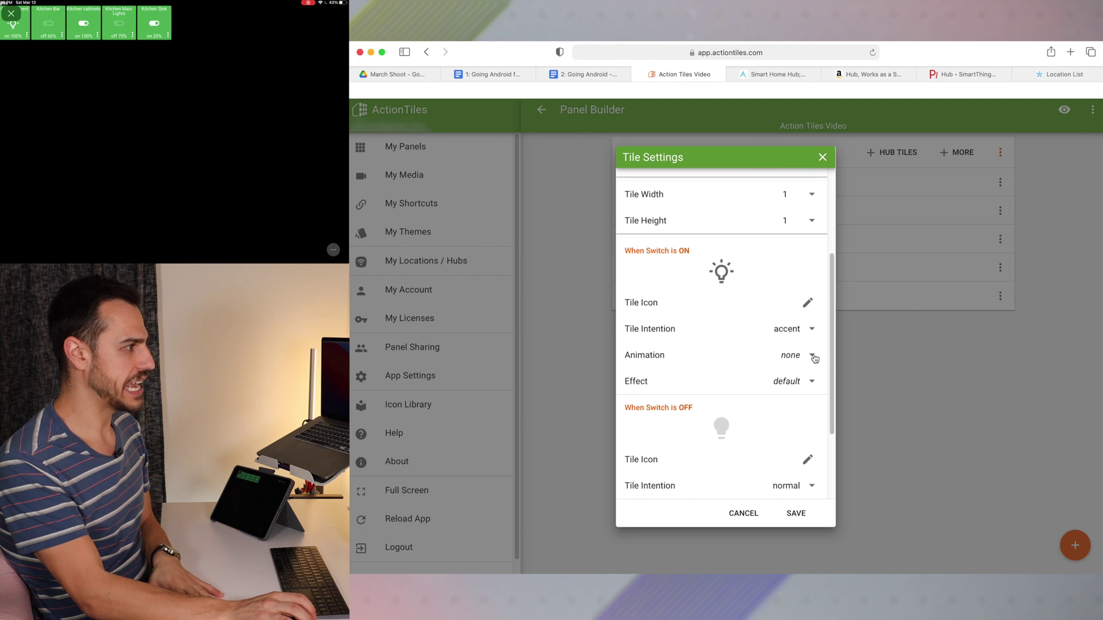
left_click(814, 359)
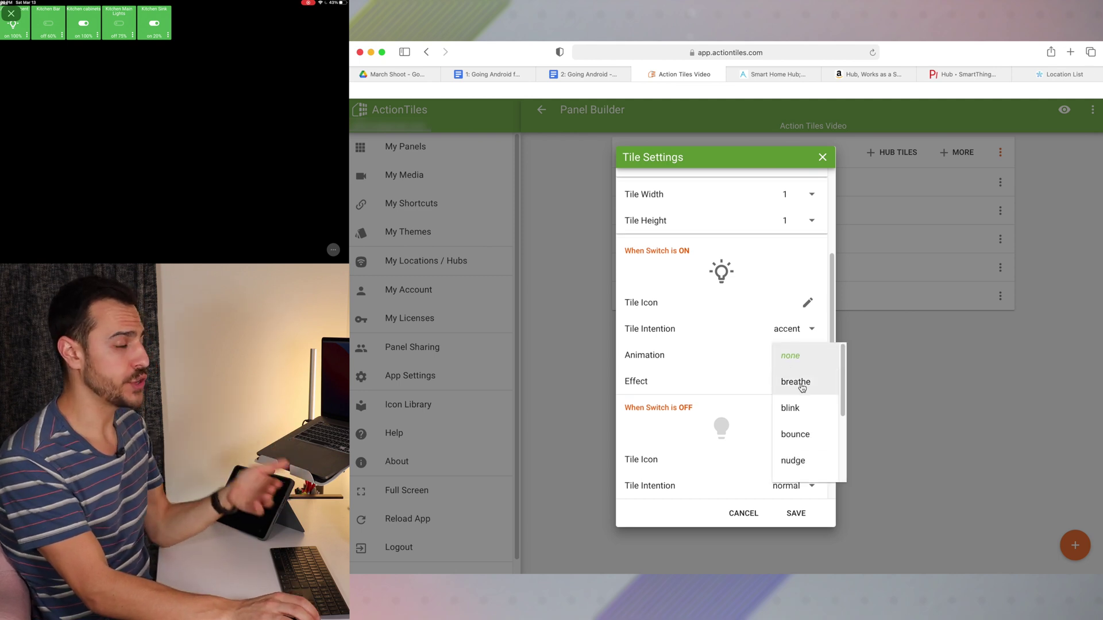
scroll(803, 388, "down", 1)
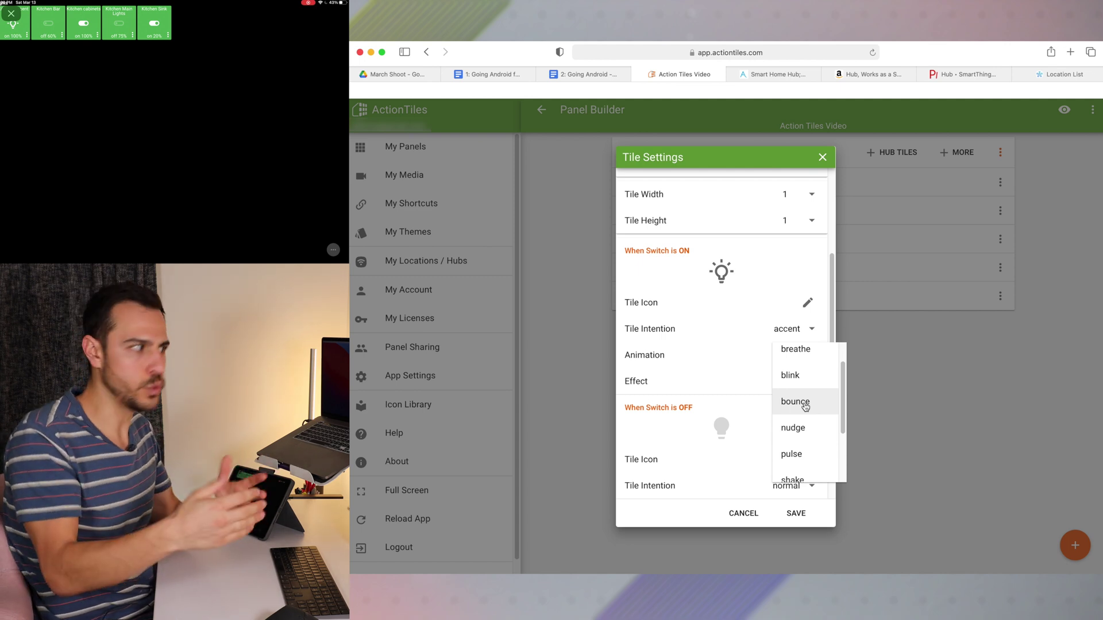
left_click(825, 358)
left_click(800, 515)
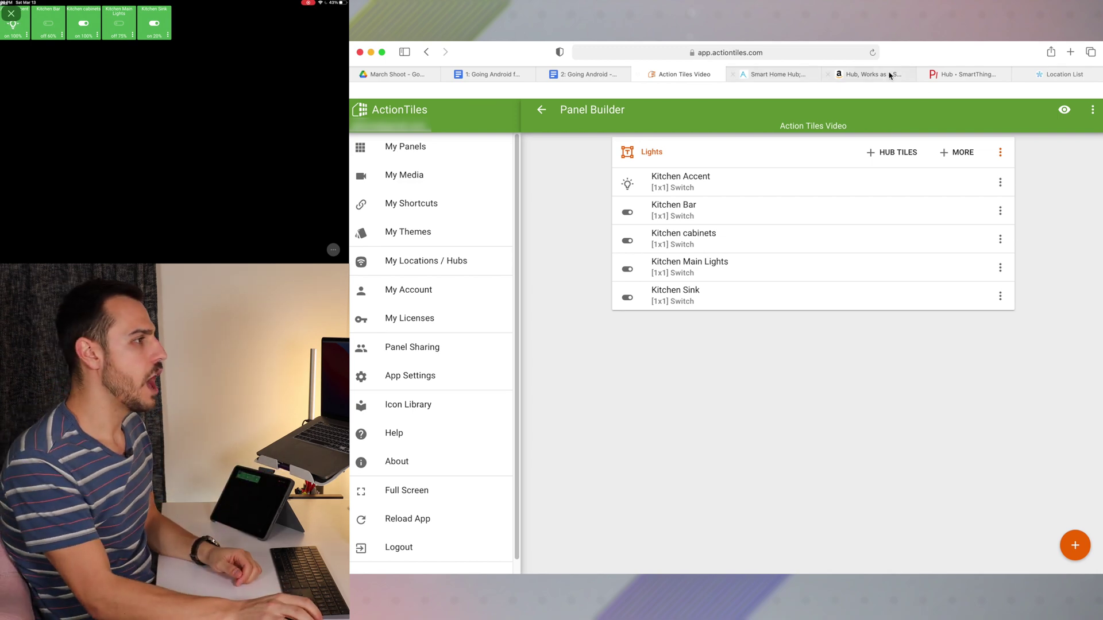
Change the on-state animation to none and the effect to glow, then save
left_click(1000, 183)
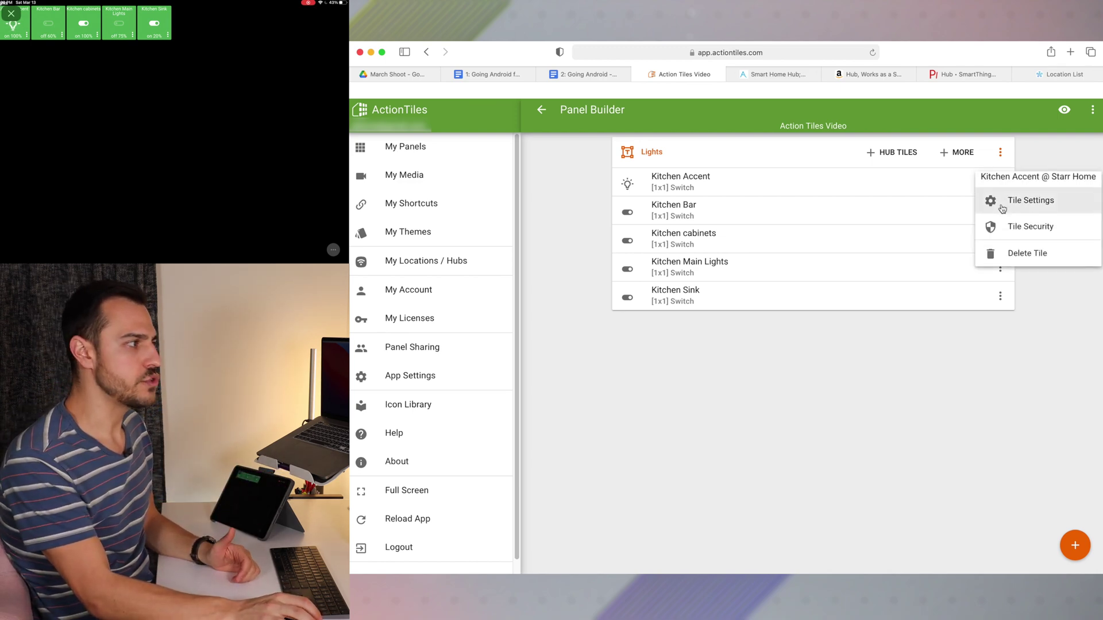
left_click(1026, 199)
scroll(790, 359, "down", 5)
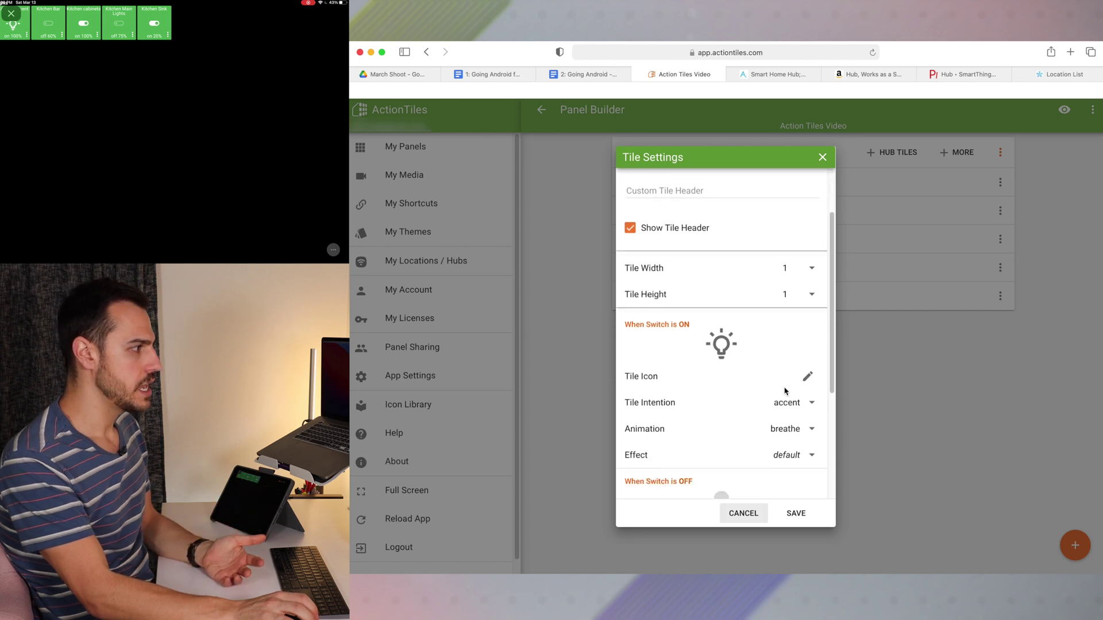
left_click(800, 371)
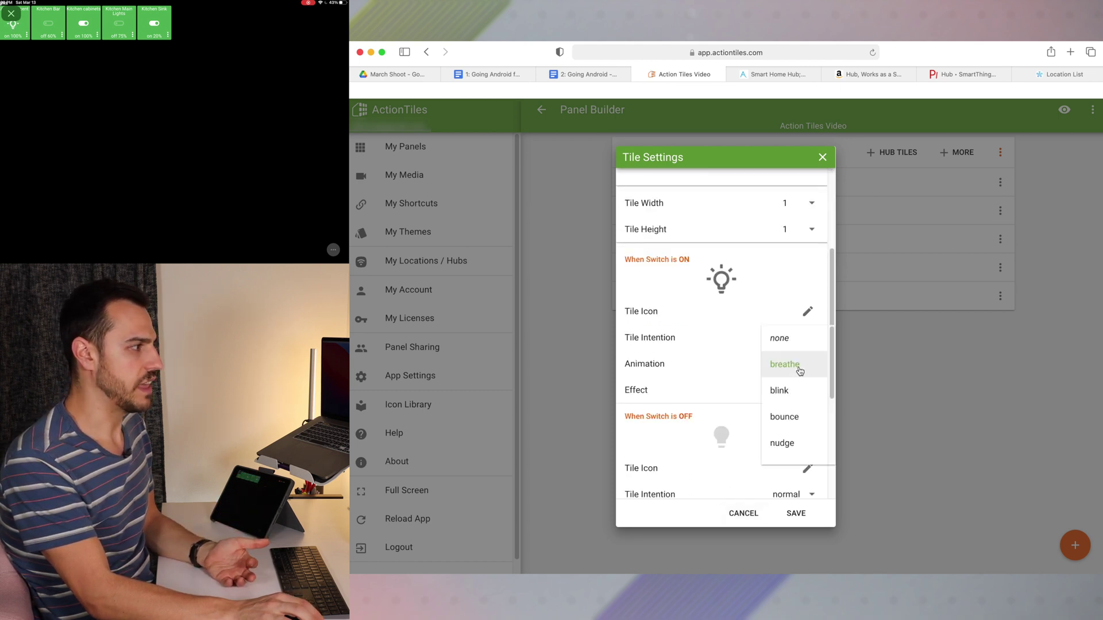
left_click(797, 347)
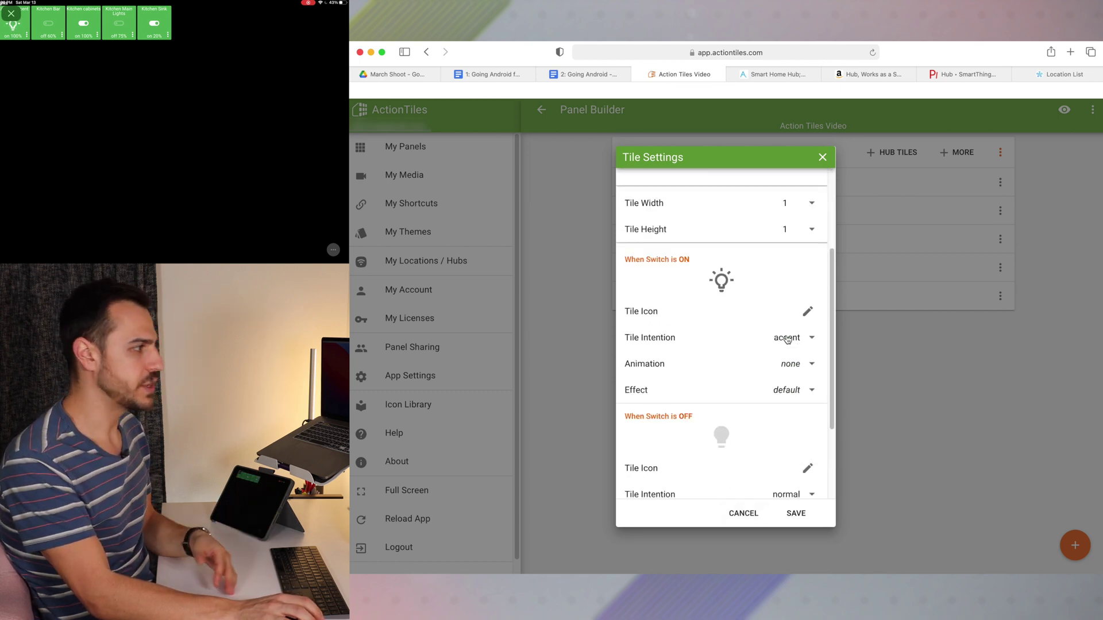
left_click(798, 395)
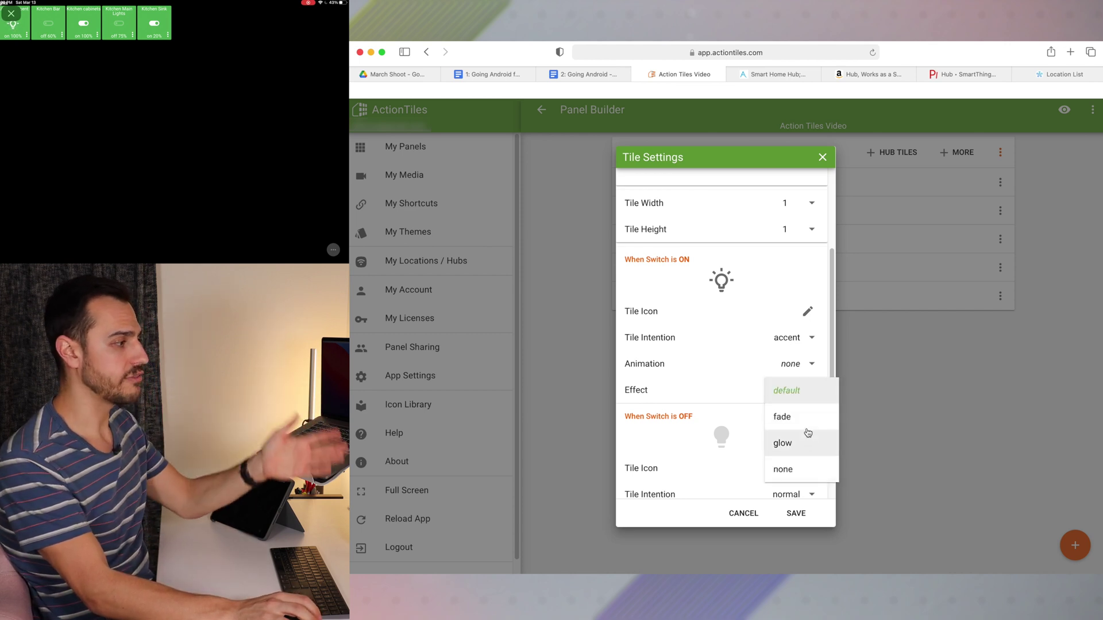
left_click(812, 447)
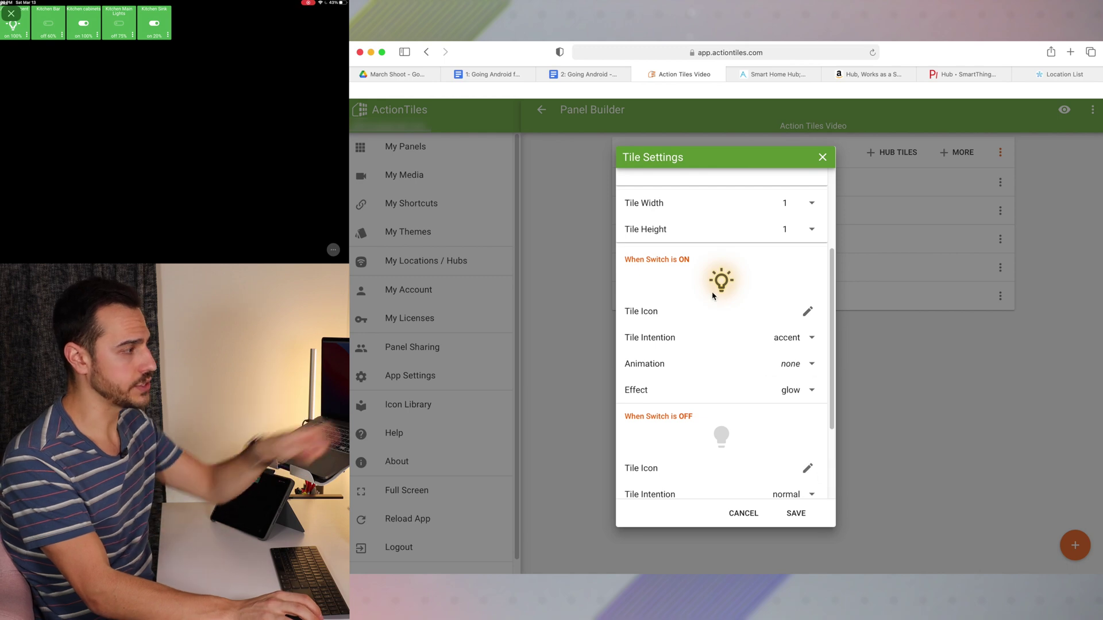
left_click(796, 513)
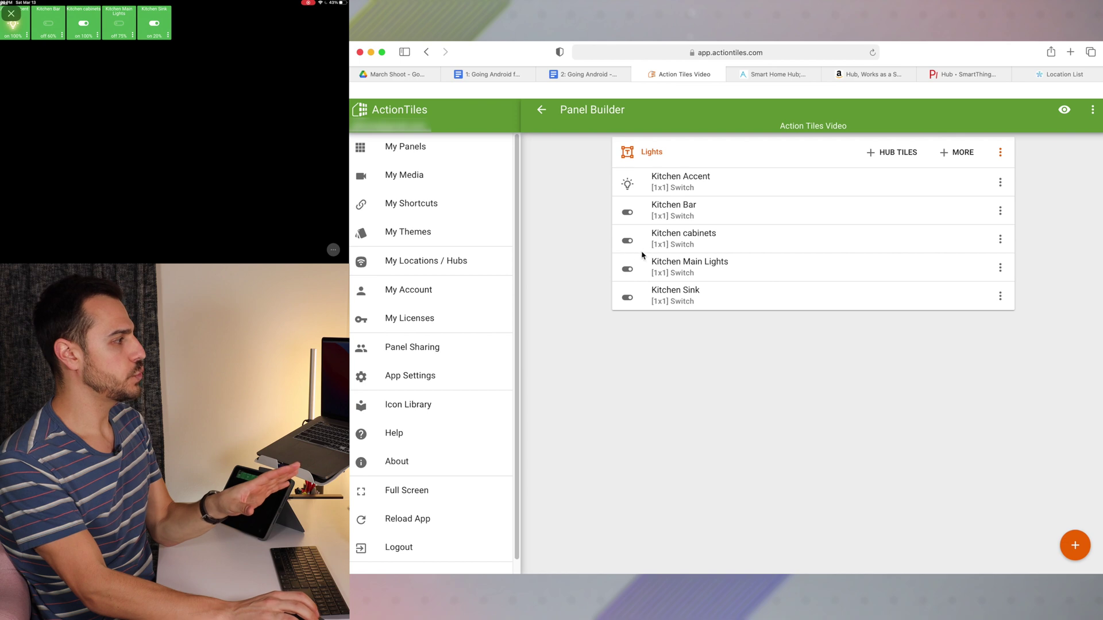
Open AT Commercial 2 in Theme Builder and scroll through its intention colours and backgrounds
left_click(438, 238)
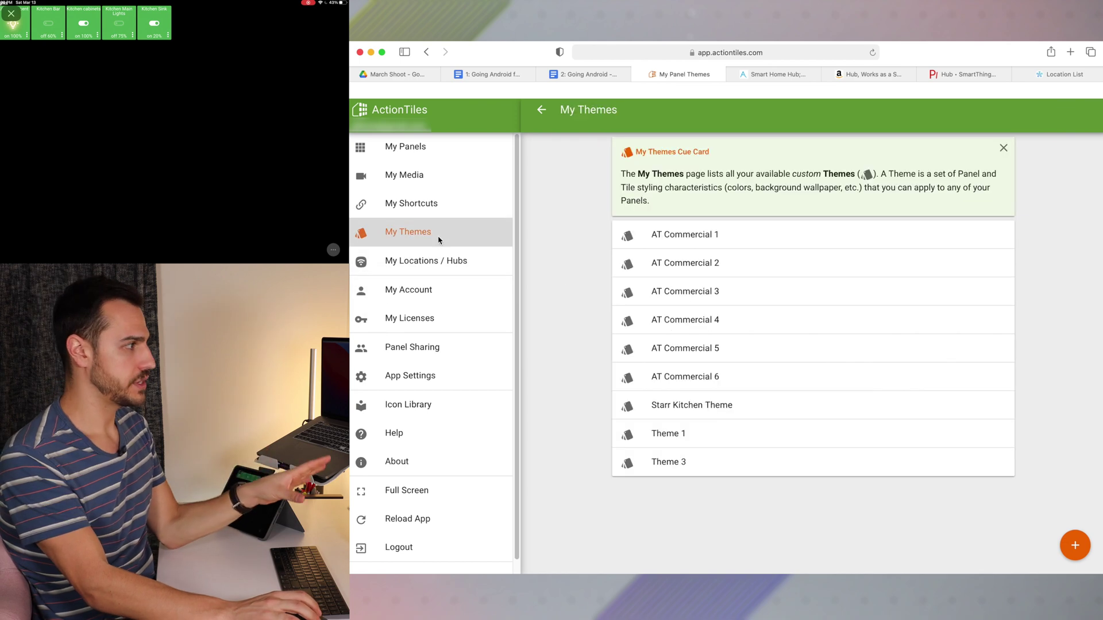
left_click(731, 270)
scroll(811, 412, "down", 1)
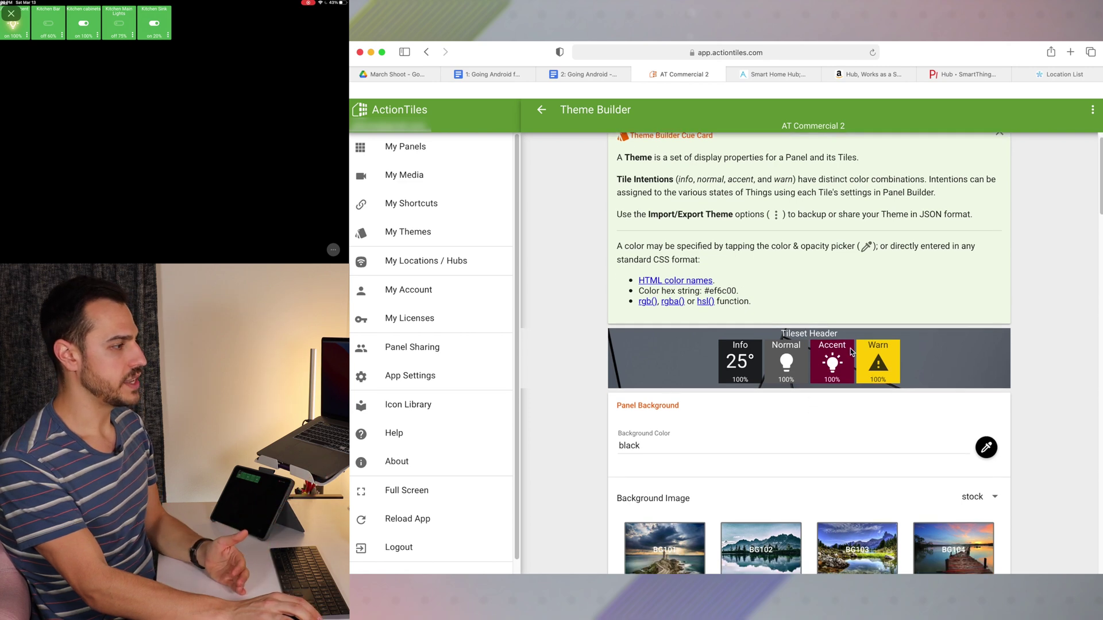
scroll(851, 352, "down", 3)
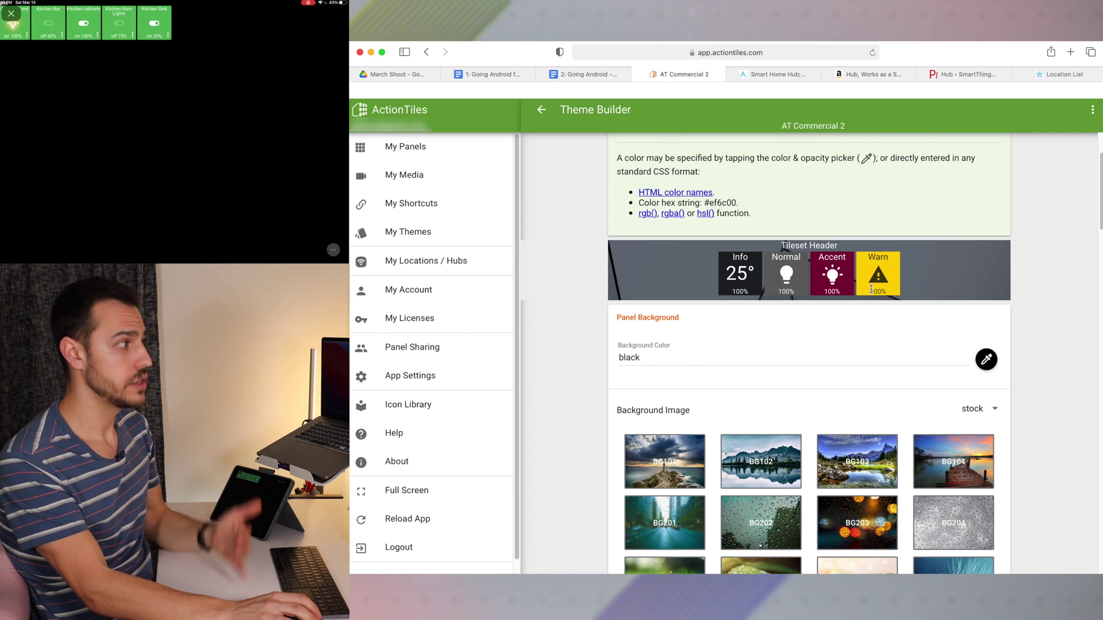
scroll(882, 307, "down", 10)
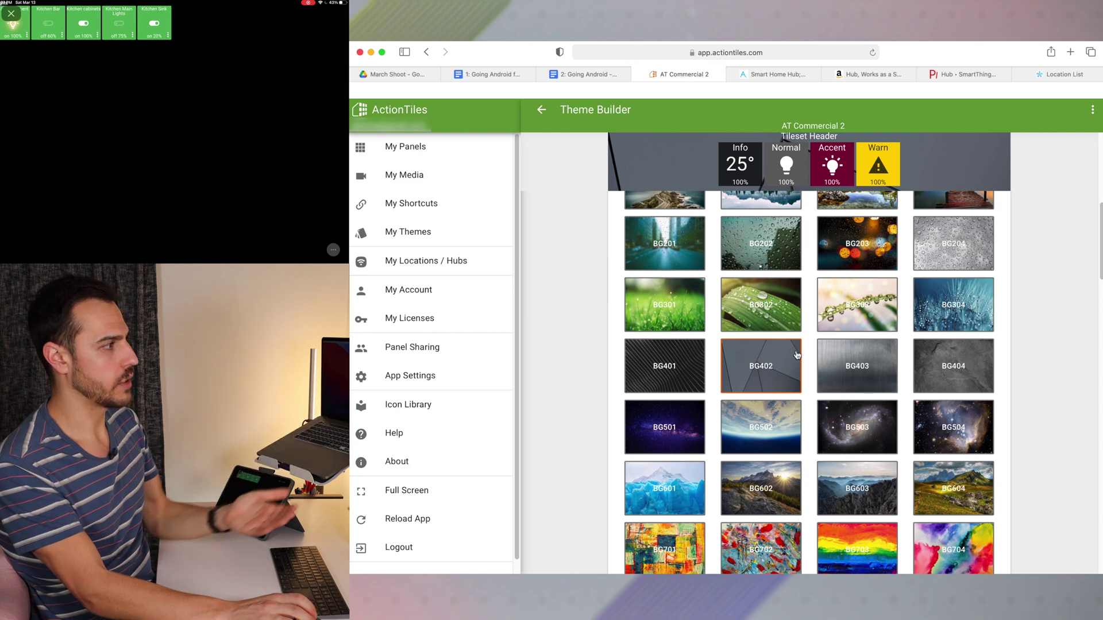
scroll(919, 391, "up", 10)
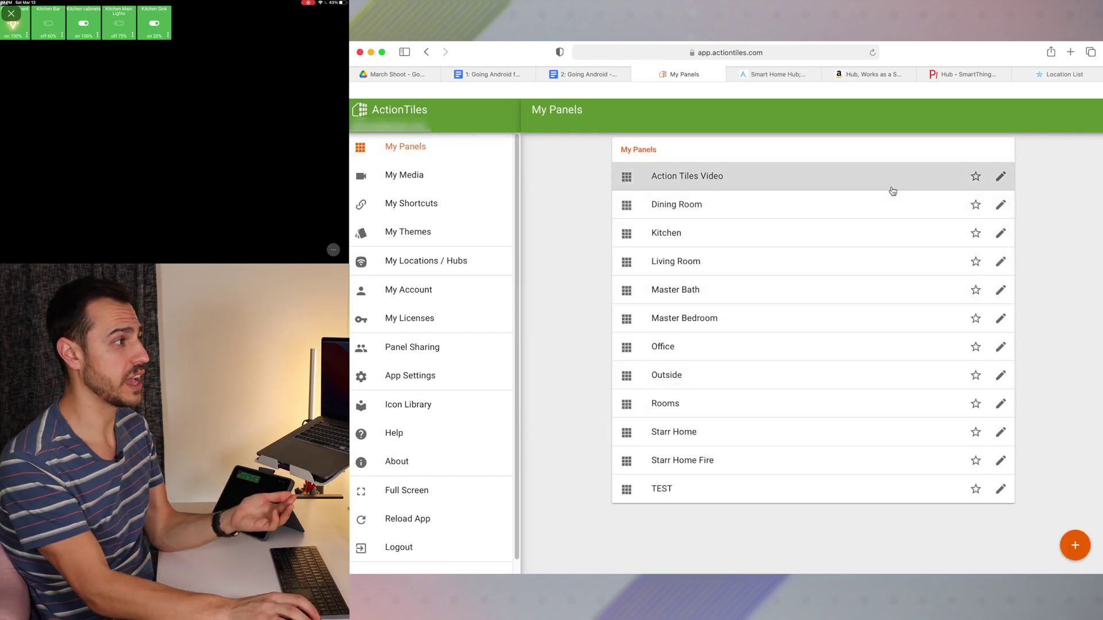
Apply Starr Kitchen Theme as the Action Tiles Video panel's theme
left_click(988, 185)
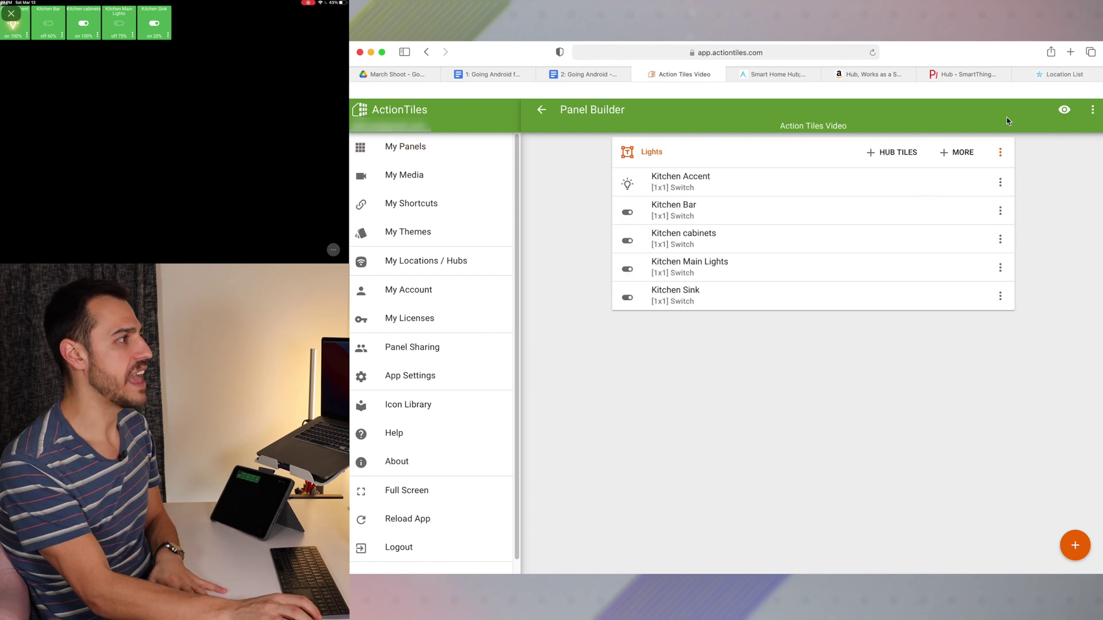
left_click(1000, 153)
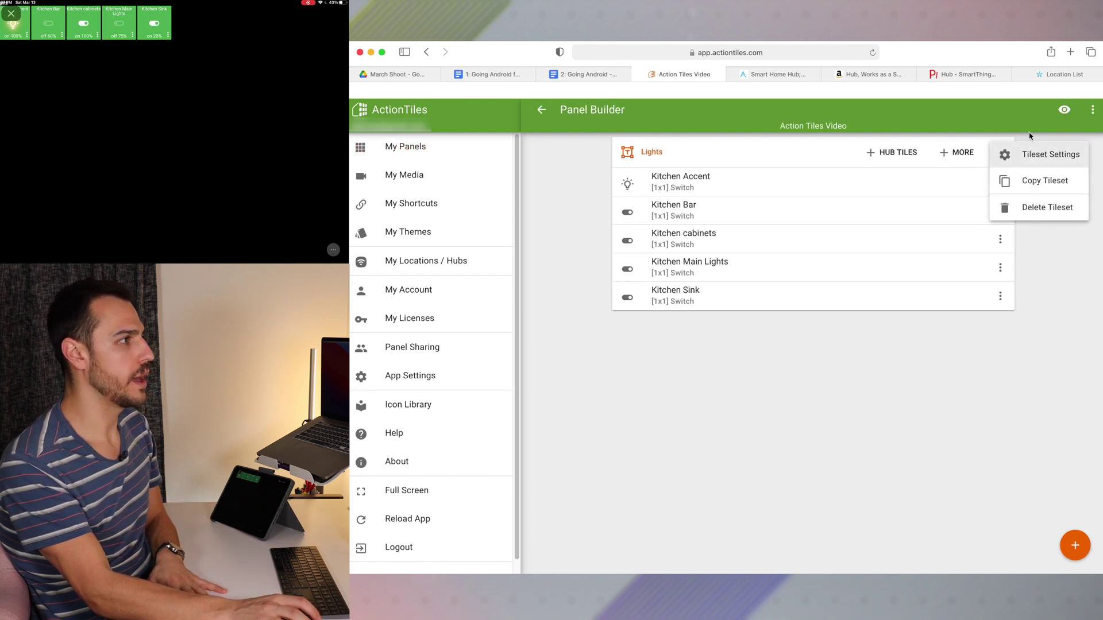
left_click(1092, 112)
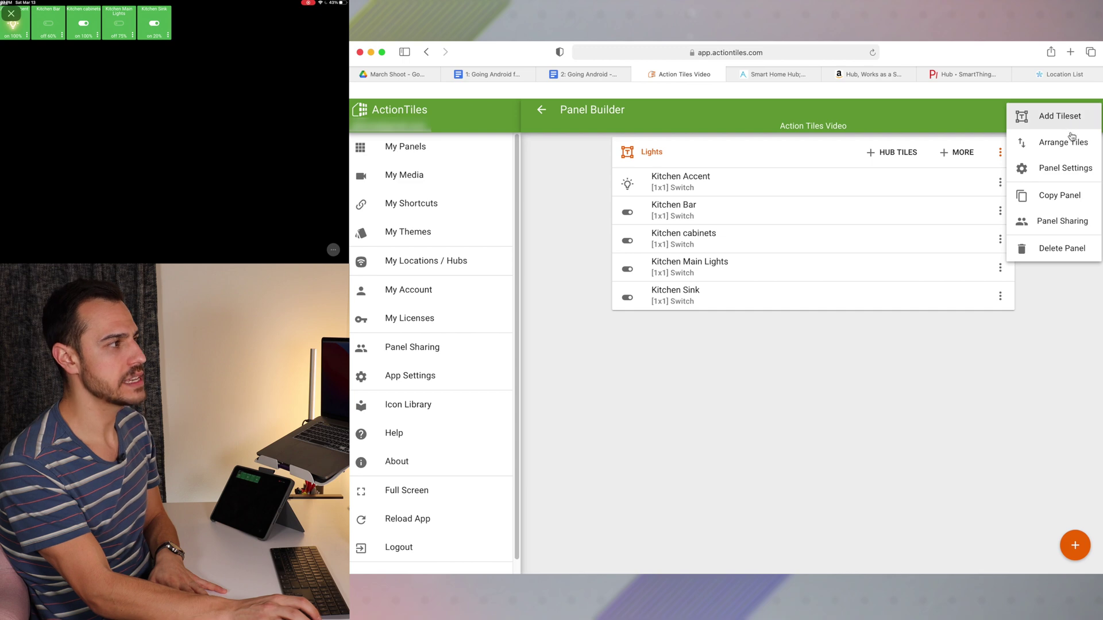
left_click(1075, 172)
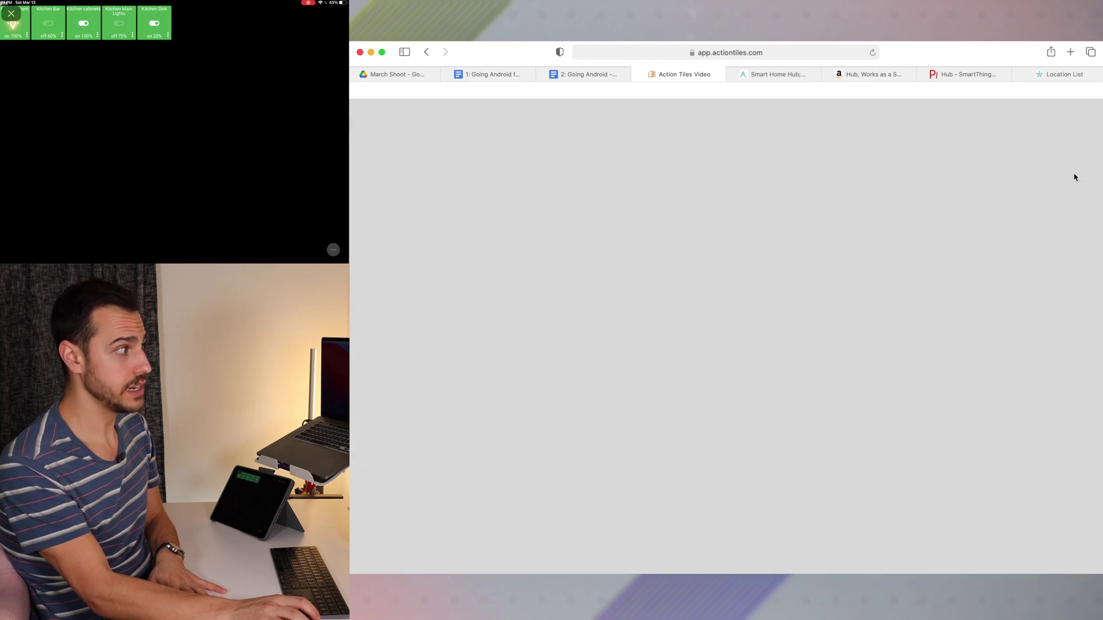
scroll(739, 258, "down", 6)
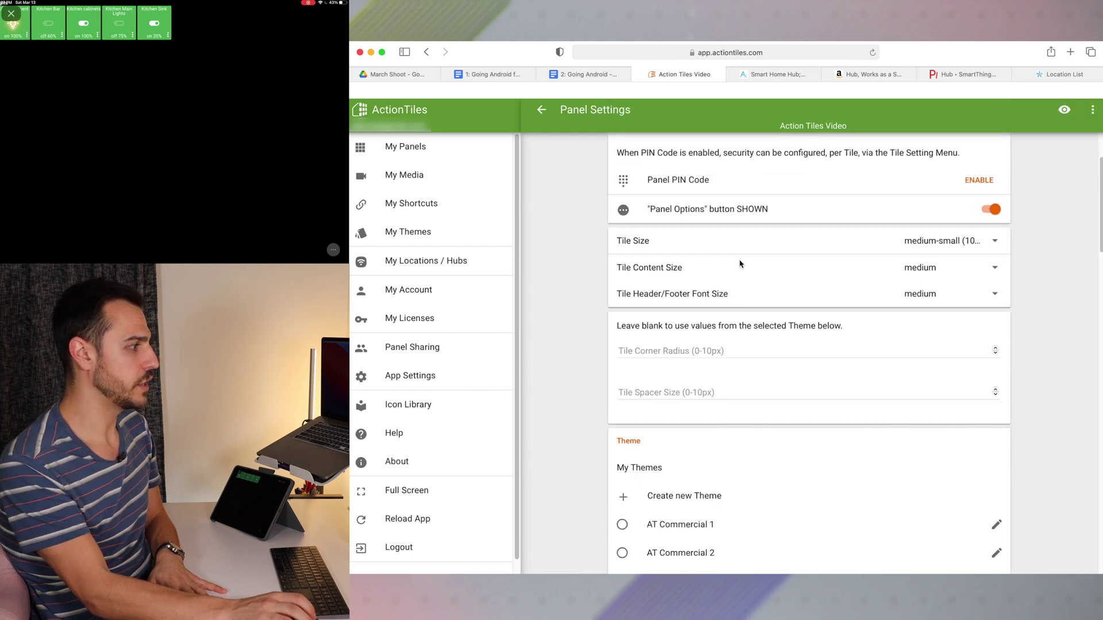
scroll(683, 354, "down", 1)
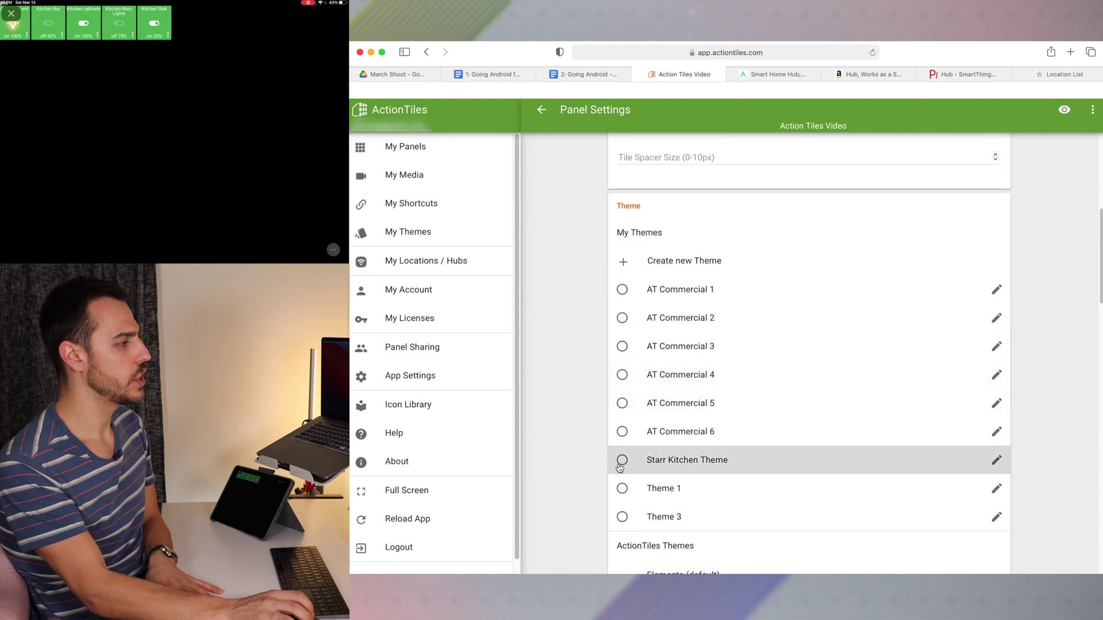
left_click(621, 461)
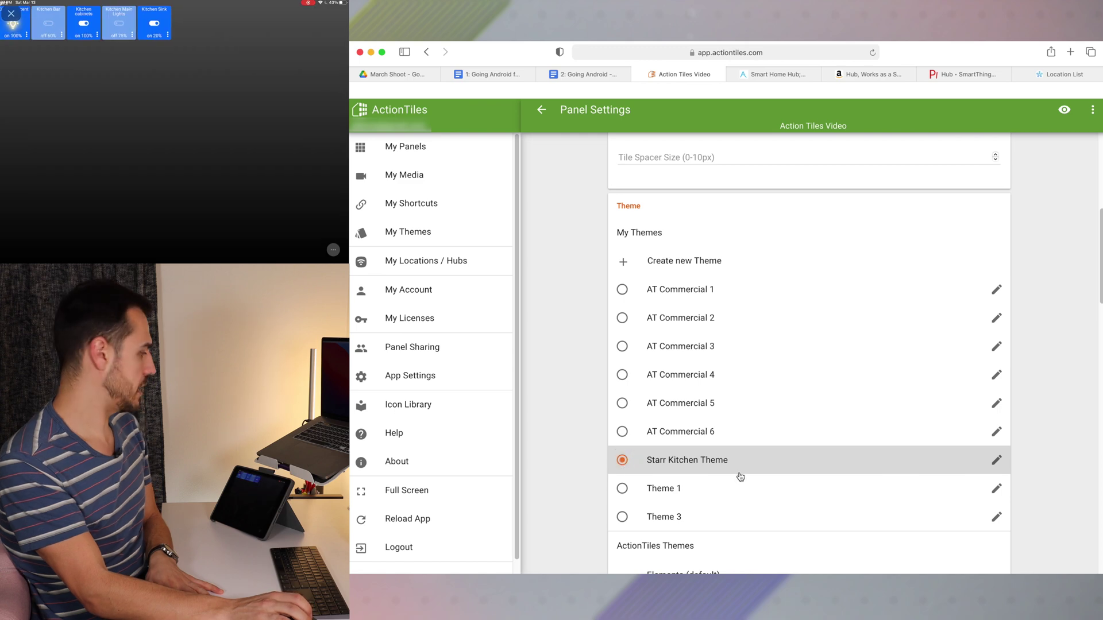
Scroll through the rest of the panel settings, then return to My Panels
scroll(739, 476, "down", 2)
scroll(740, 475, "down", 9)
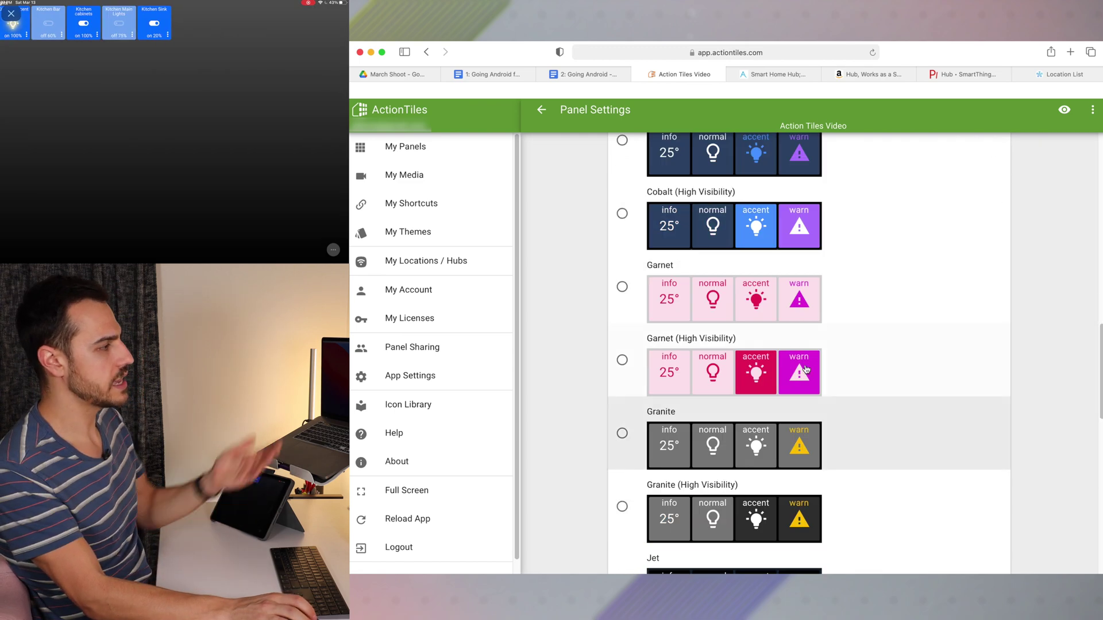
scroll(770, 335, "down", 4)
scroll(783, 339, "down", 9)
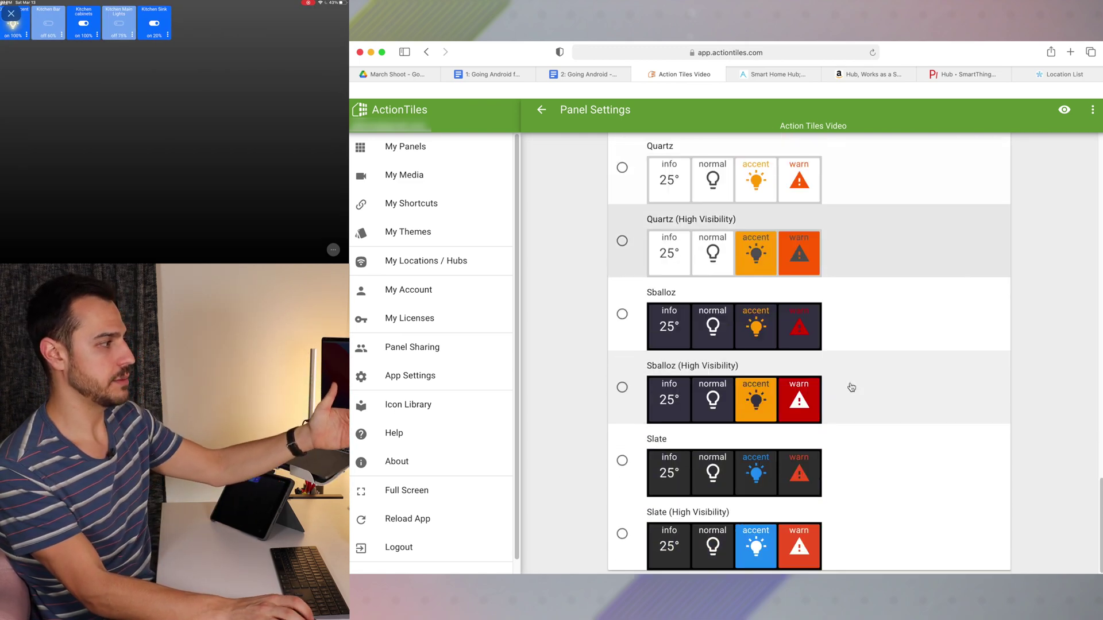
scroll(887, 380, "up", 6)
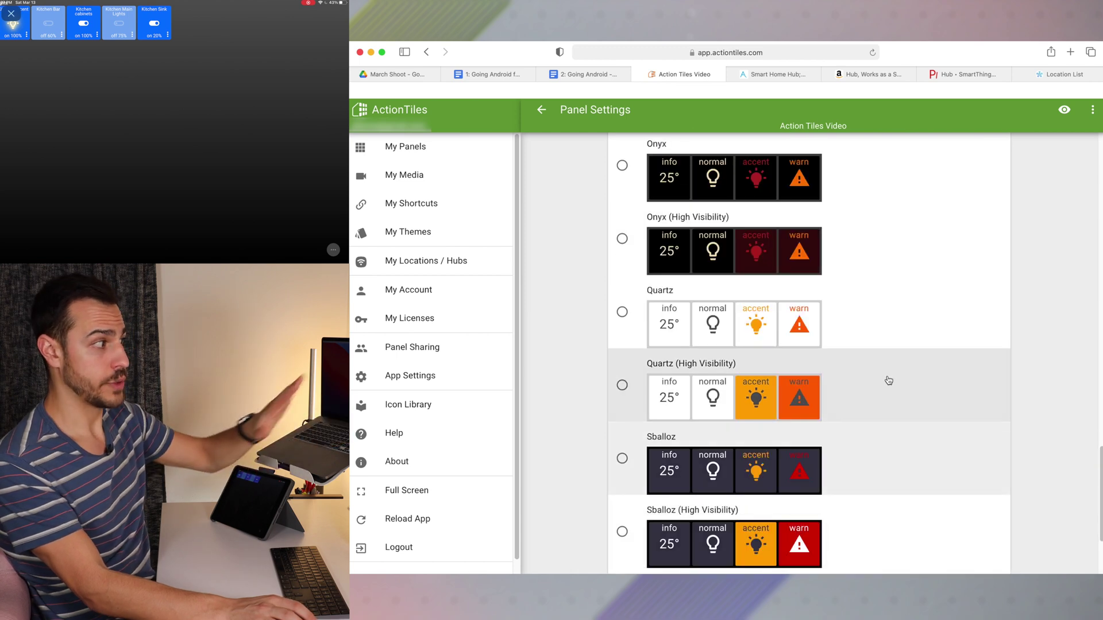
scroll(890, 379, "up", 1)
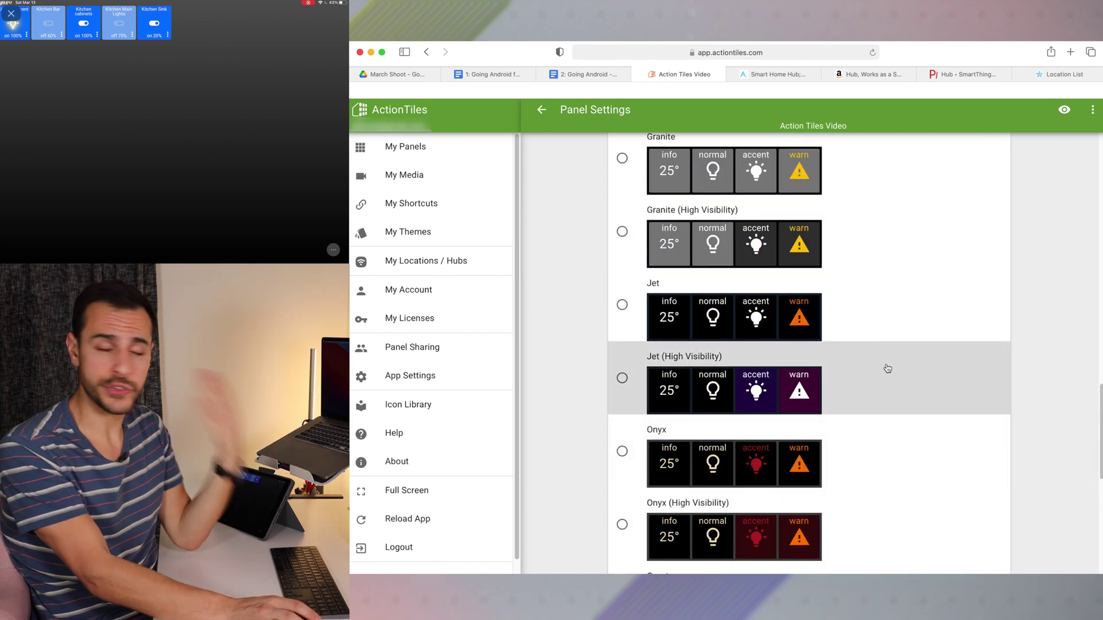
scroll(867, 318, "up", 15)
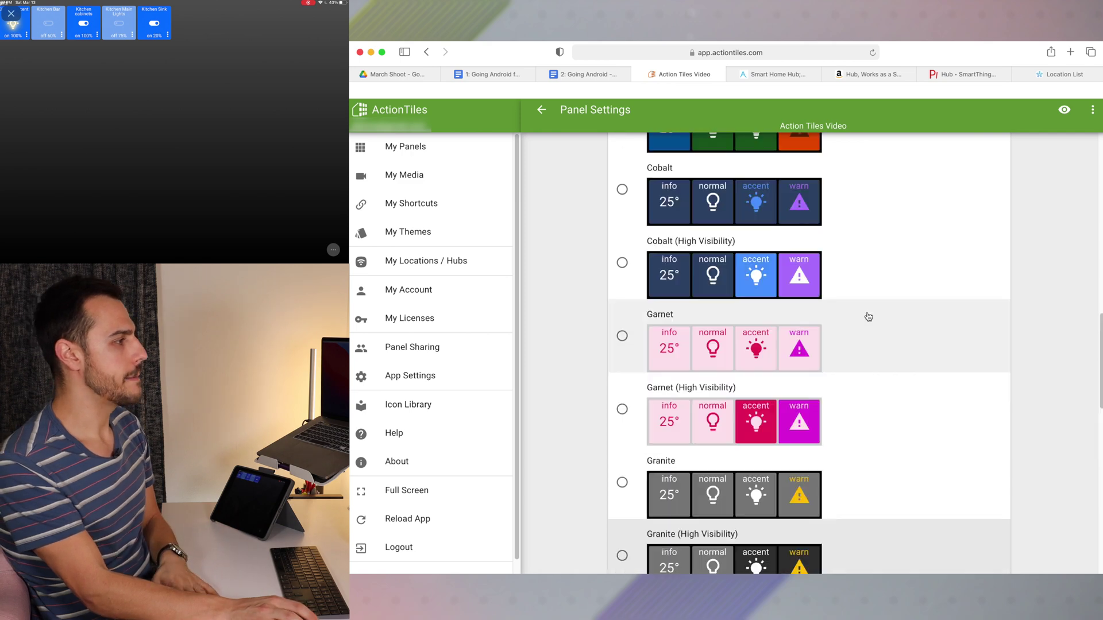
scroll(733, 517, "down", 1)
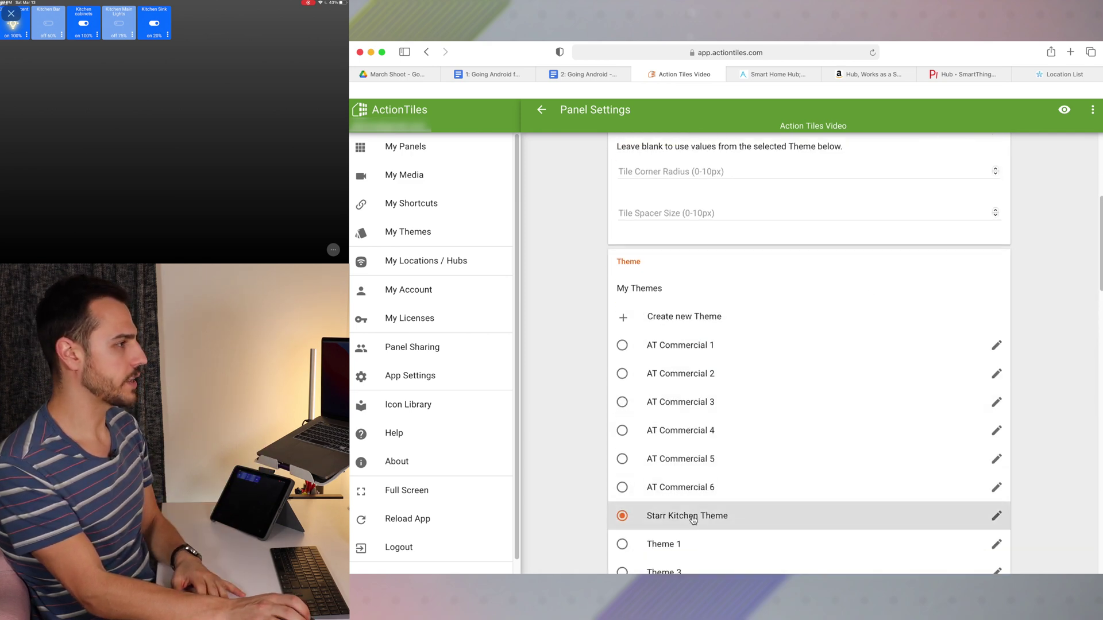
scroll(817, 373, "down", 5)
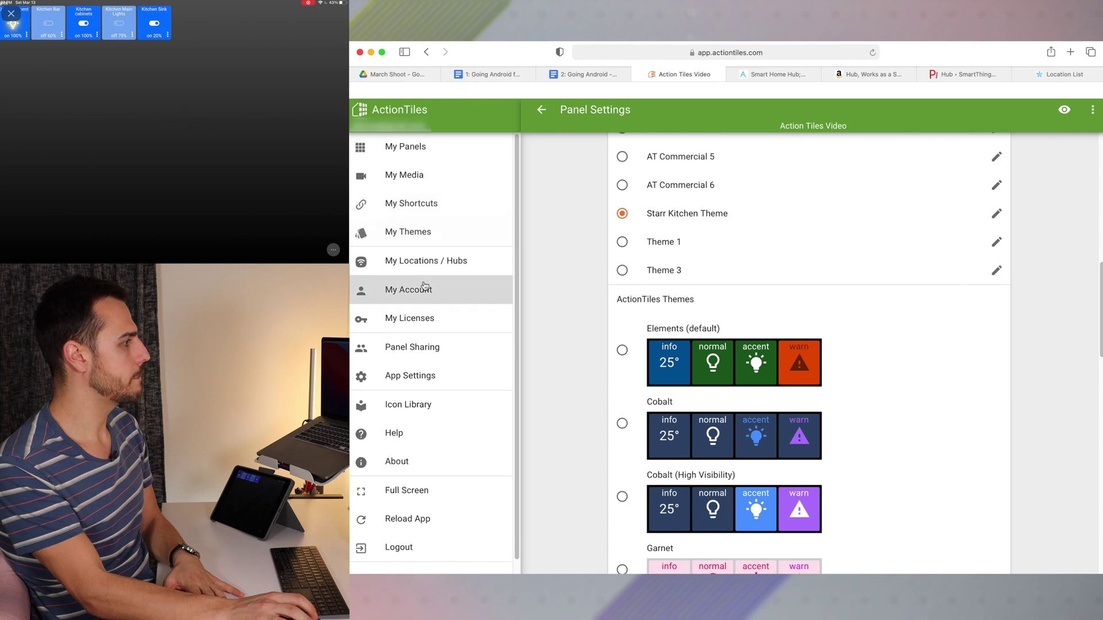
left_click(421, 143)
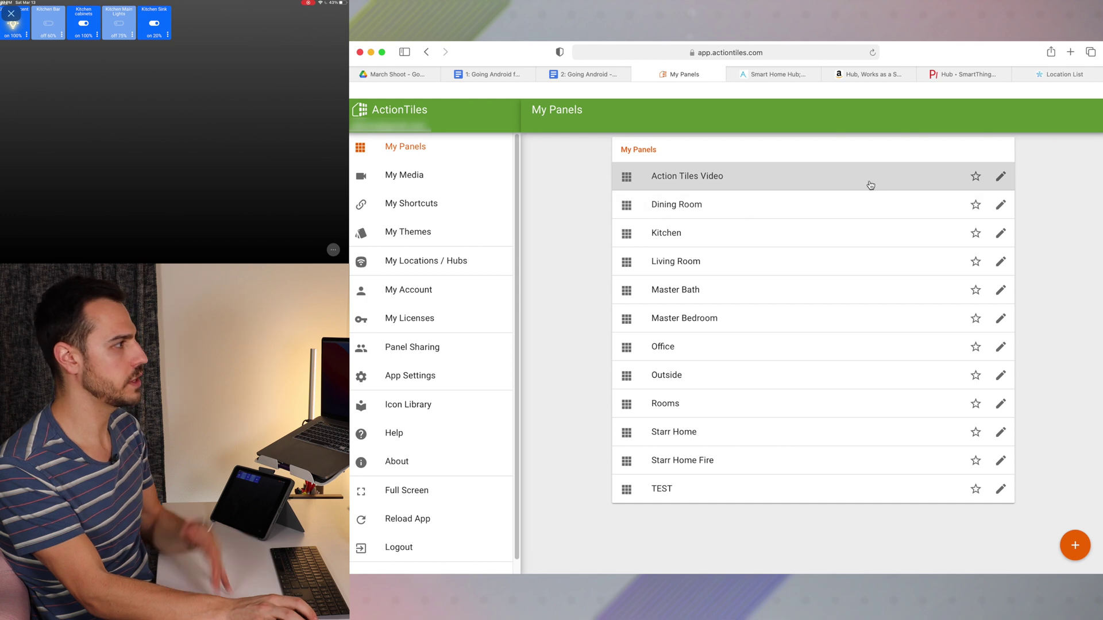
Open Action Tiles Video and resize the Kitchen Accent tile to width 2, height 1
left_click(870, 182)
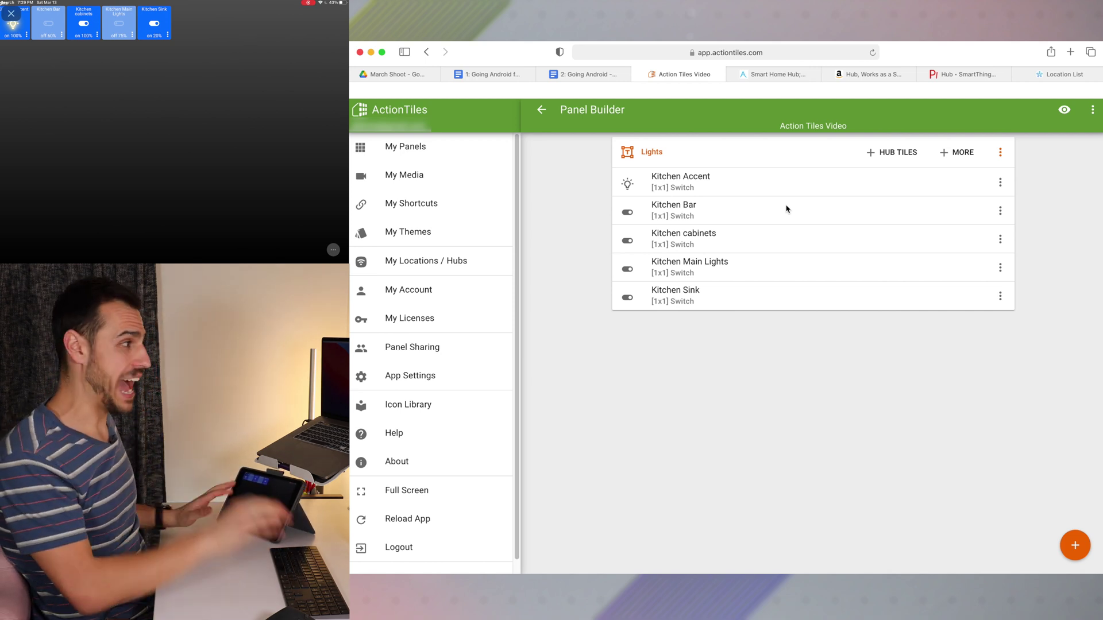
left_click(999, 182)
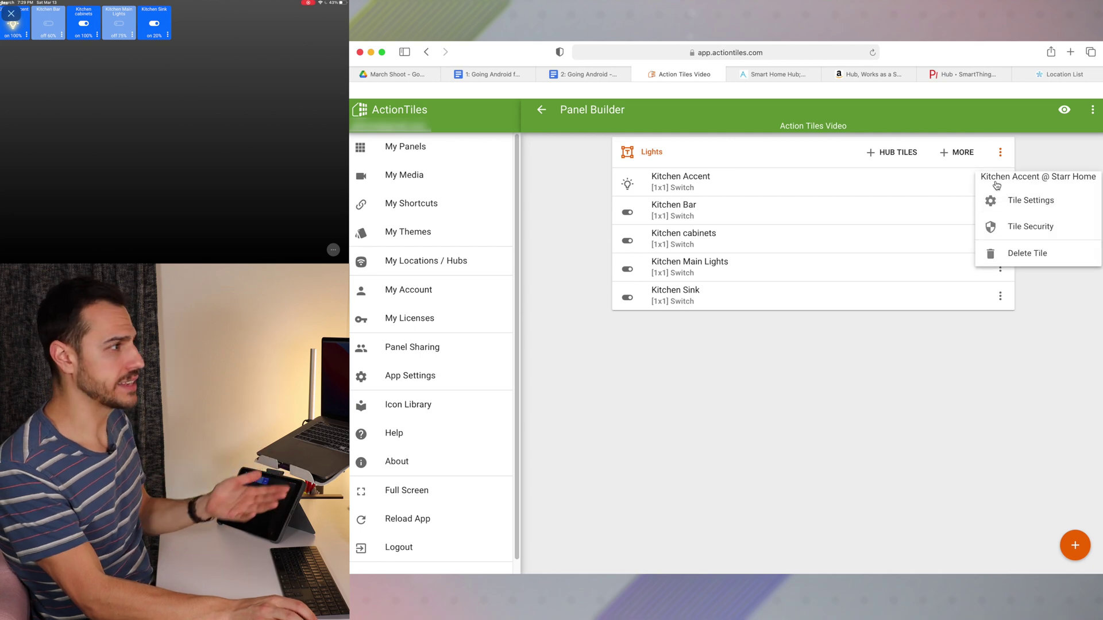
left_click(1032, 201)
scroll(700, 329, "down", 1)
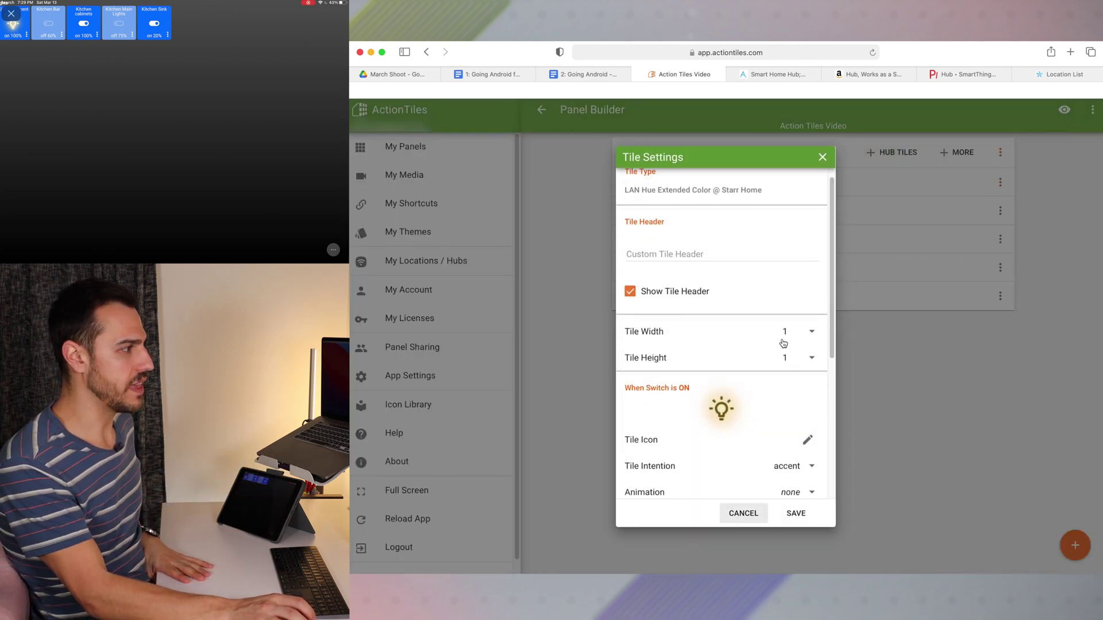
left_click(805, 358)
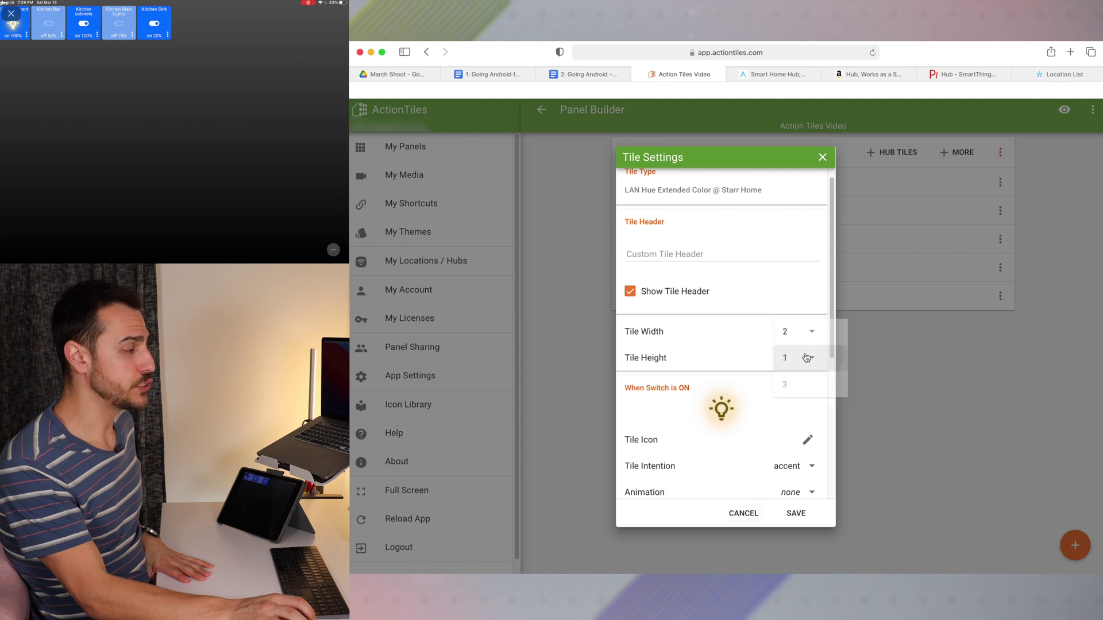
left_click(808, 361)
left_click(808, 385)
scroll(807, 393, "down", 5)
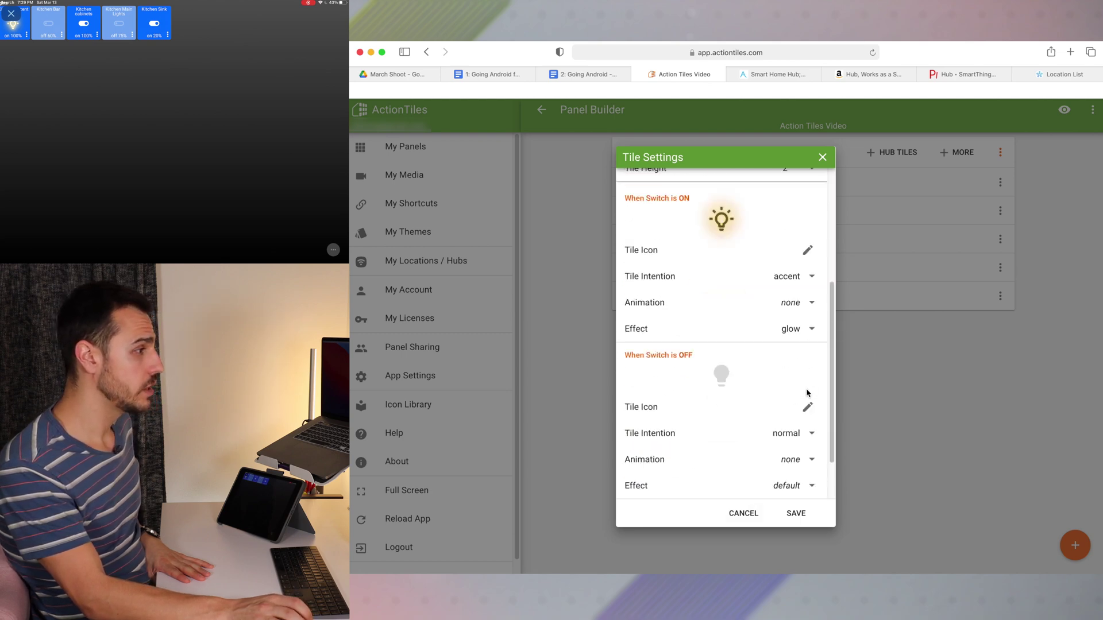
left_click(796, 513)
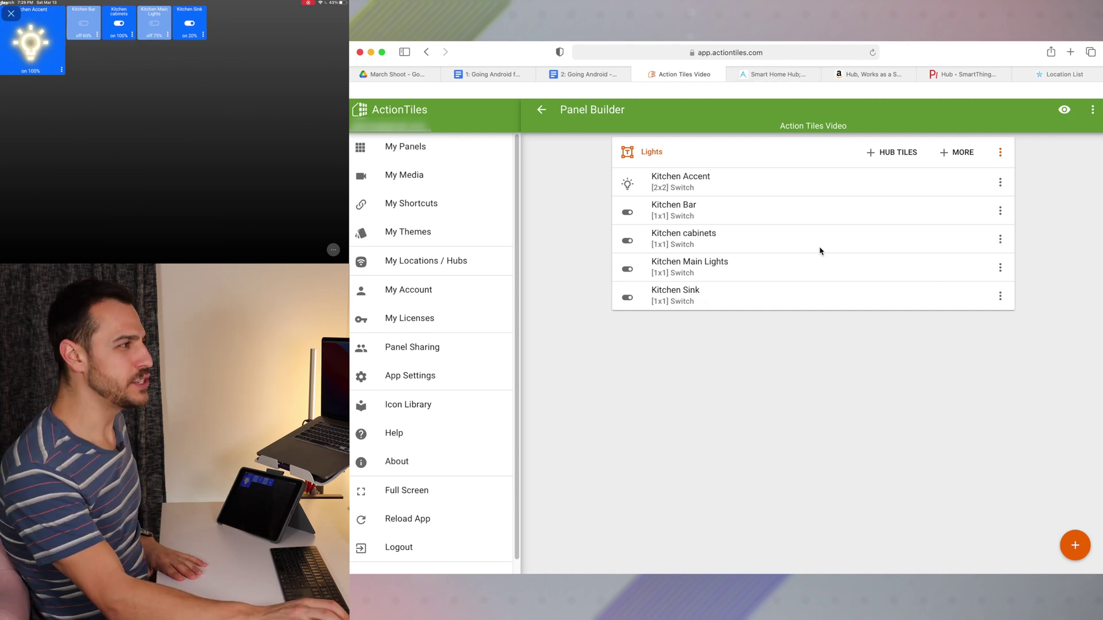
left_click(1000, 182)
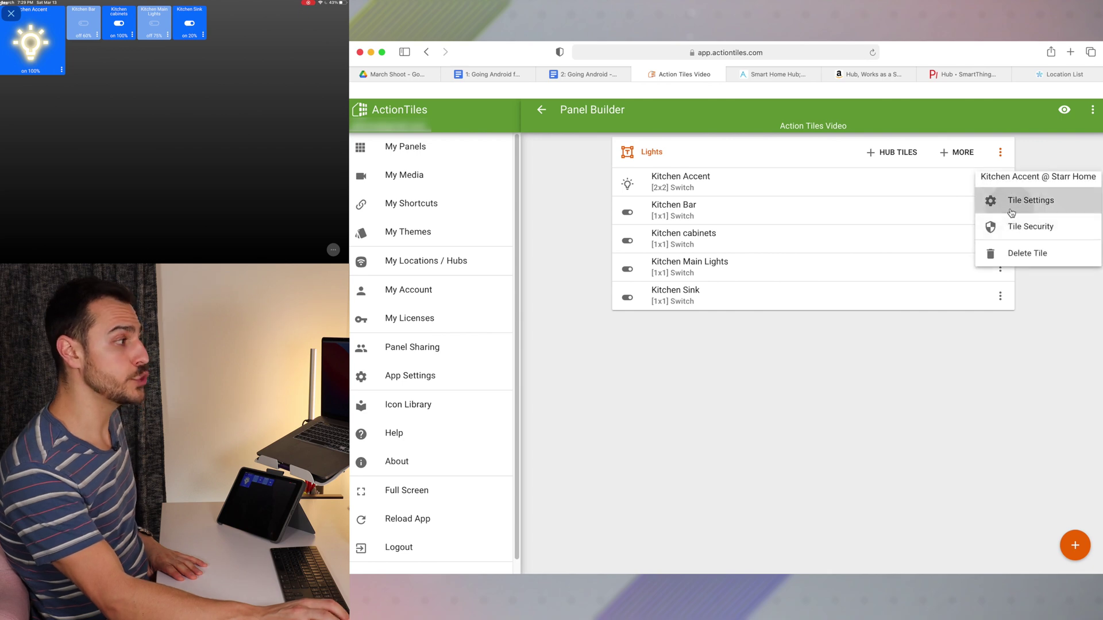
left_click(1011, 200)
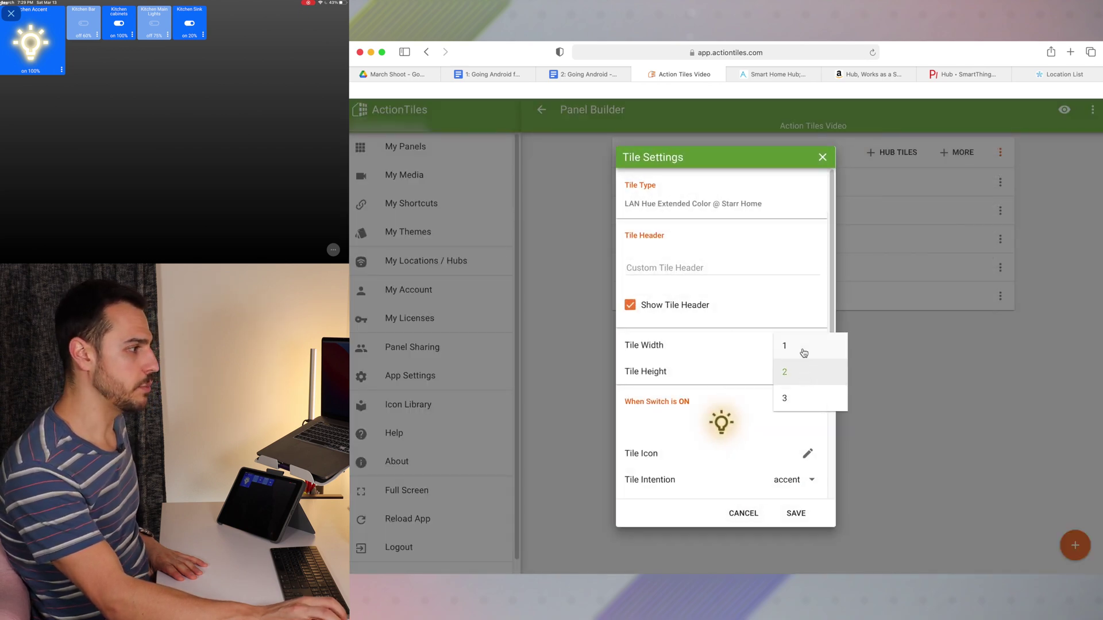
left_click(800, 351)
left_click(796, 513)
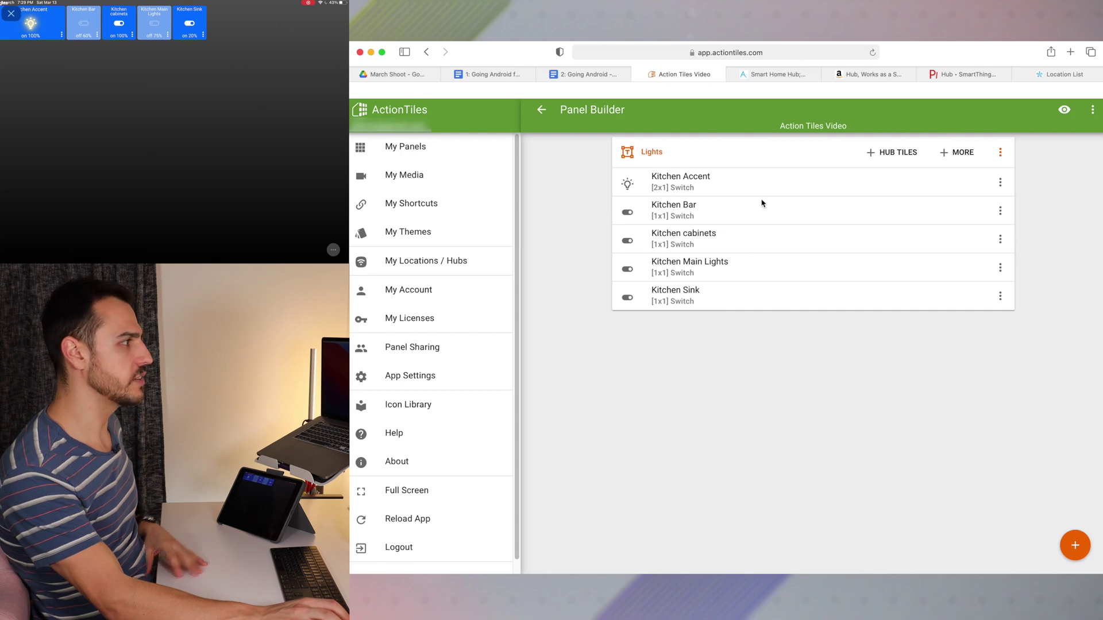
Save the Kitchen Bar tile at the 2x1 size
left_click(1006, 213)
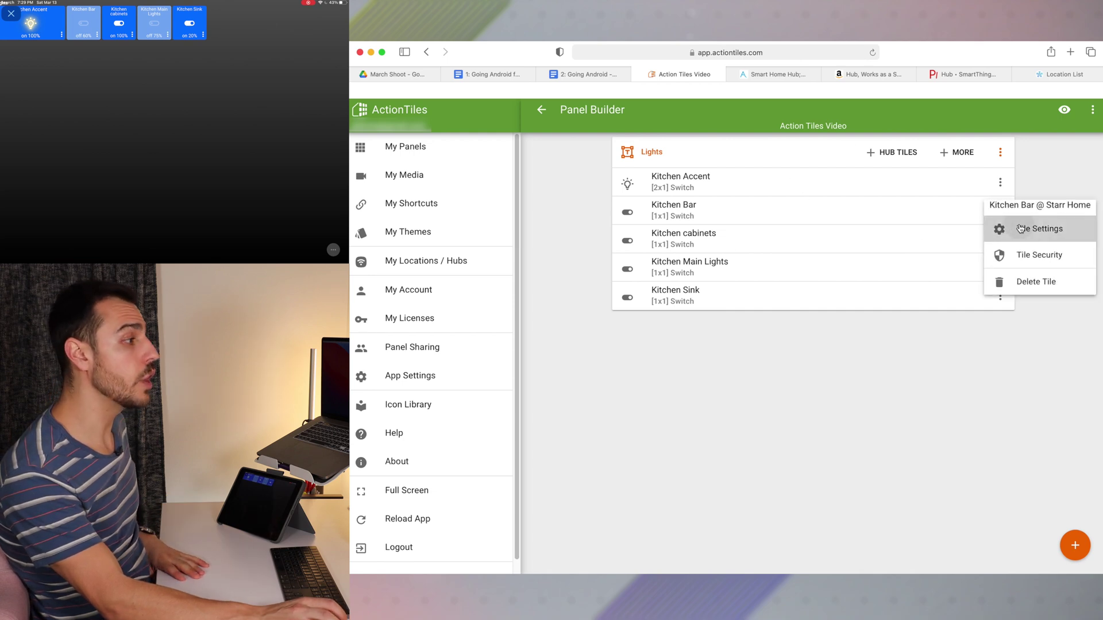
left_click(1020, 229)
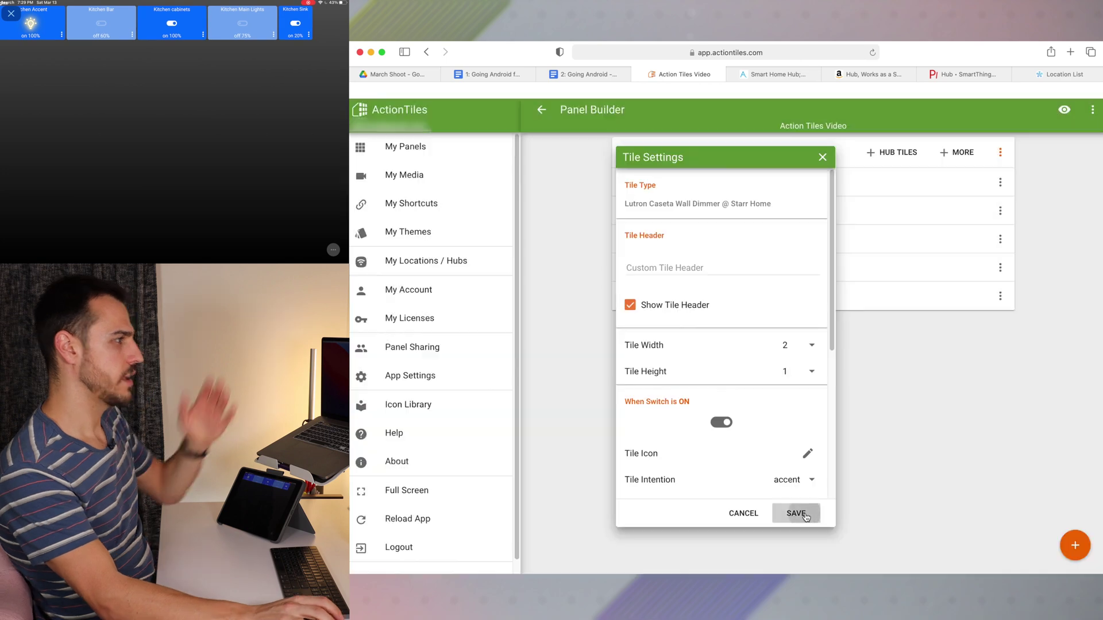
left_click(796, 513)
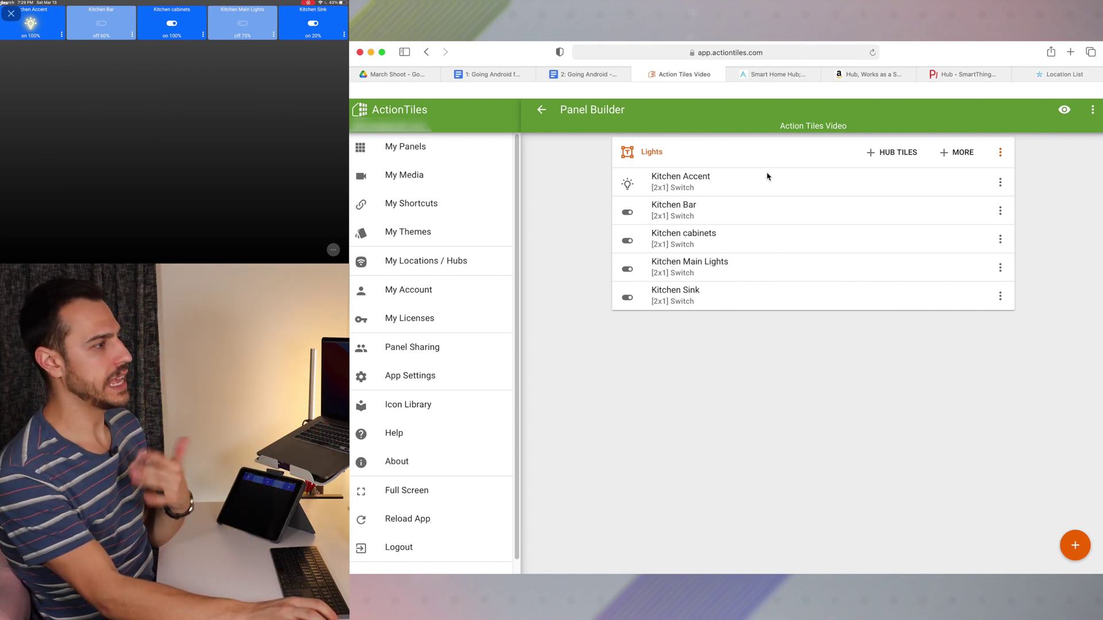
Create a new tileset titled Security on the panel
left_click(1075, 545)
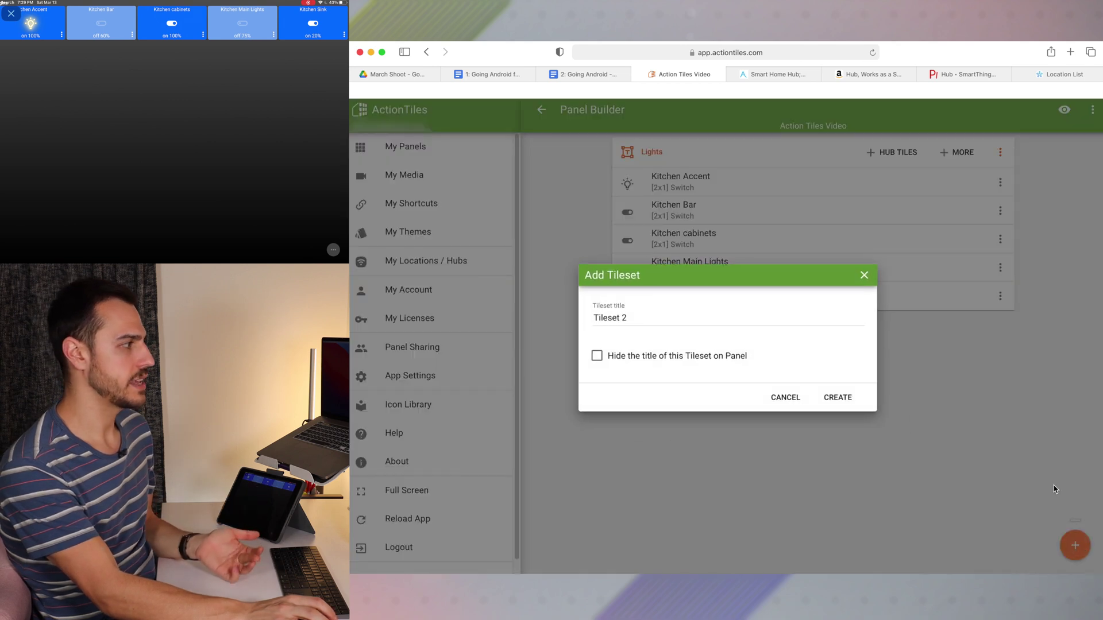
triple_click(639, 320)
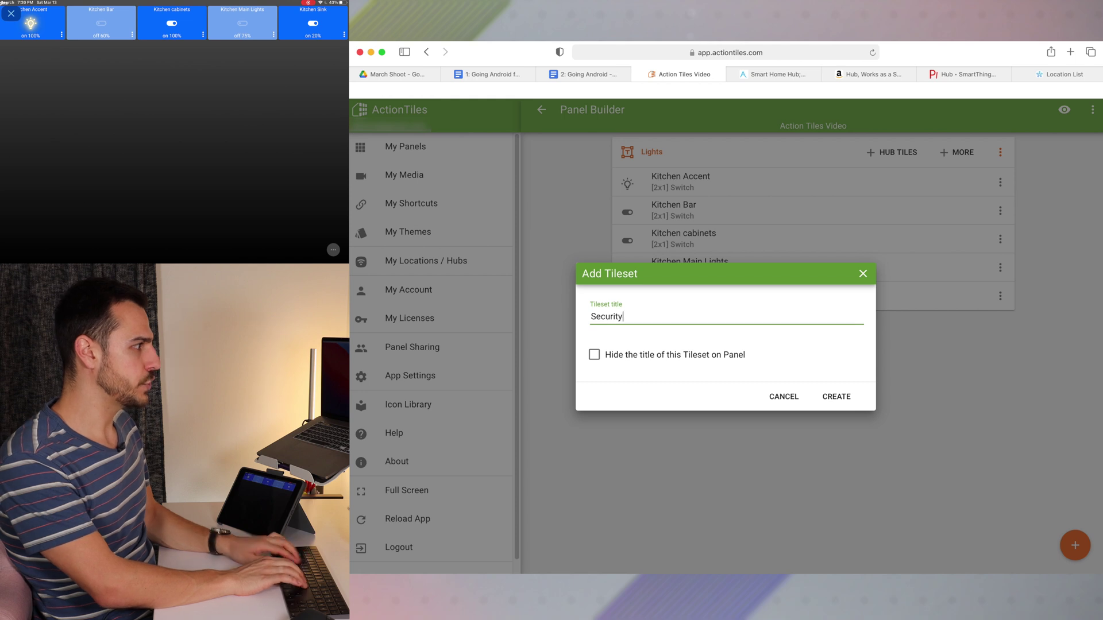
left_click(850, 405)
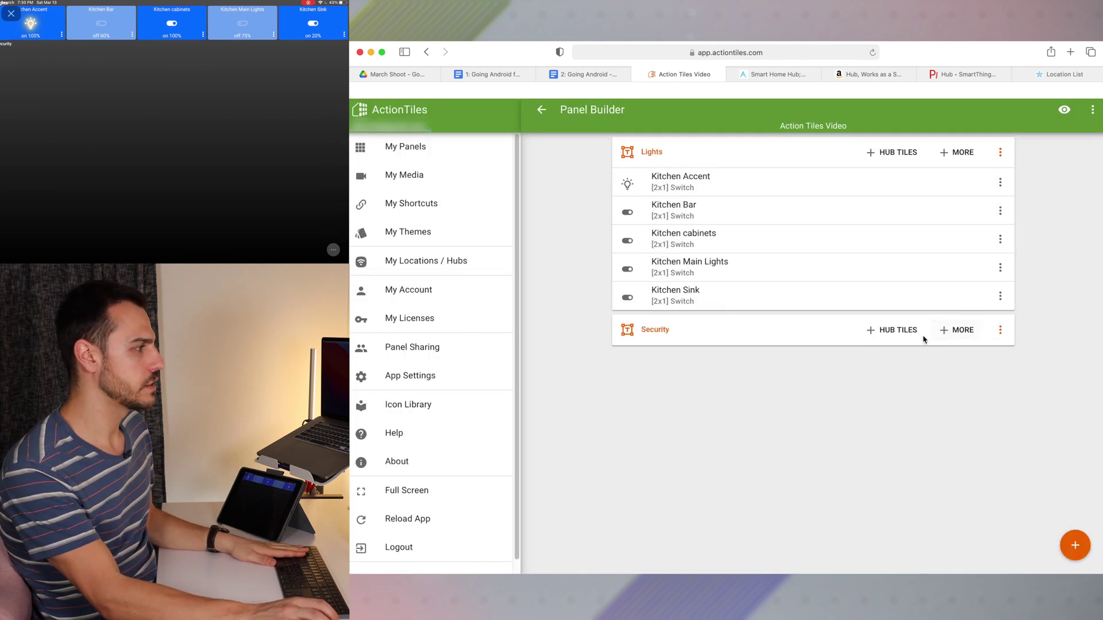
From Starr Home's hub devices, tick the Front Door and Kitchen Door contact sensors
left_click(919, 337)
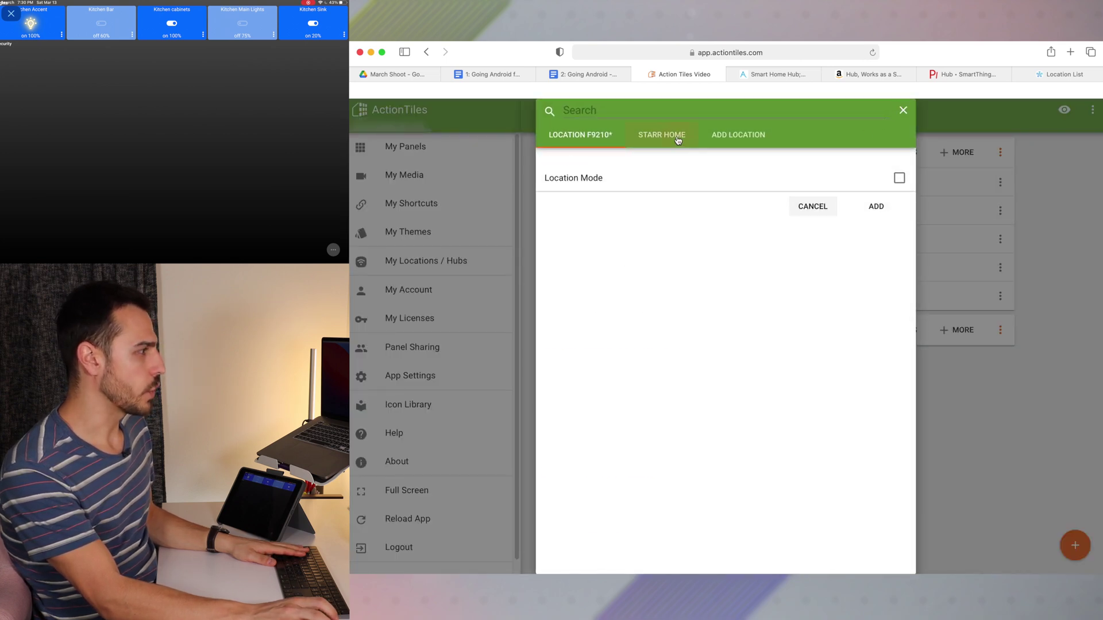
left_click(678, 140)
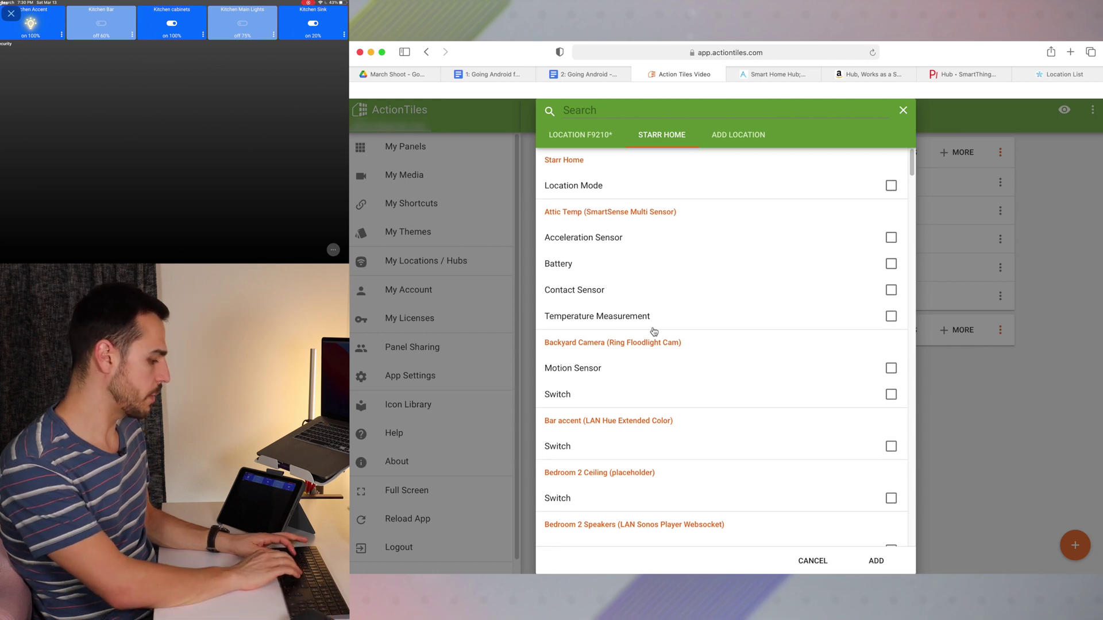
key("super+f")
type("sensor")
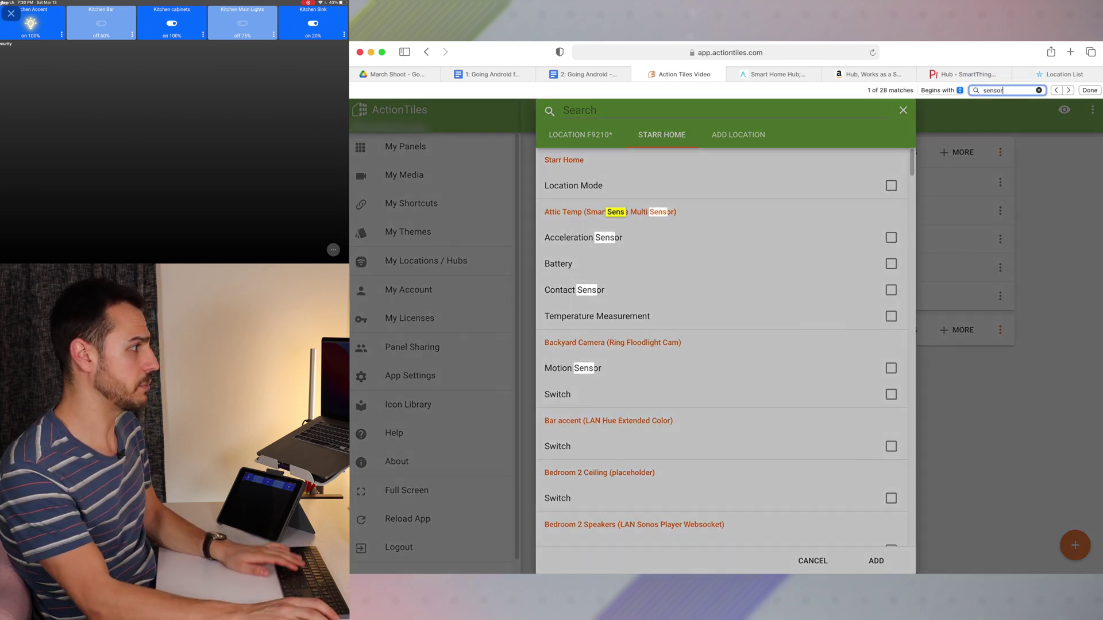
key("Return")
key("Return")
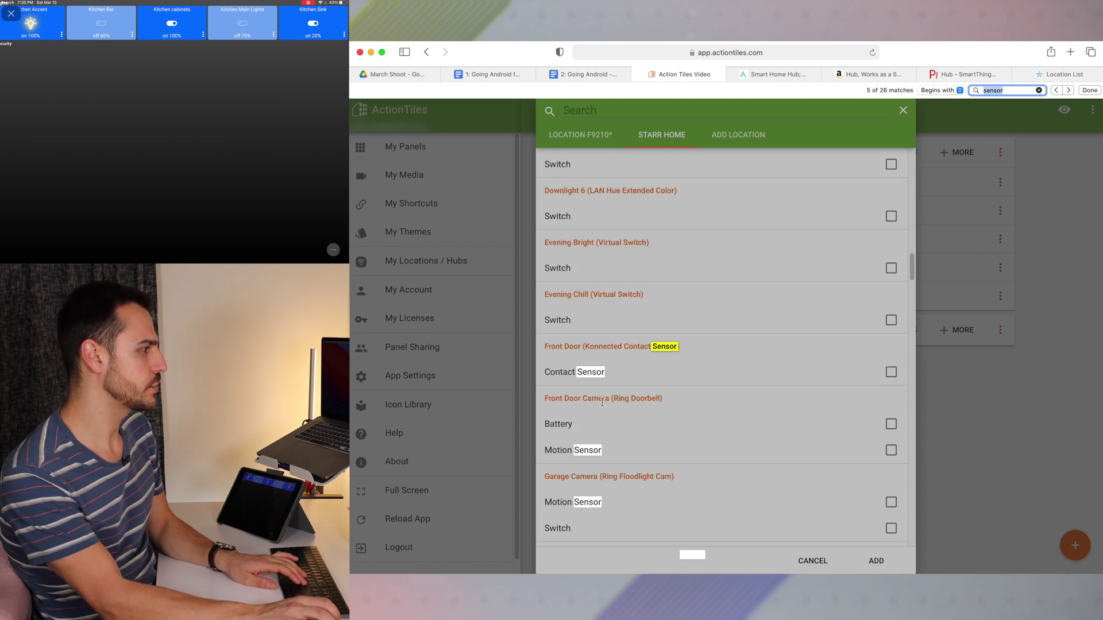
left_click(891, 373)
key("super+f")
key("Return")
key("Return")
key("Return")
key("Return")
key("Return")
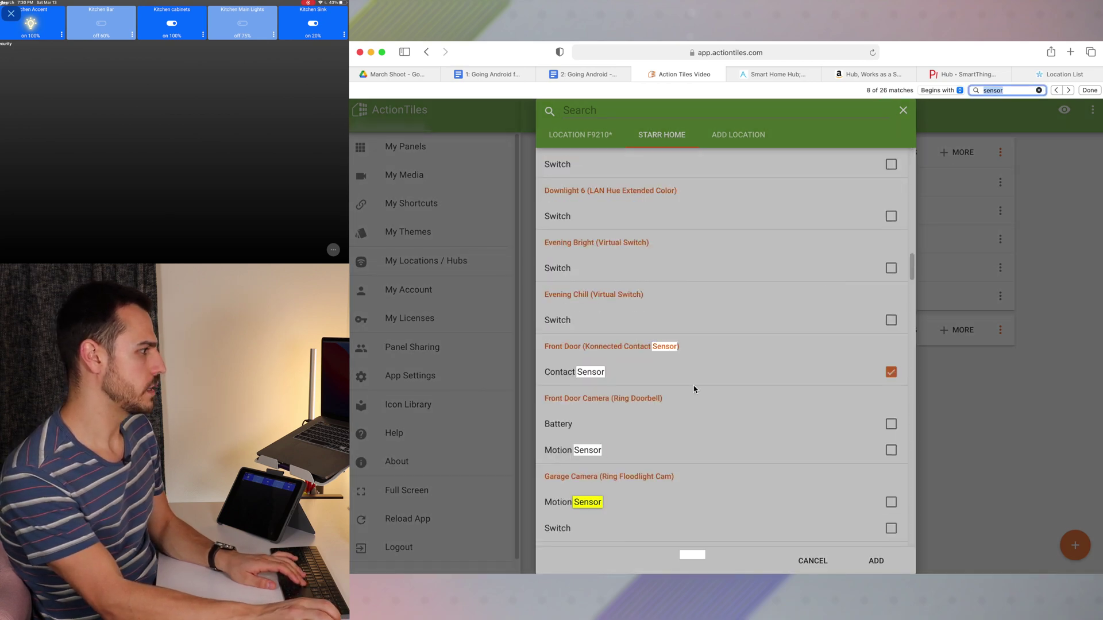
key("Return")
left_click(890, 371)
Tick the Master Slider contact sensor and add all checked sensors to Security
scroll(700, 361, "up", 3)
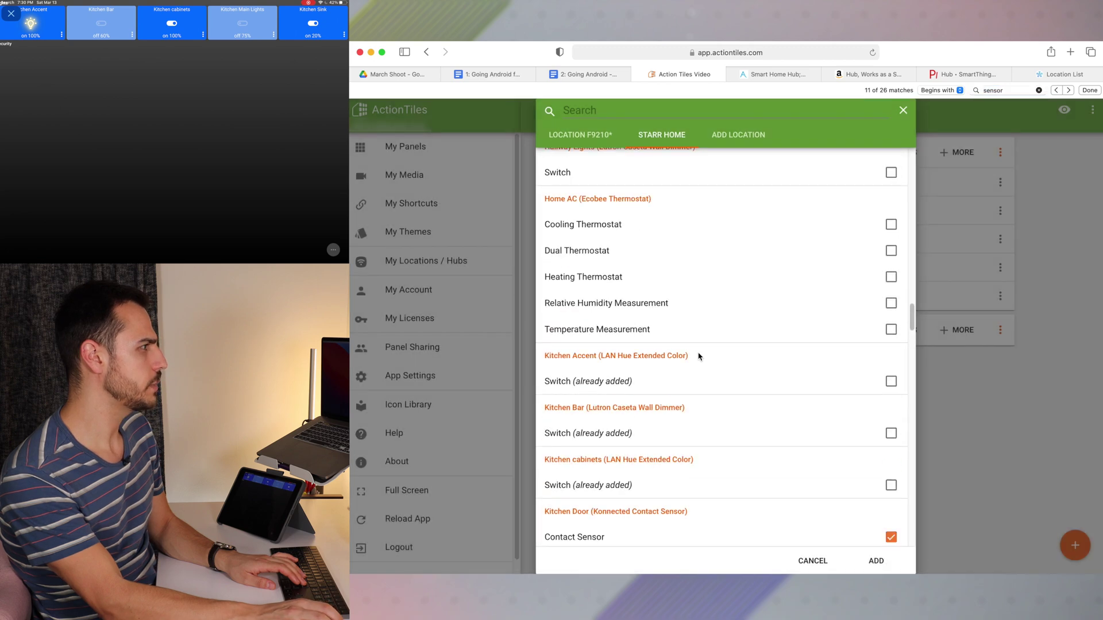
scroll(699, 361, "down", 5)
scroll(699, 361, "down", 10)
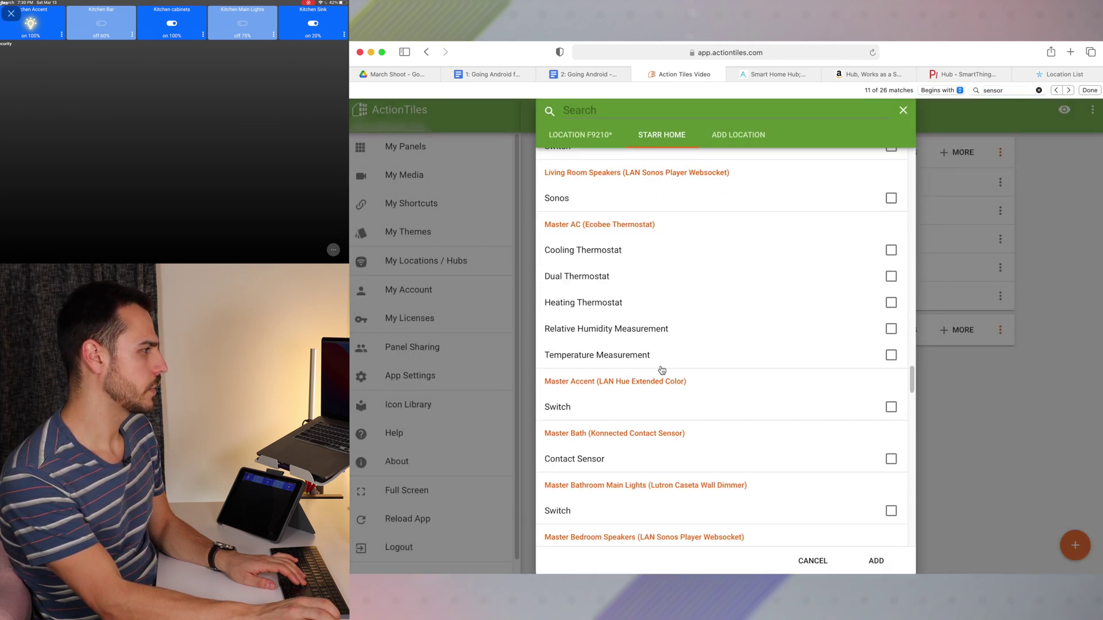
scroll(586, 428, "down", 8)
left_click(823, 451)
scroll(805, 436, "down", 8)
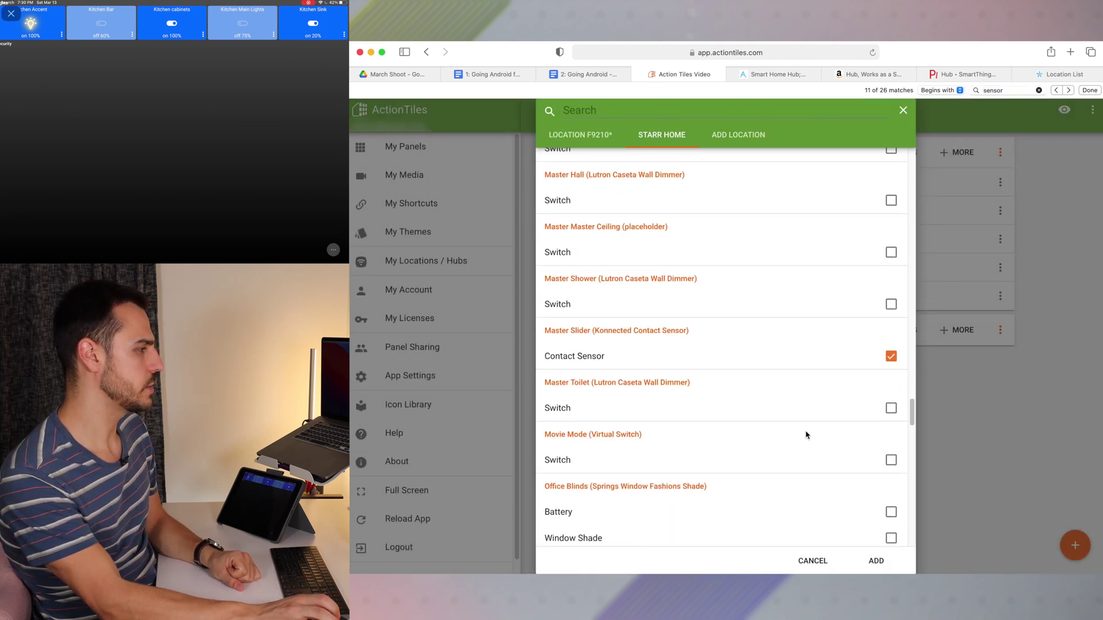
scroll(793, 429, "down", 10)
scroll(670, 405, "up", 10)
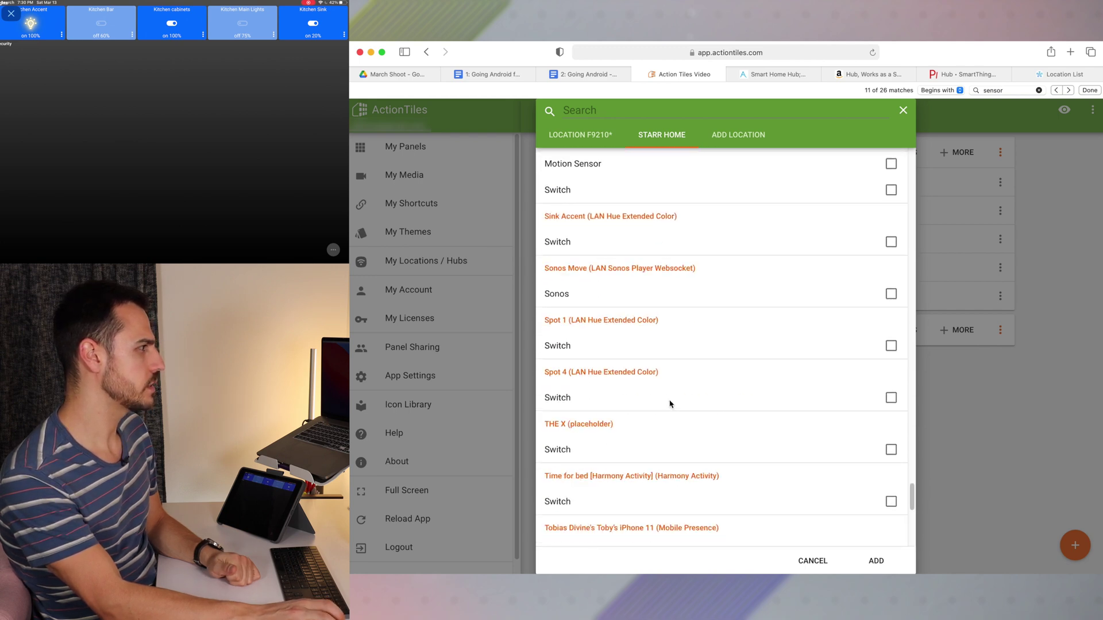
scroll(667, 407, "up", 15)
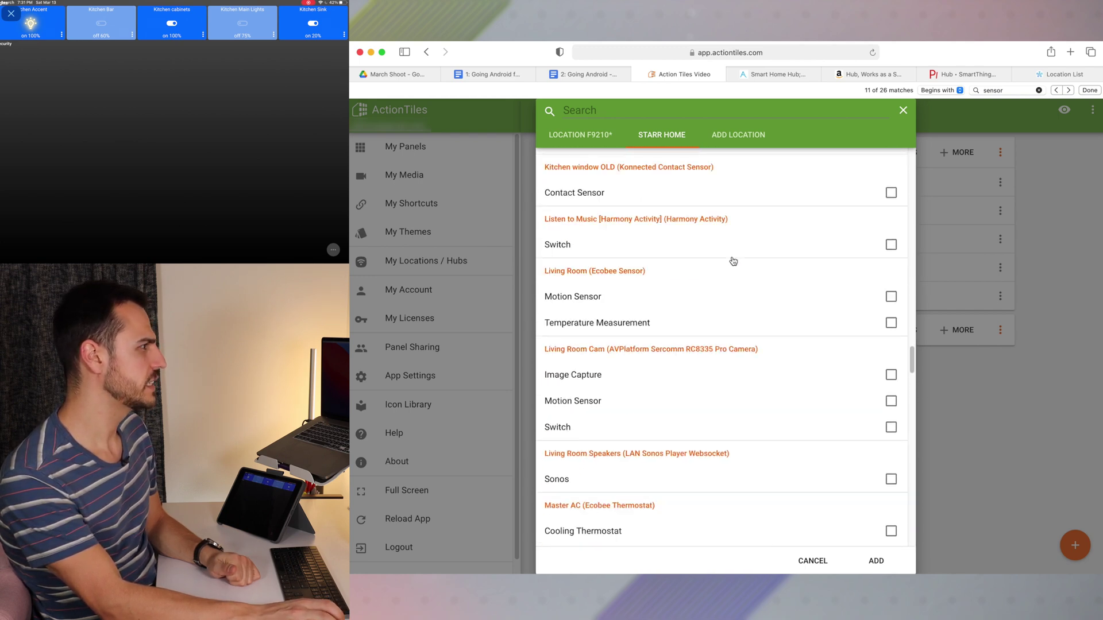
scroll(648, 459, "down", 4)
left_click(876, 561)
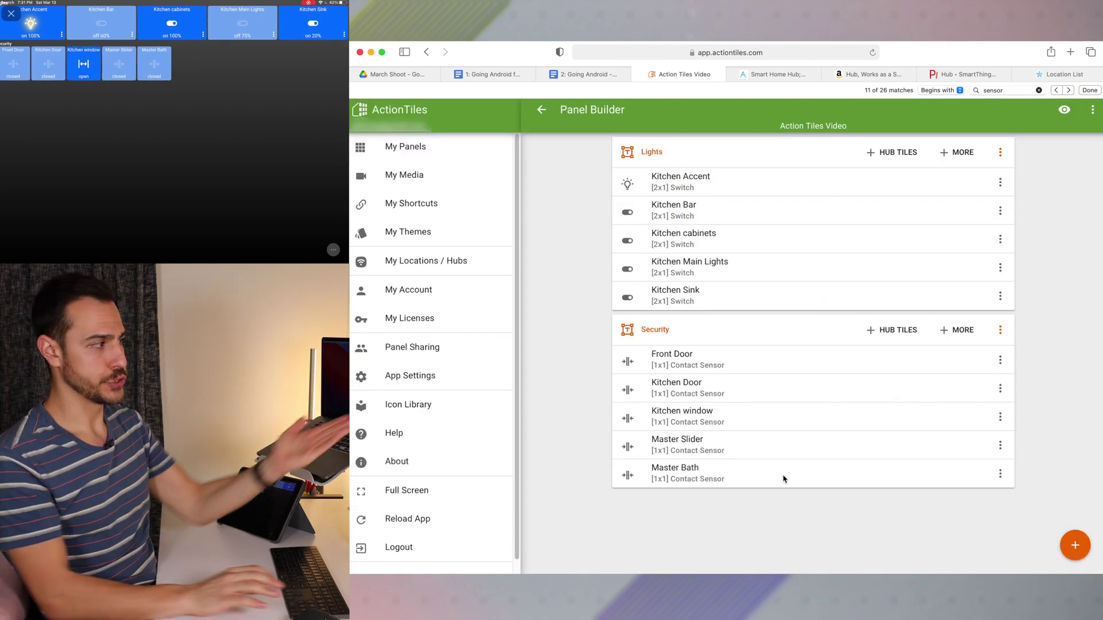
Set the OPEN tile intention to warn on the Front Door and Kitchen Door tiles
left_click(999, 362)
left_click(1074, 380)
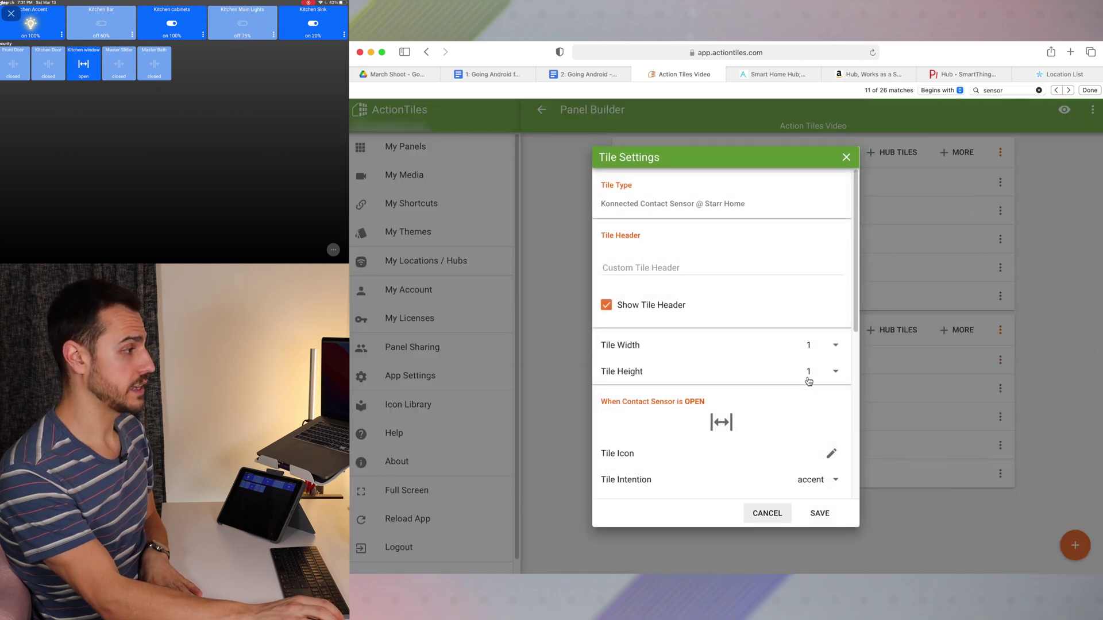
scroll(804, 403, "down", 3)
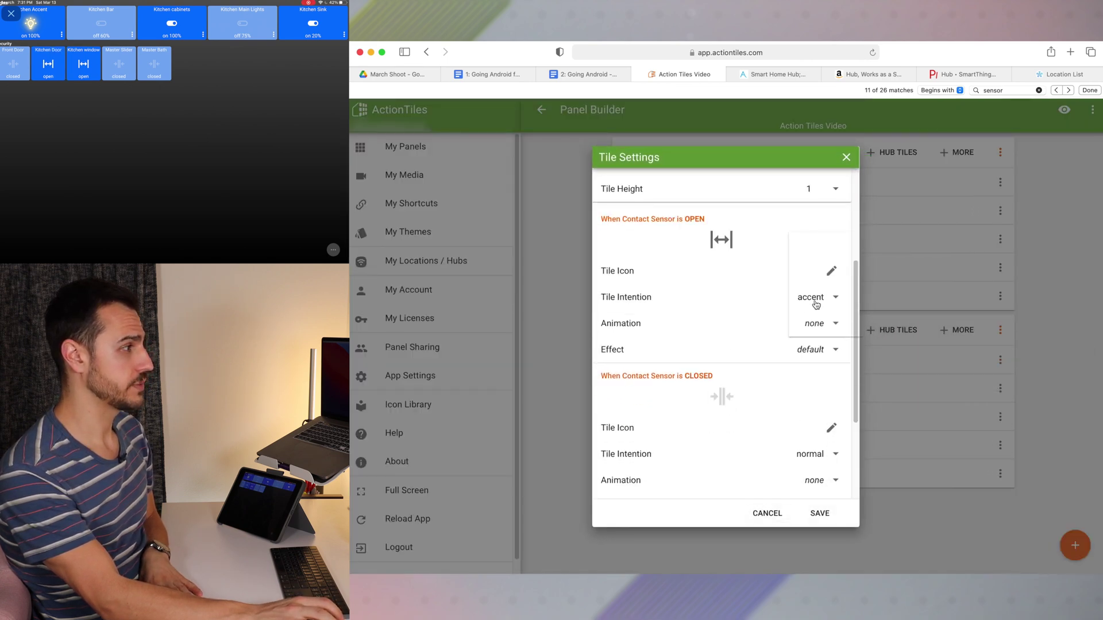
left_click(829, 323)
left_click(822, 511)
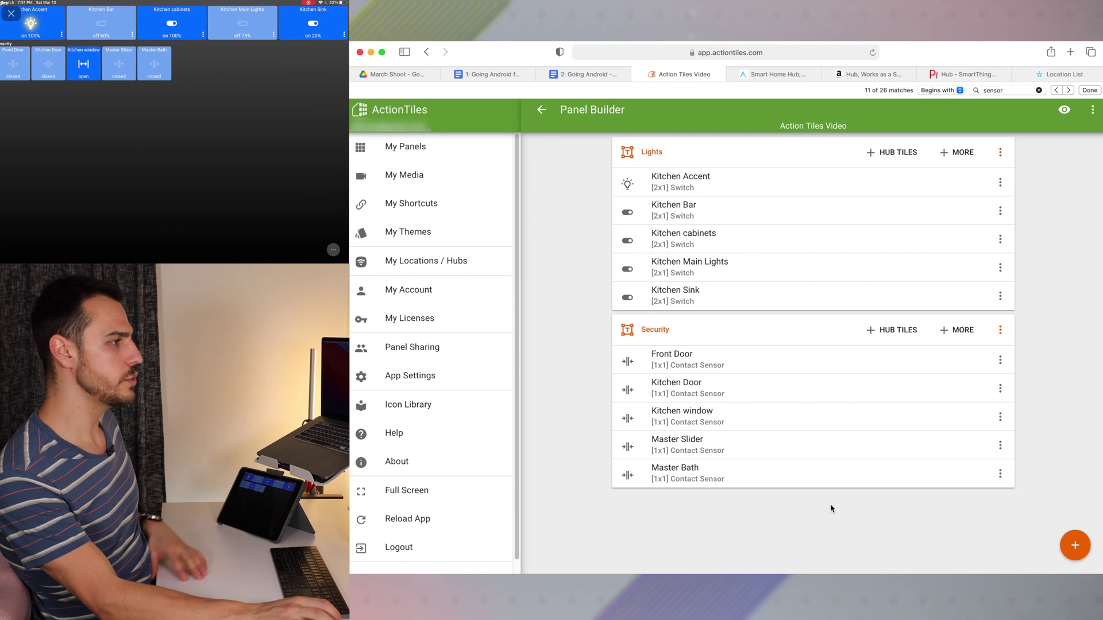
left_click(1000, 389)
left_click(1006, 407)
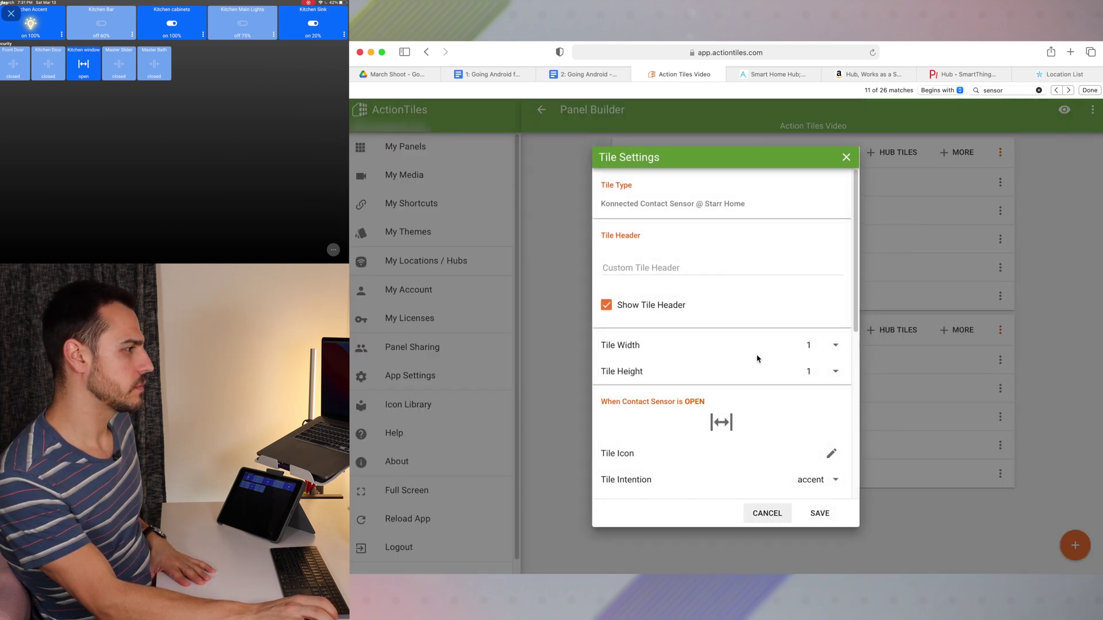
scroll(833, 463, "down", 1)
left_click(827, 458)
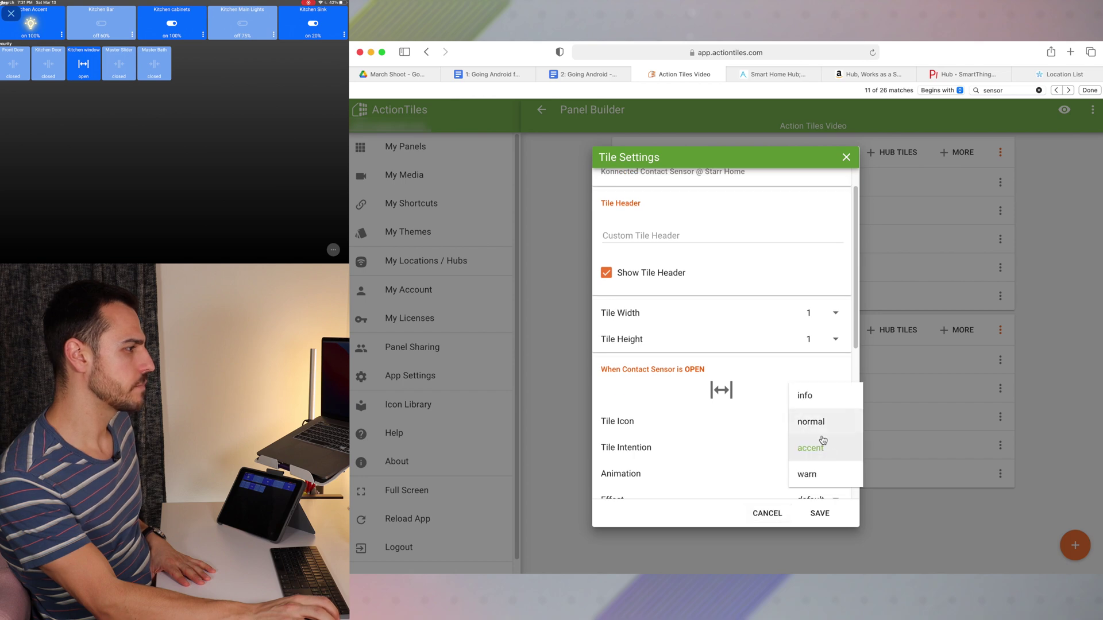
left_click(807, 474)
left_click(820, 513)
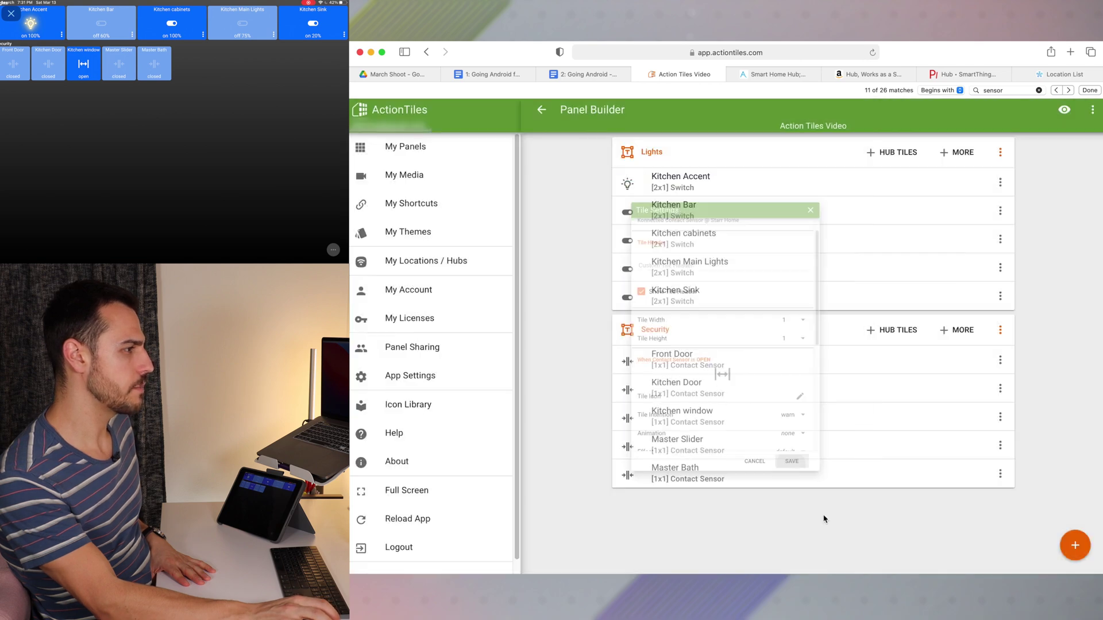
Set the OPEN intention to warn on Master Slider and Master Bath, keeping animation none
left_click(1000, 442)
left_click(1006, 462)
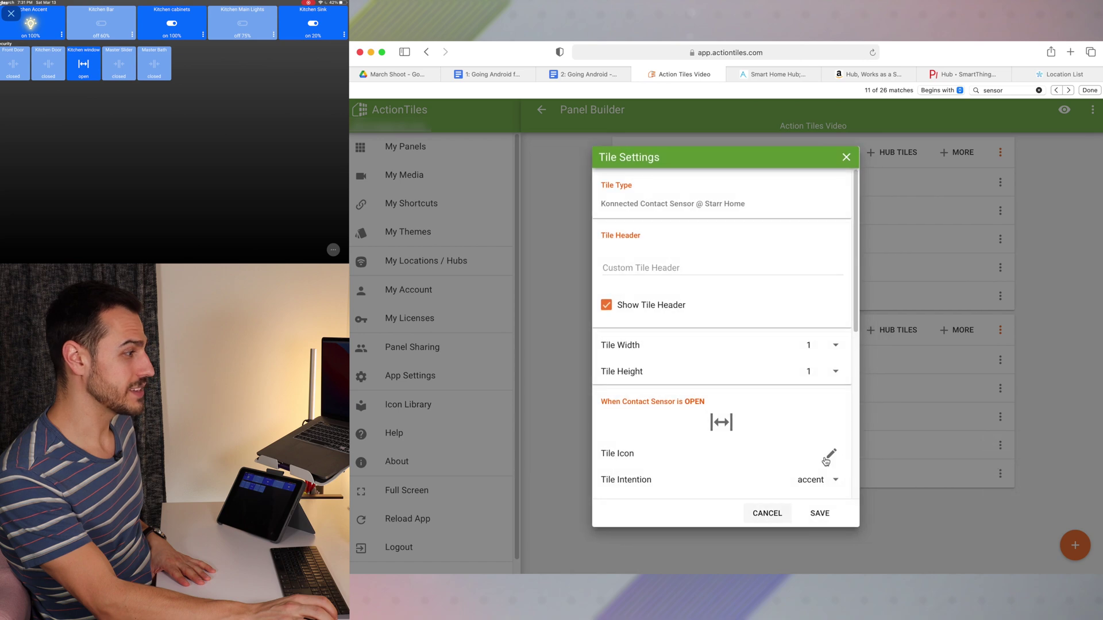
left_click(831, 482)
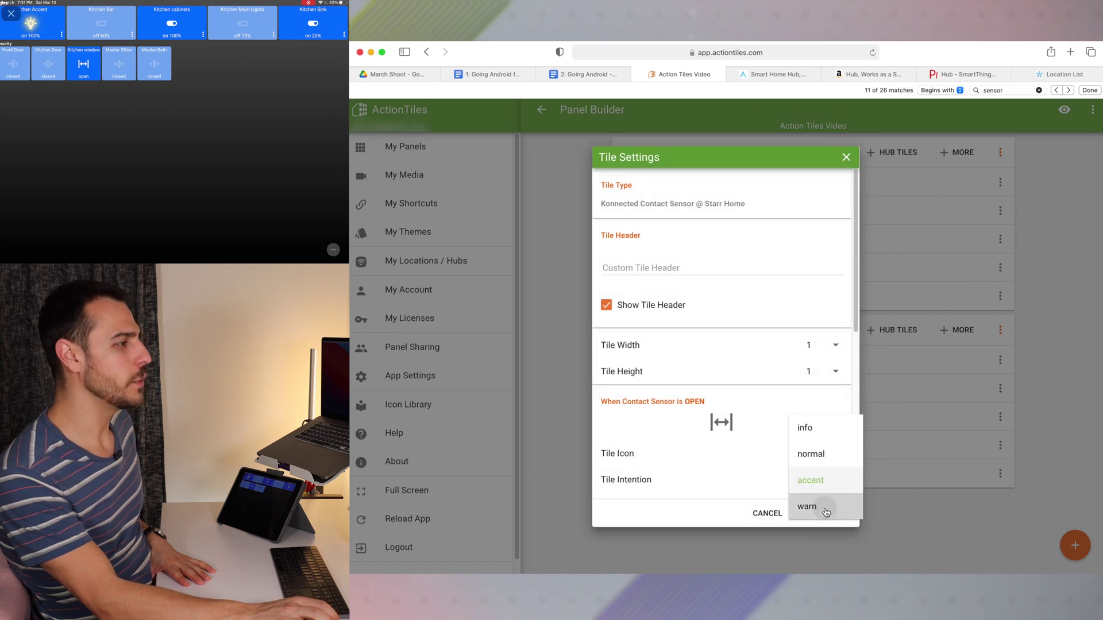
left_click(827, 511)
left_click(821, 512)
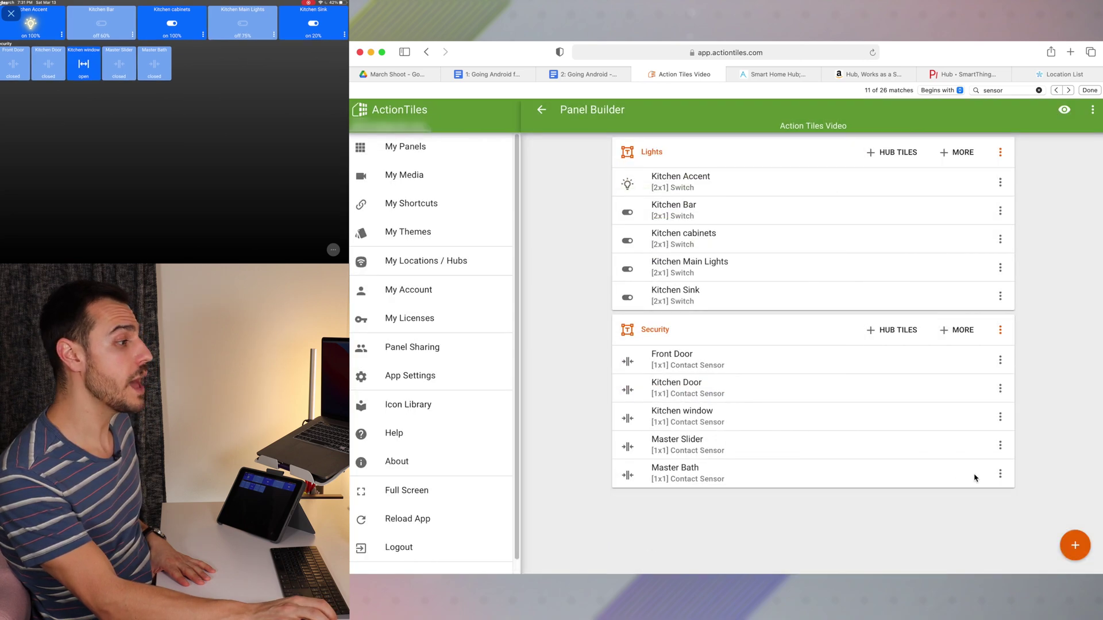
left_click(996, 477)
left_click(1015, 491)
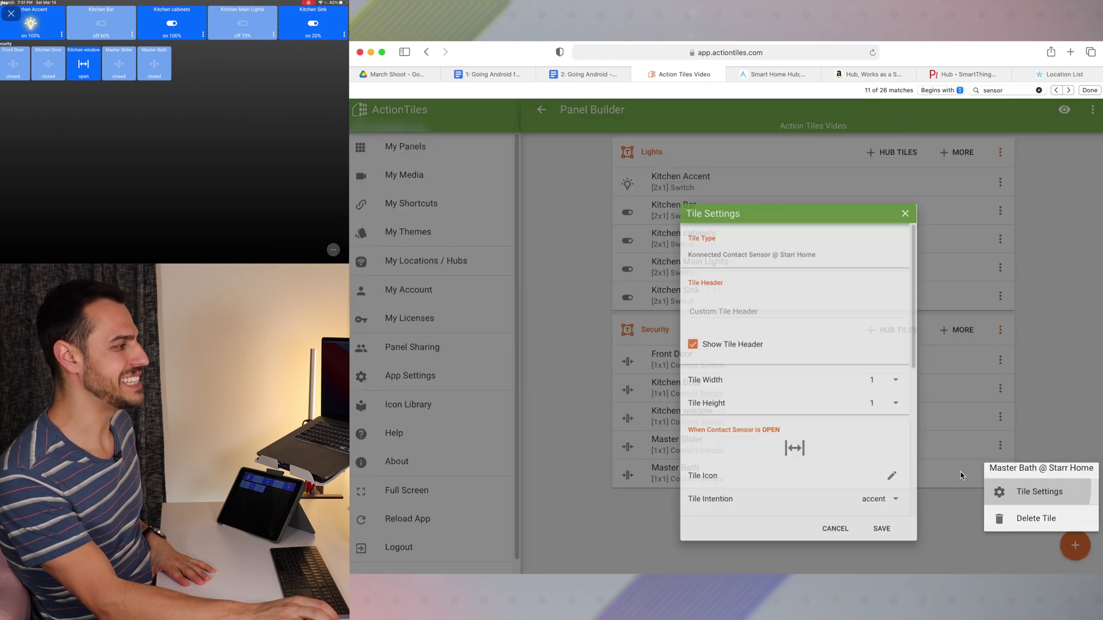
scroll(839, 431, "down", 3)
left_click(829, 422)
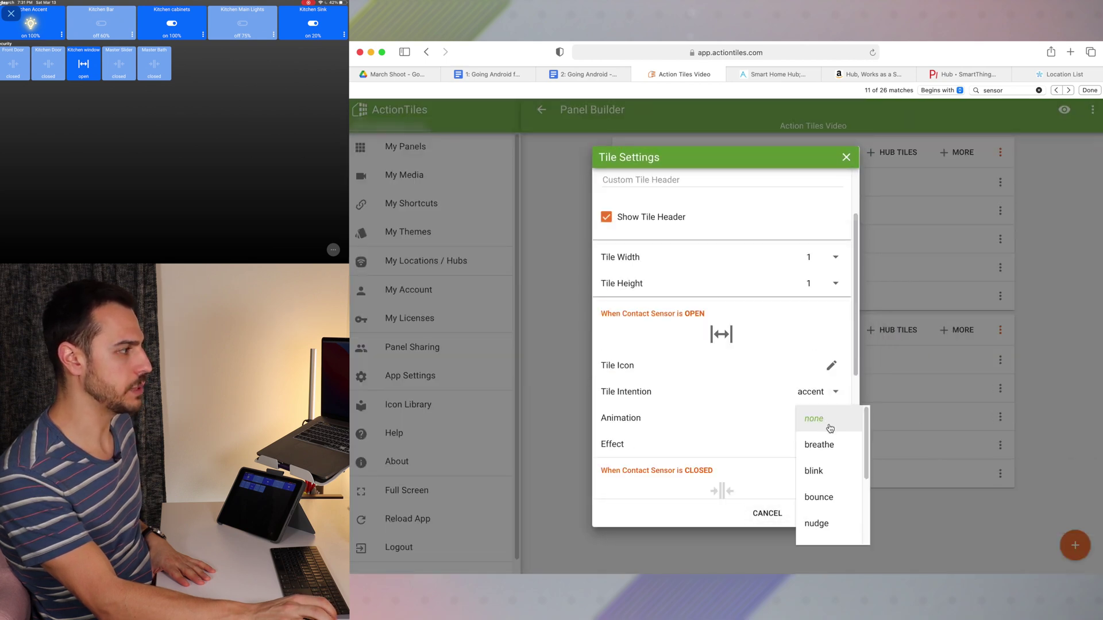
left_click(800, 424)
scroll(815, 411, "down", 6)
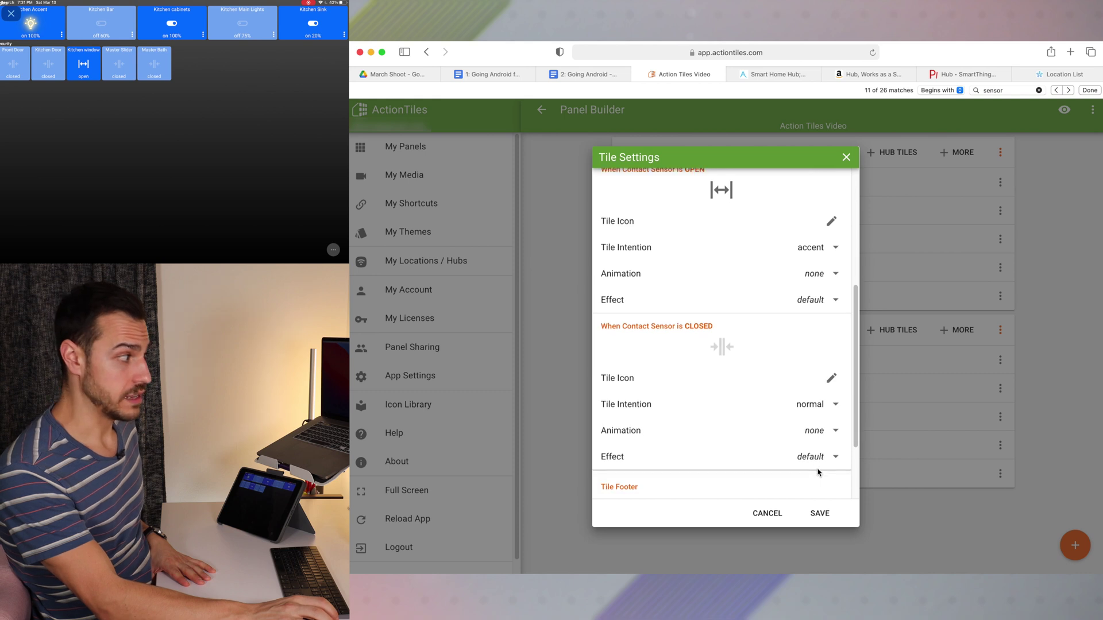
scroll(815, 411, "up", 8)
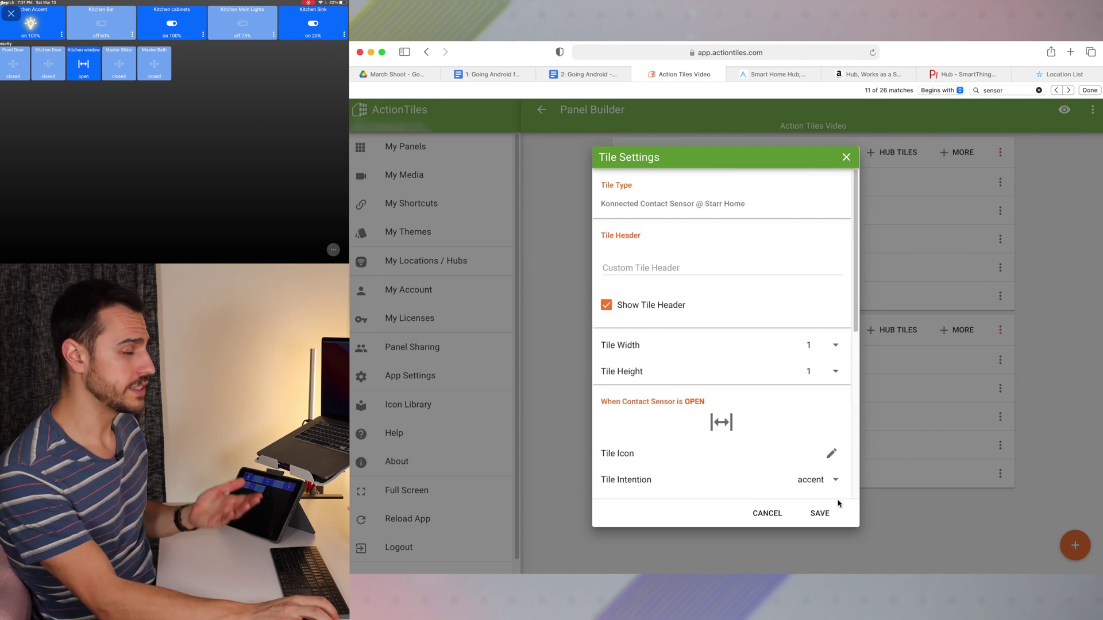
left_click(835, 482)
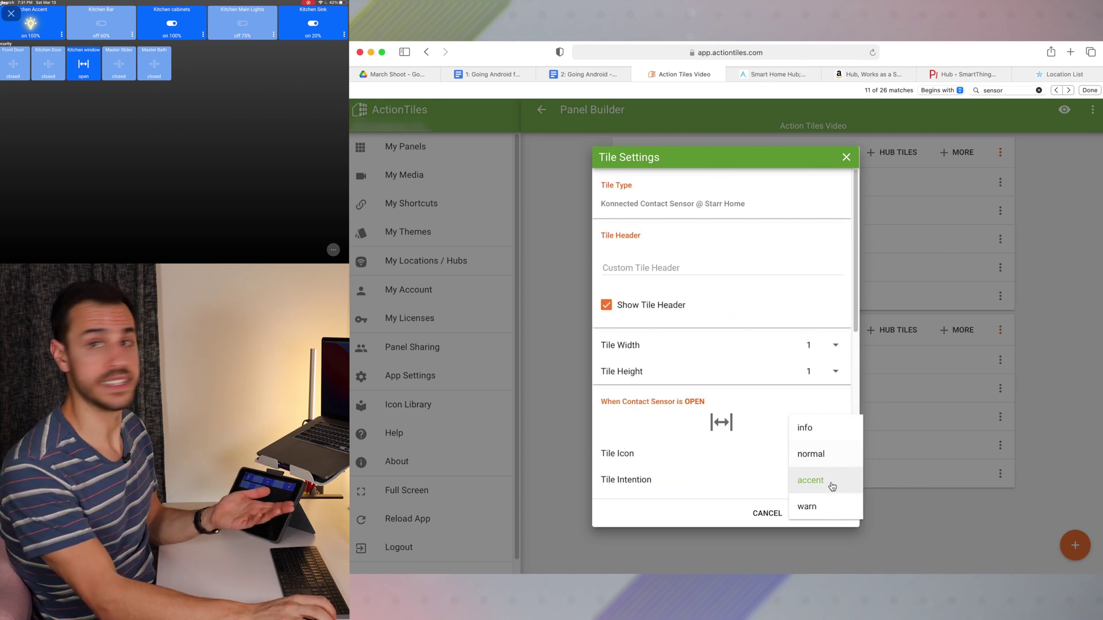
left_click(830, 510)
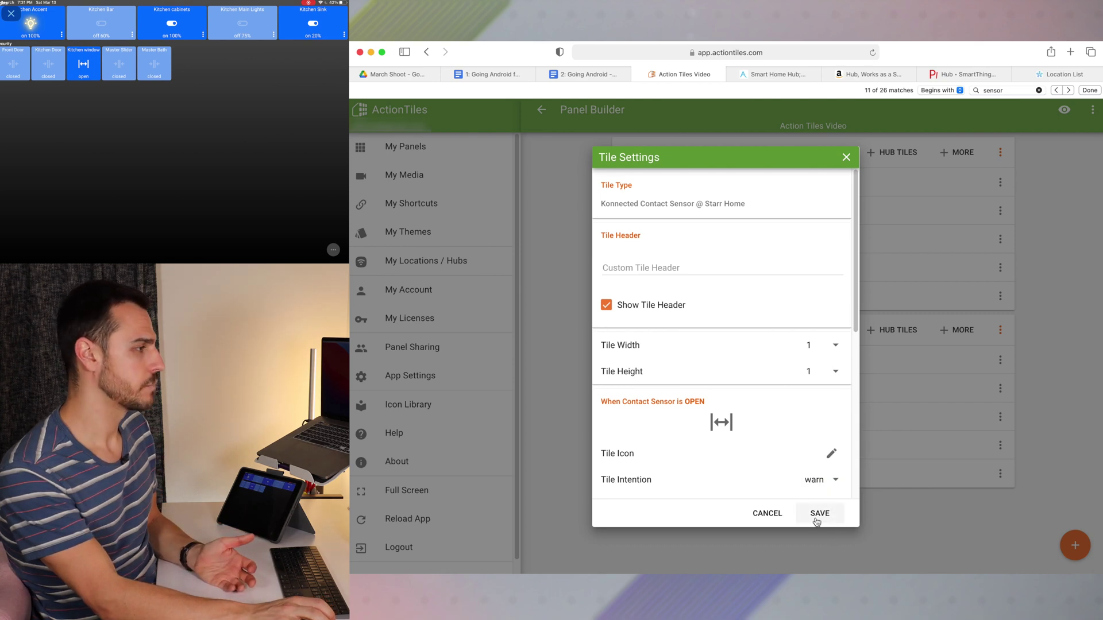
left_click(816, 520)
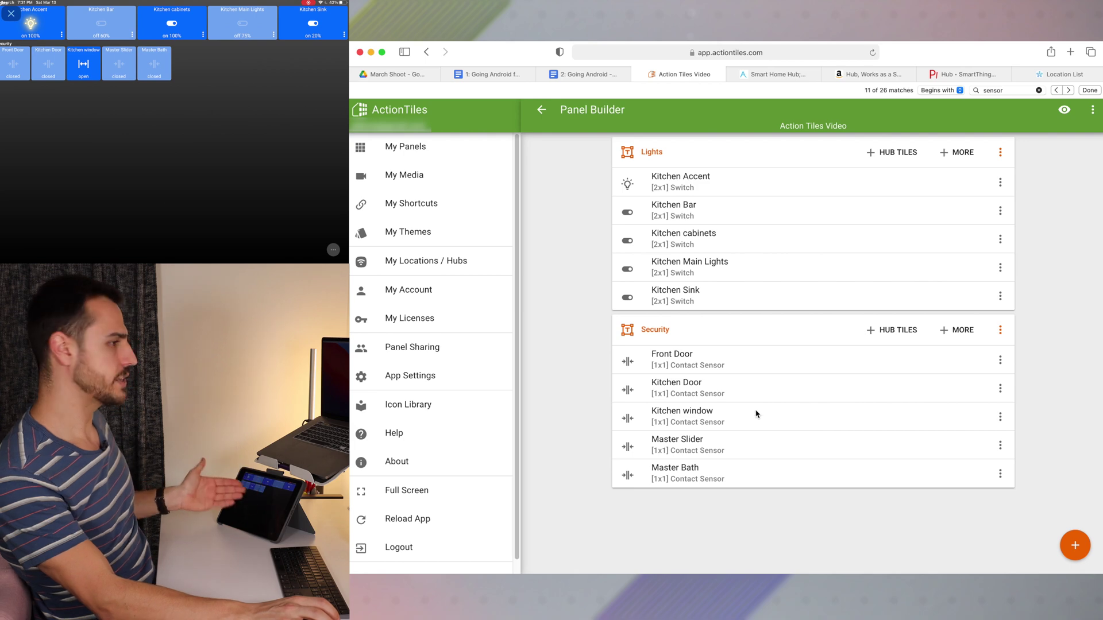
Widen the Front Door tile to 2x1 and revisit the Kitchen Door tile's settings
left_click(999, 360)
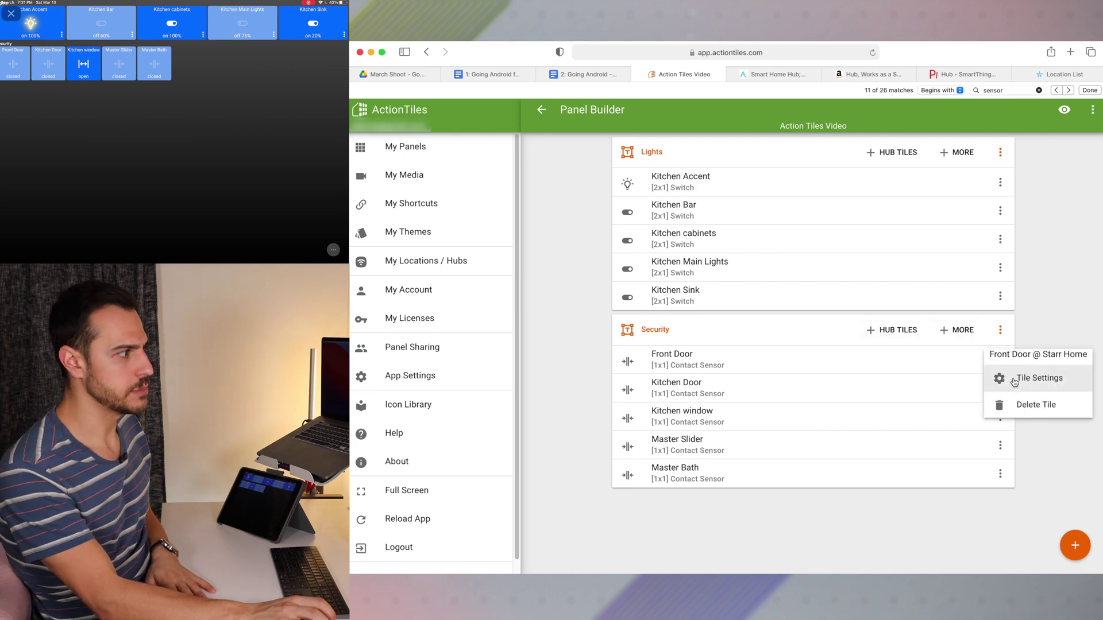
left_click(1013, 380)
left_click(836, 347)
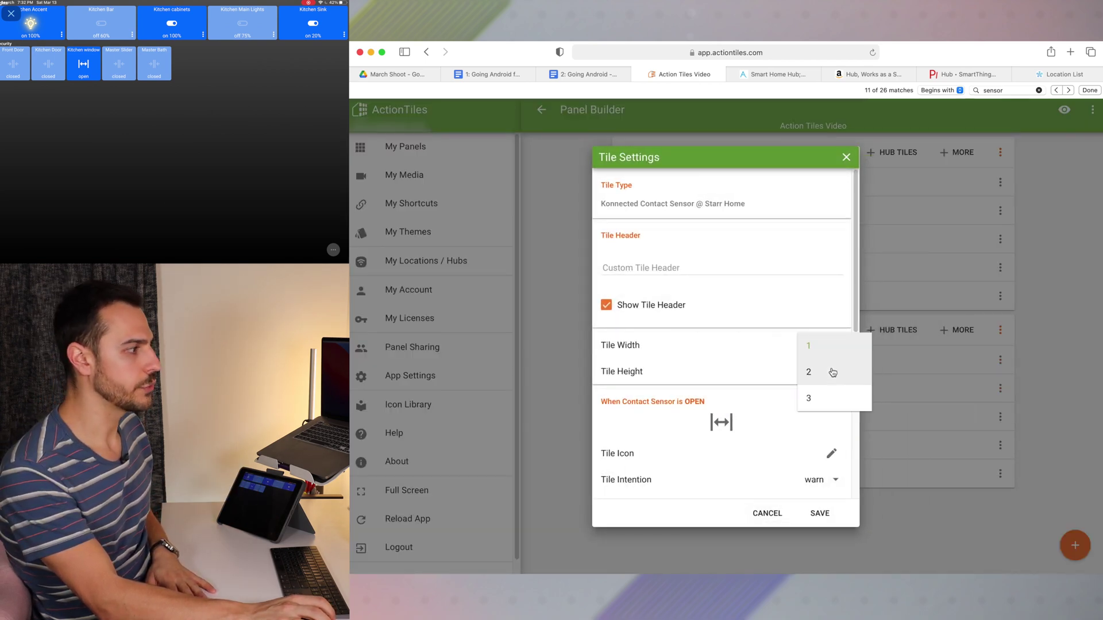
left_click(833, 371)
left_click(823, 513)
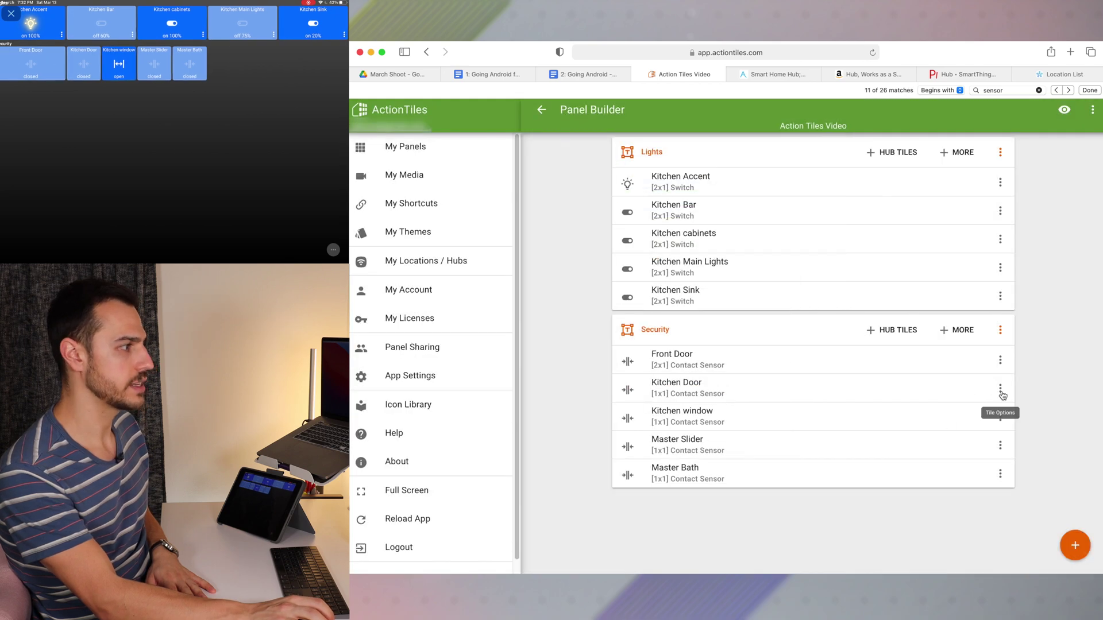
left_click(1000, 388)
left_click(1040, 408)
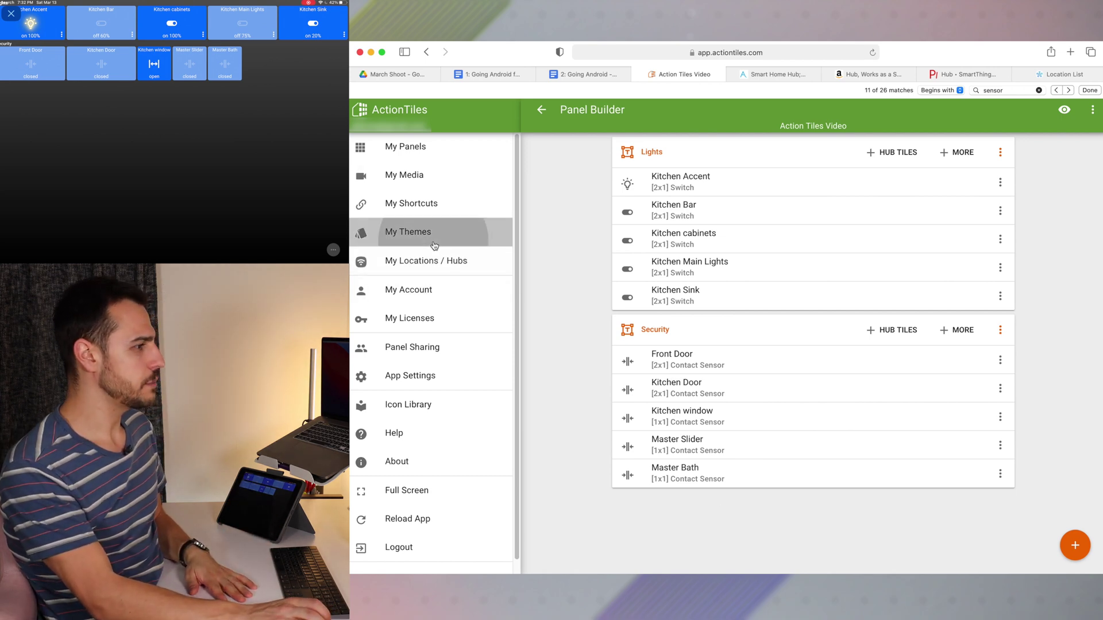
left_click(411, 232)
Create a new theme named 'Action Tiles Video'
left_click(1075, 545)
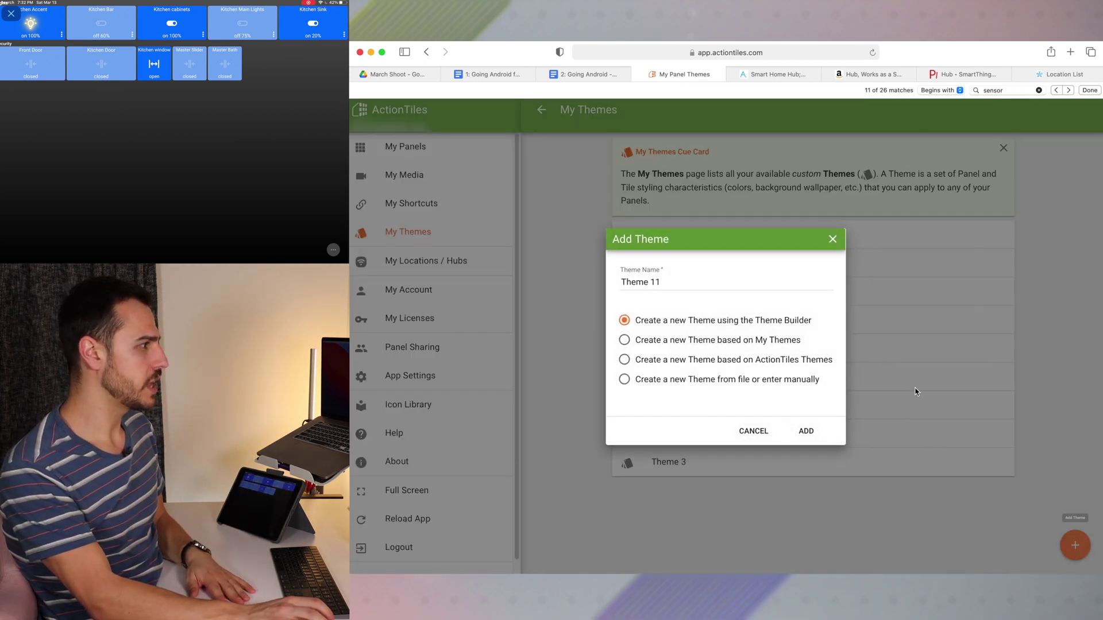
double_click(664, 284)
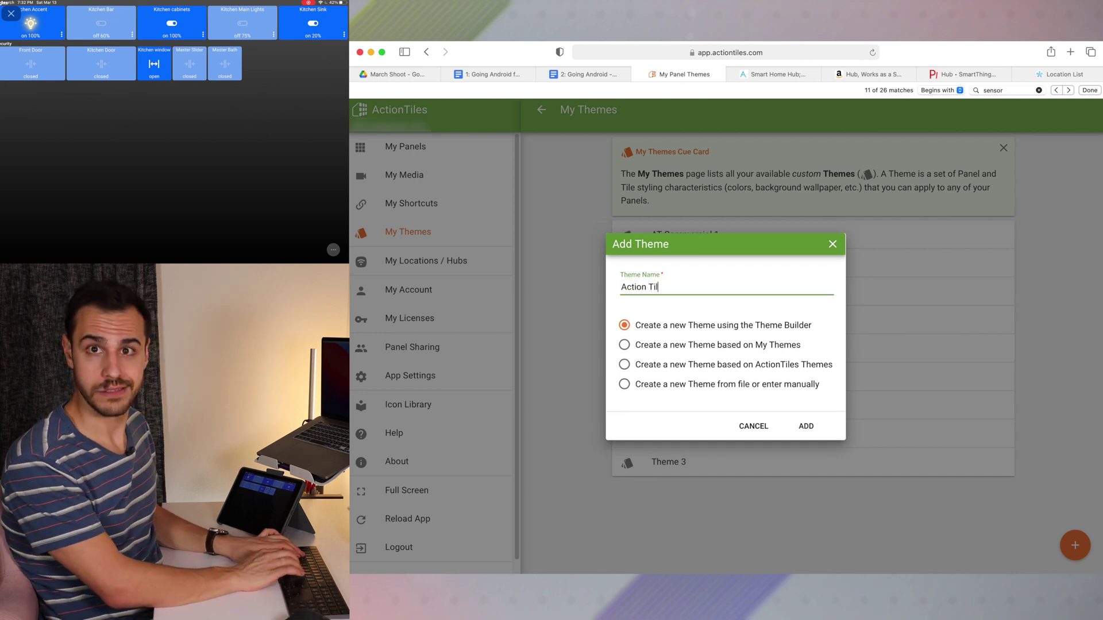
type("Action Tiles Video")
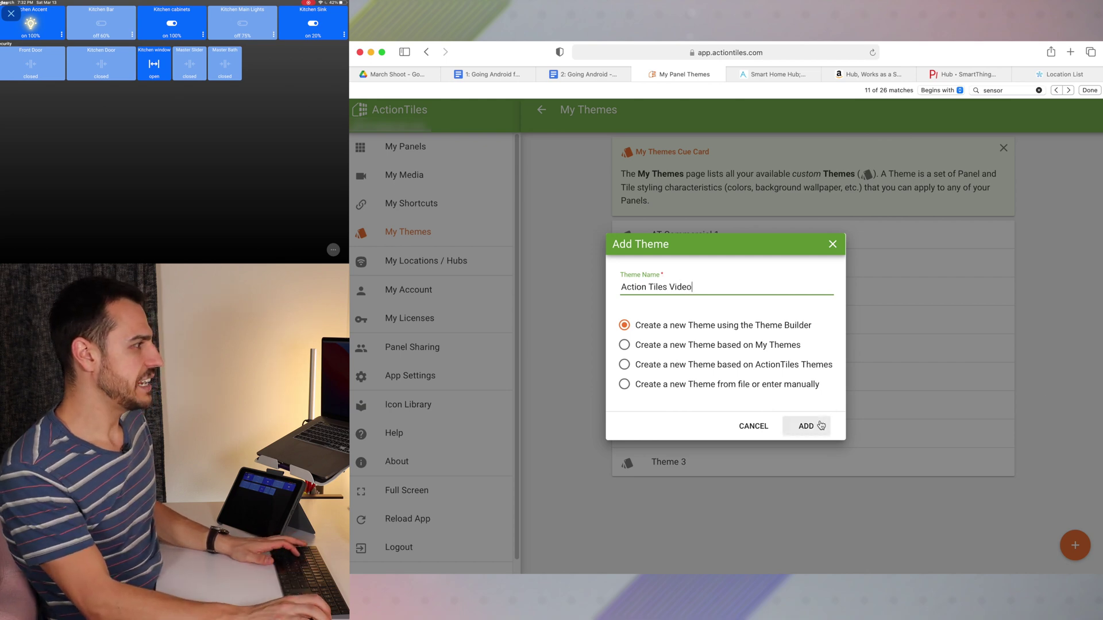
left_click(822, 425)
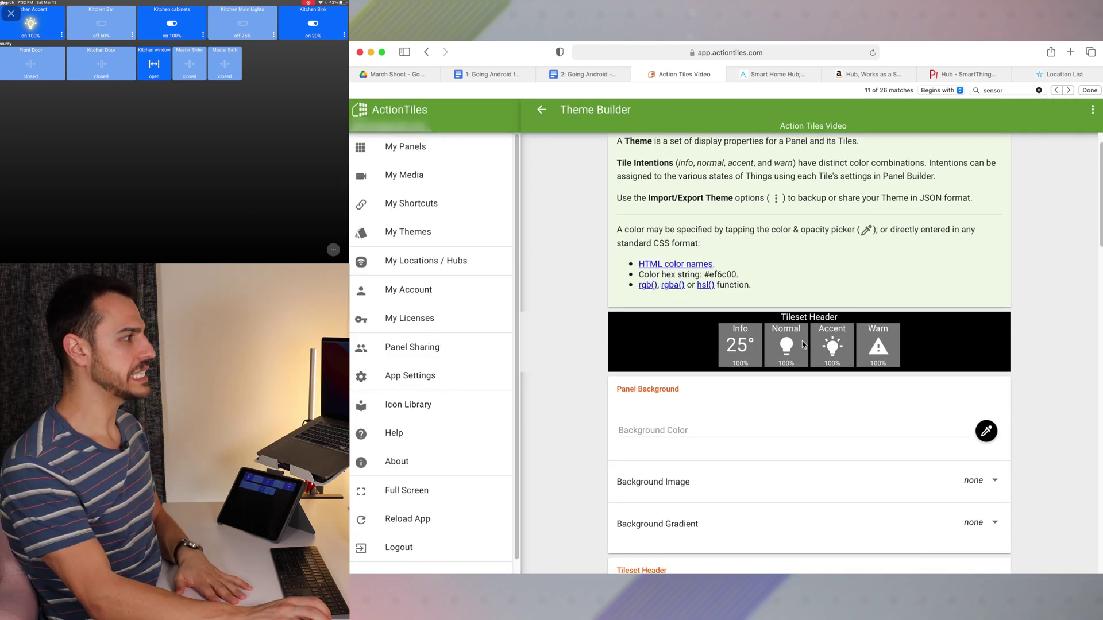
Set the new theme's panel background colour to bright blue, rgb(0, 162, 255)
scroll(798, 345, "down", 3)
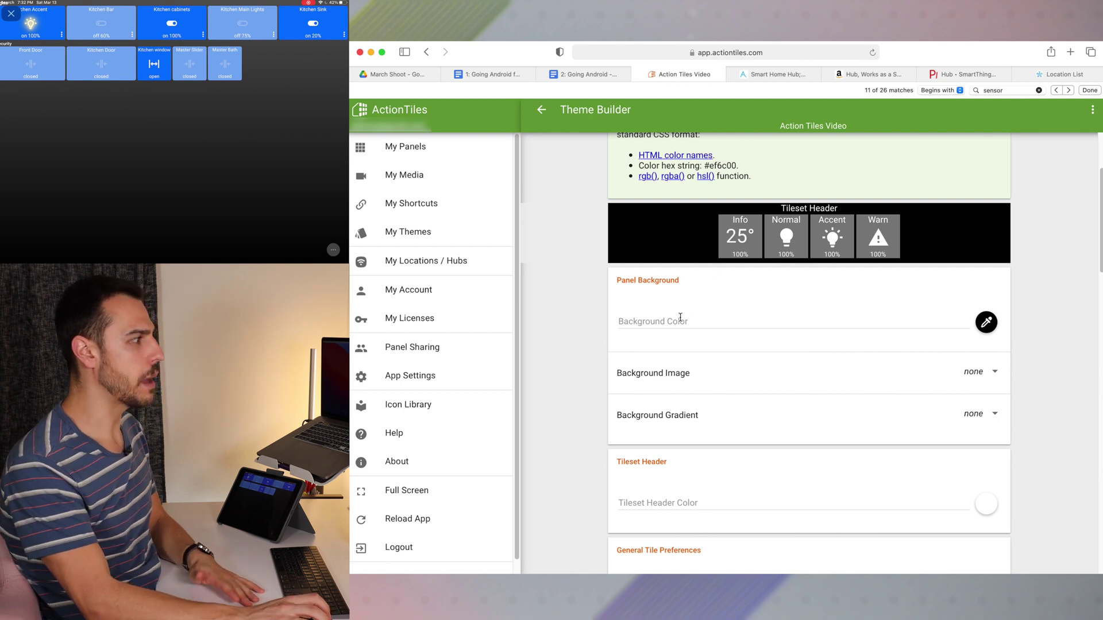
left_click(986, 323)
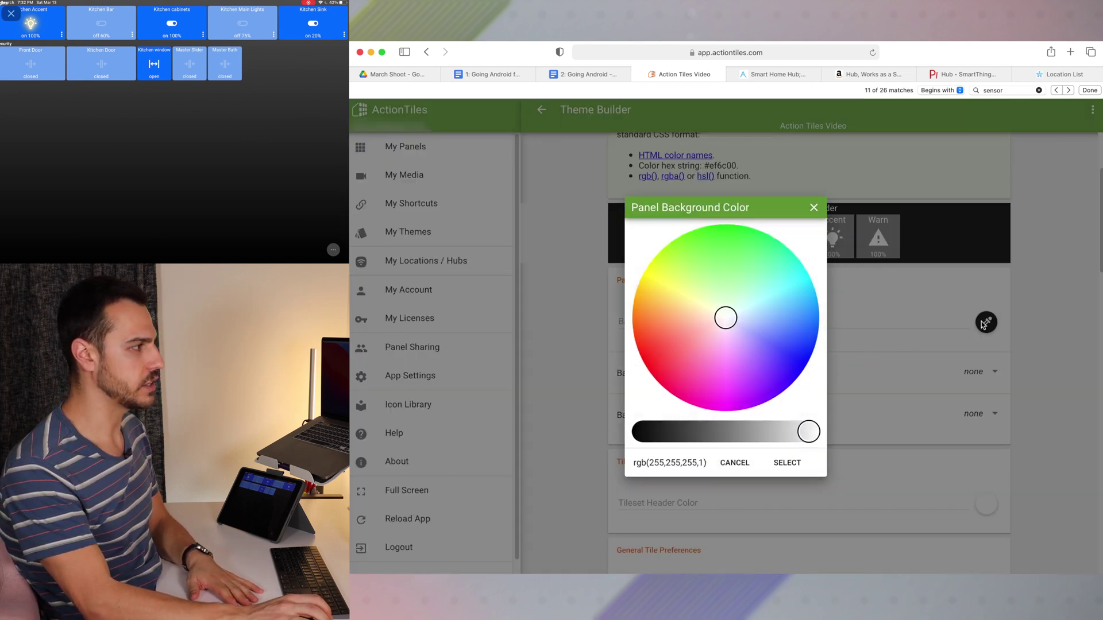
mouse_move(806, 325)
left_mouse_down()
mouse_move(802, 335)
mouse_move(806, 307)
left_mouse_up()
left_click(791, 464)
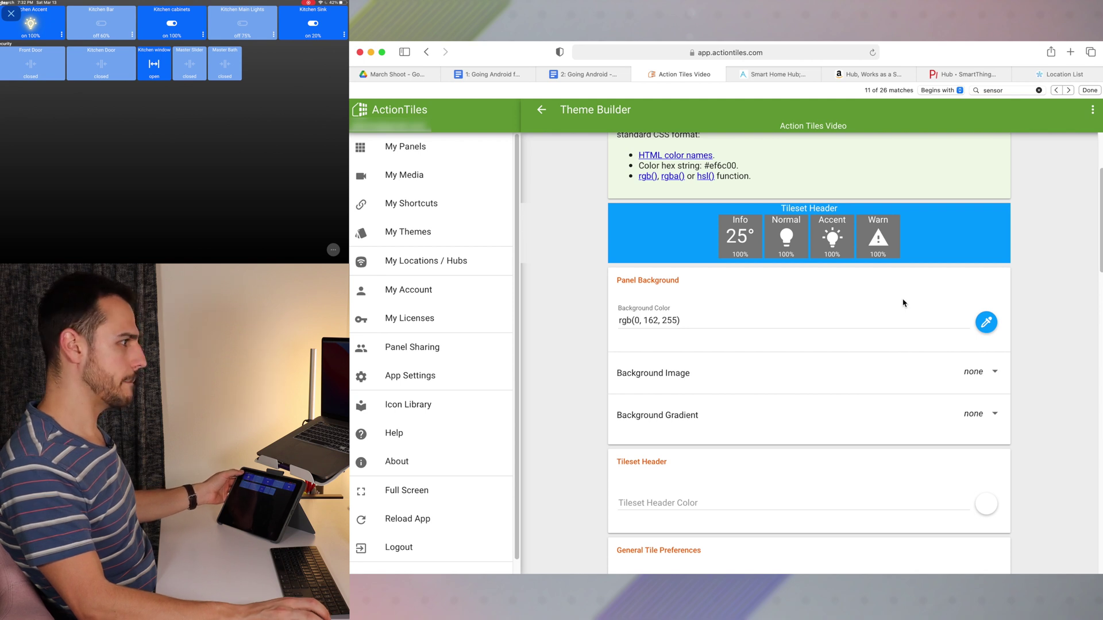
scroll(901, 281, "up", 1)
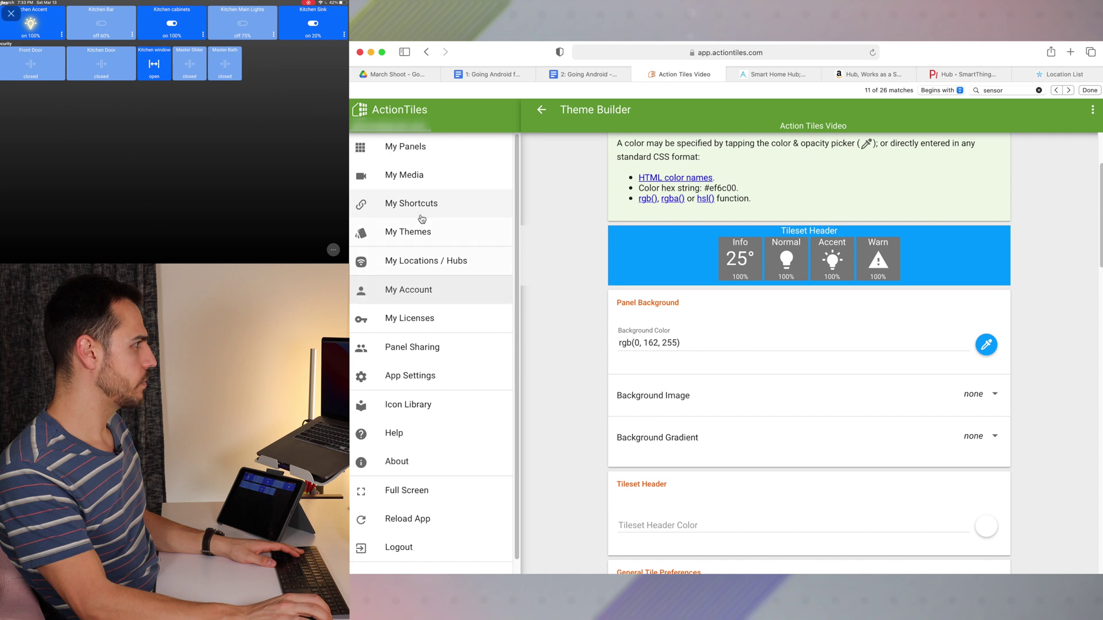
Apply the Action Tiles Video theme in the Action Tiles Video panel's settings, then return to My Themes
left_click(494, 149)
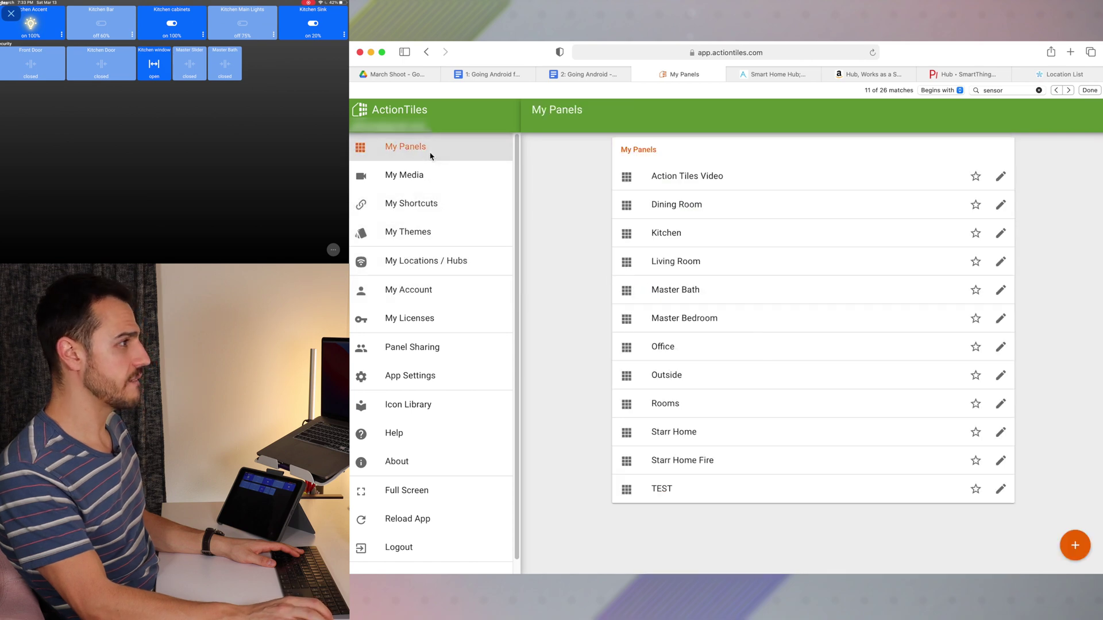
left_click(1000, 177)
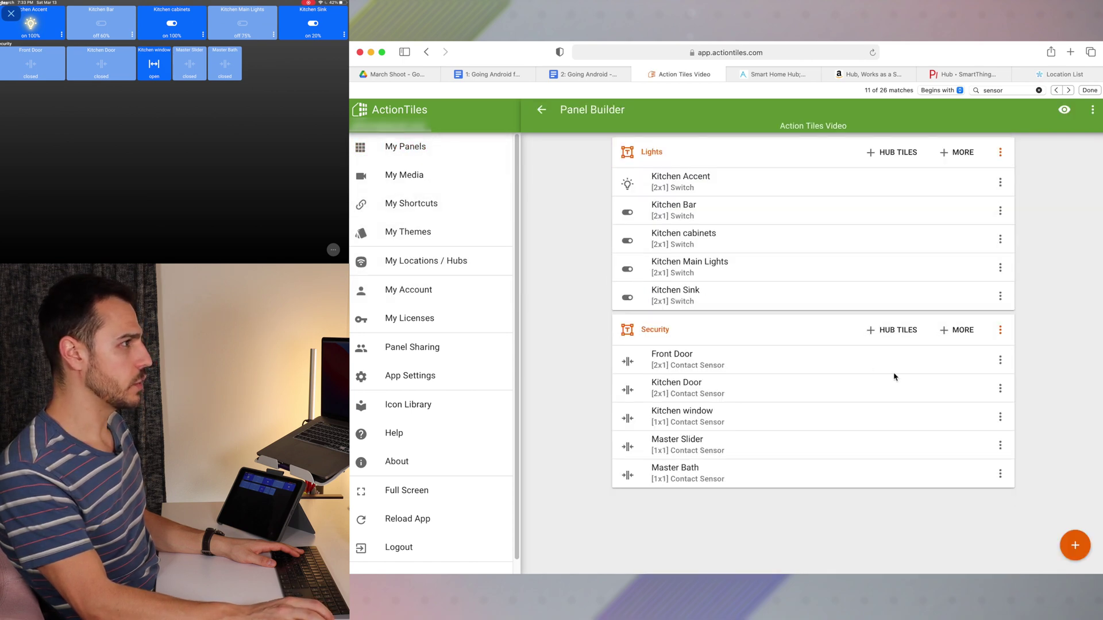
left_click(1091, 111)
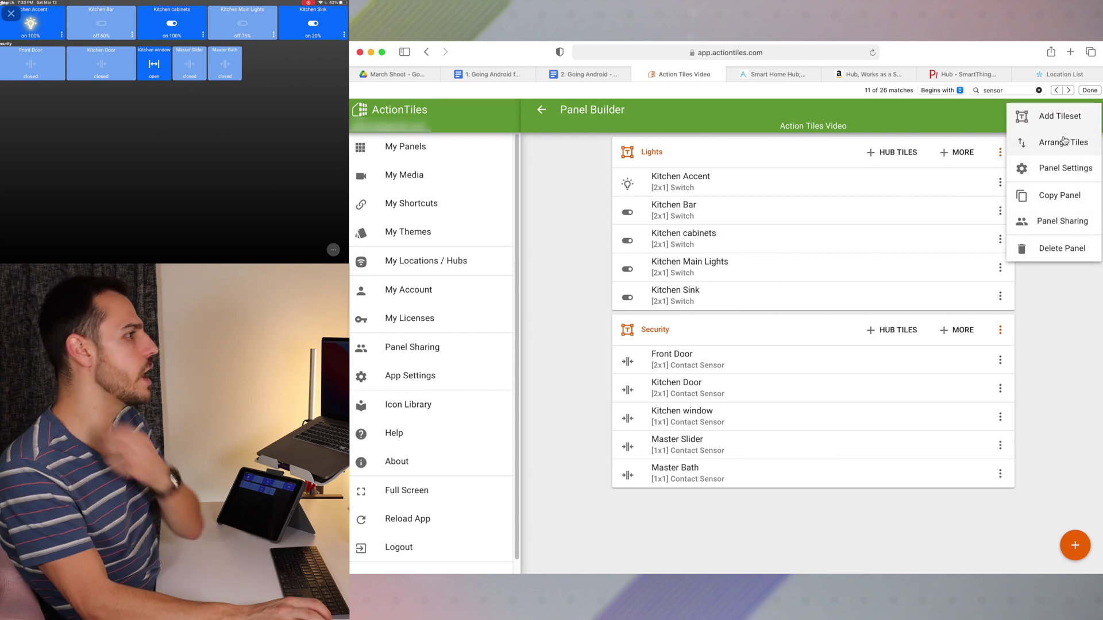
left_click(1067, 168)
scroll(854, 319, "down", 7)
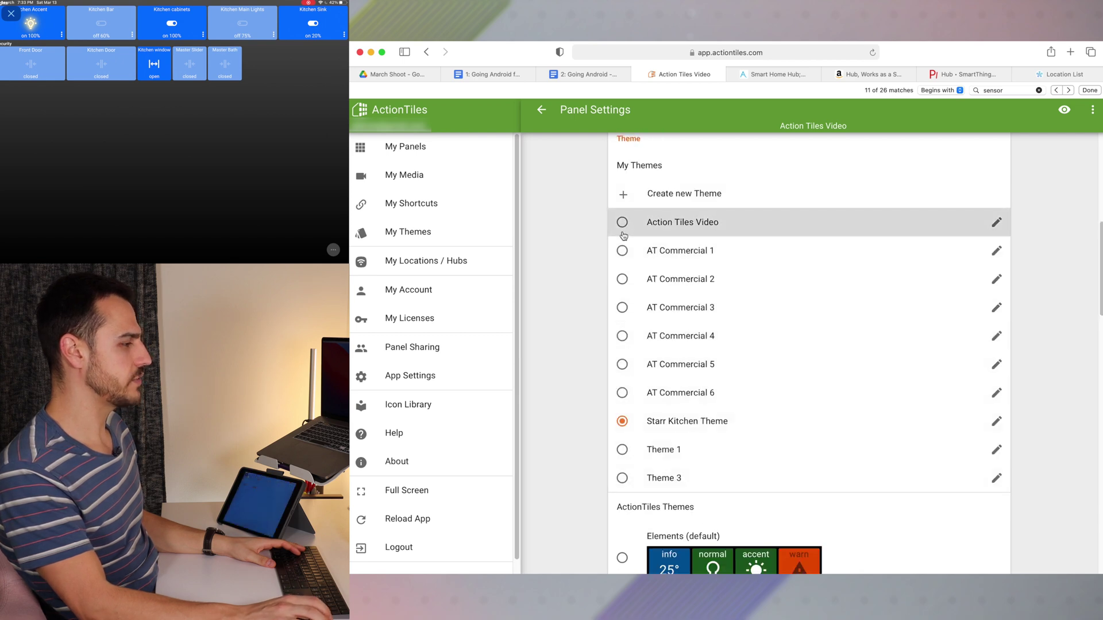
left_click(623, 225)
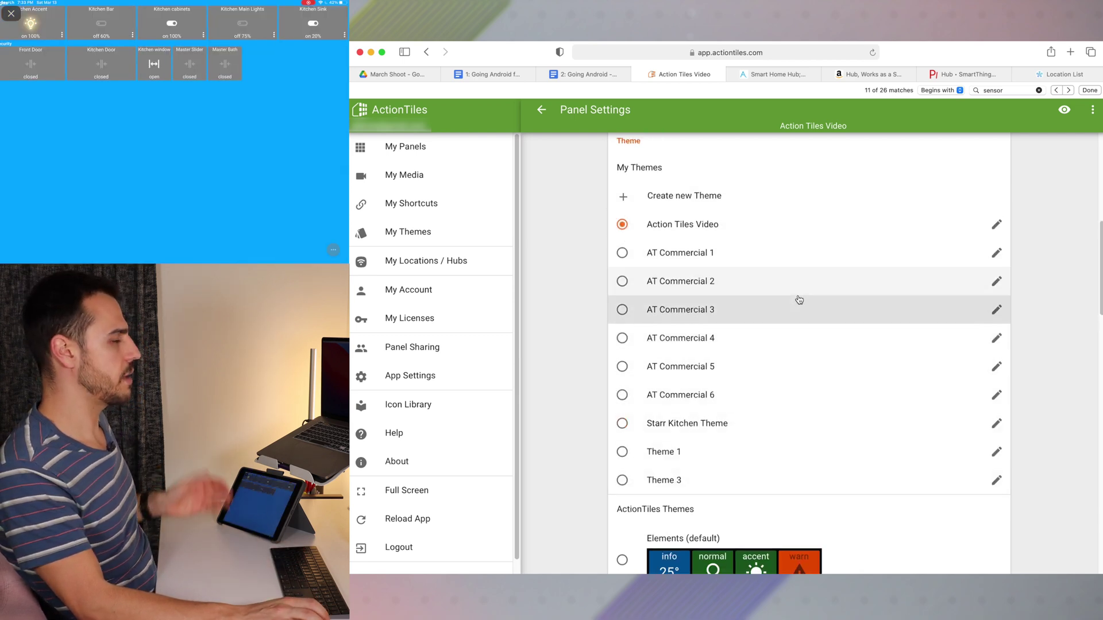
scroll(796, 304, "up", 7)
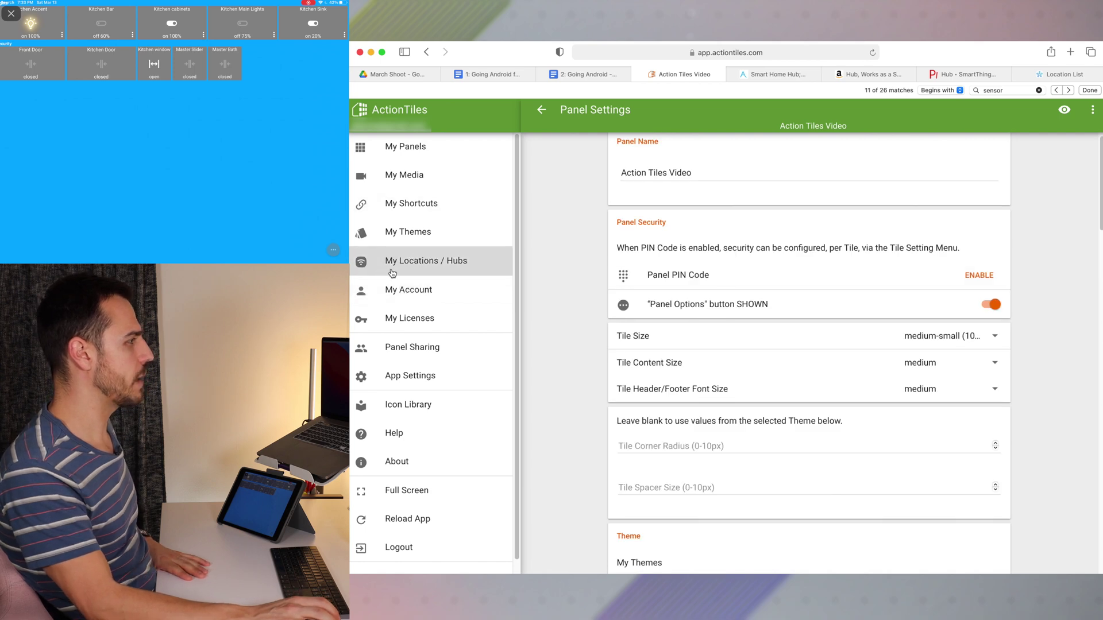
left_click(425, 232)
In the Action Tiles Video theme, change the panel background from bright blue to darker rgb(0, 105, 166)
left_click(748, 243)
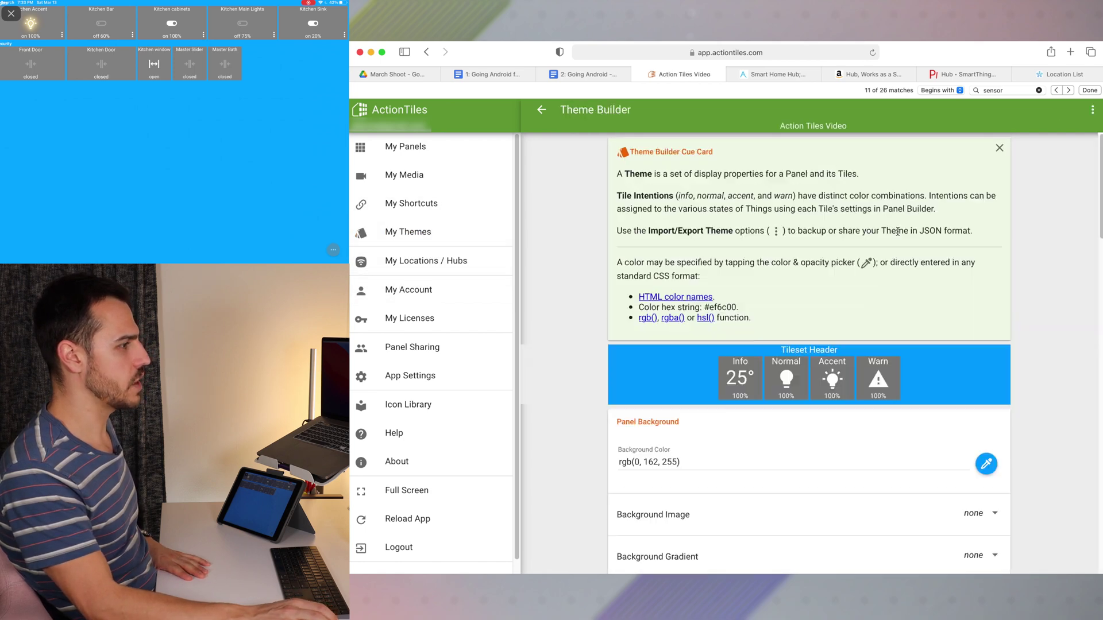
scroll(913, 391, "down", 3)
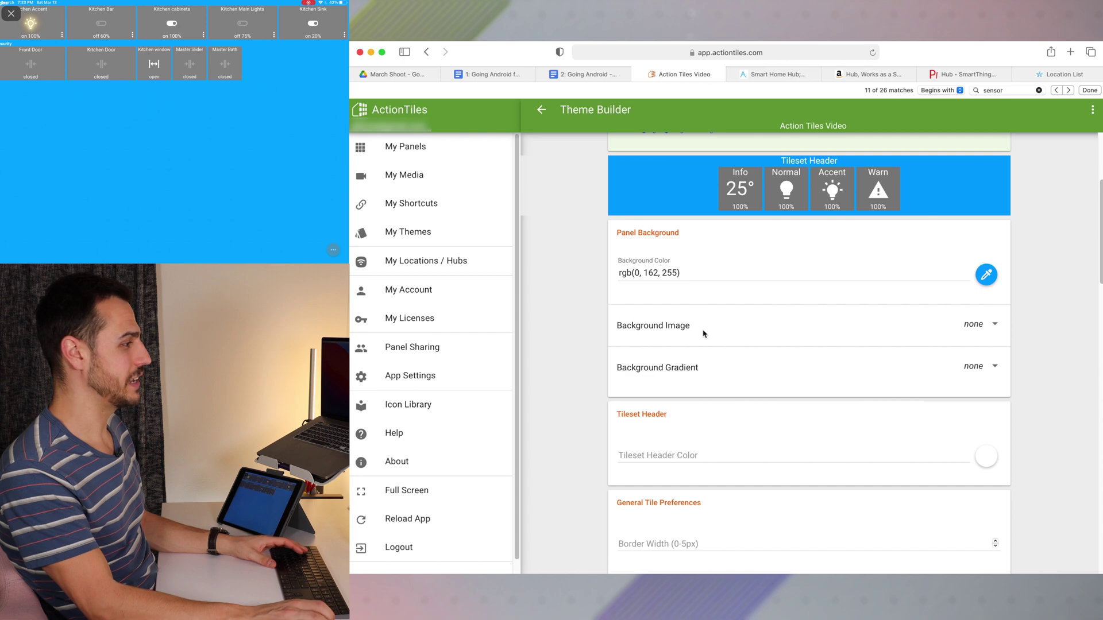
scroll(862, 311, "down", 10)
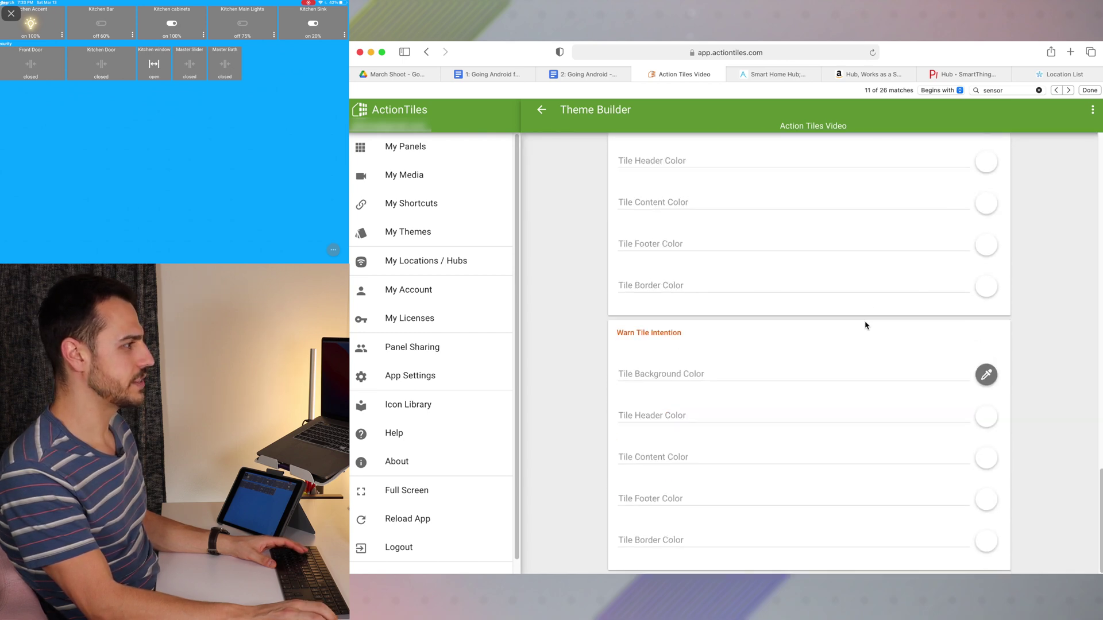
scroll(865, 319, "up", 15)
scroll(971, 402, "down", 1)
left_click(986, 444)
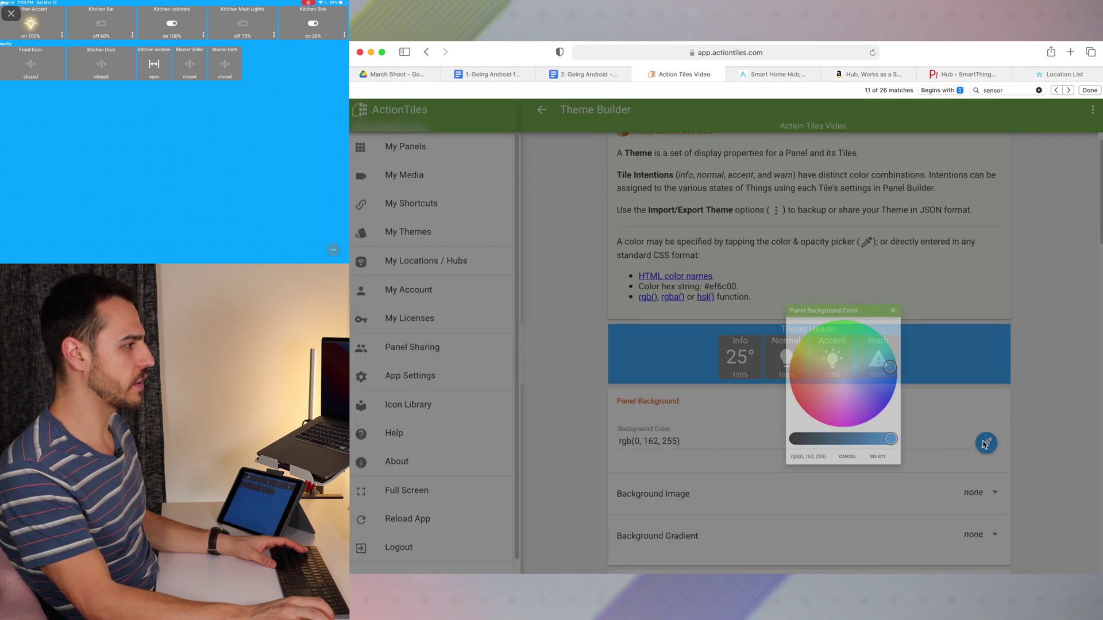
left_click_drag(808, 432, 752, 437)
left_click(786, 463)
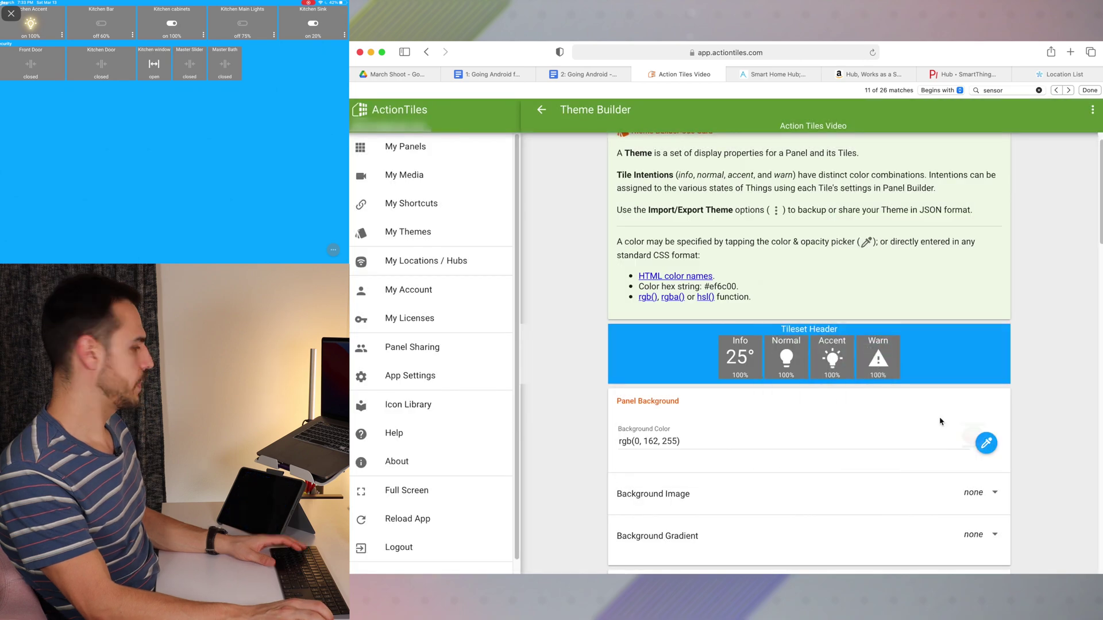
scroll(718, 466, "down", 1)
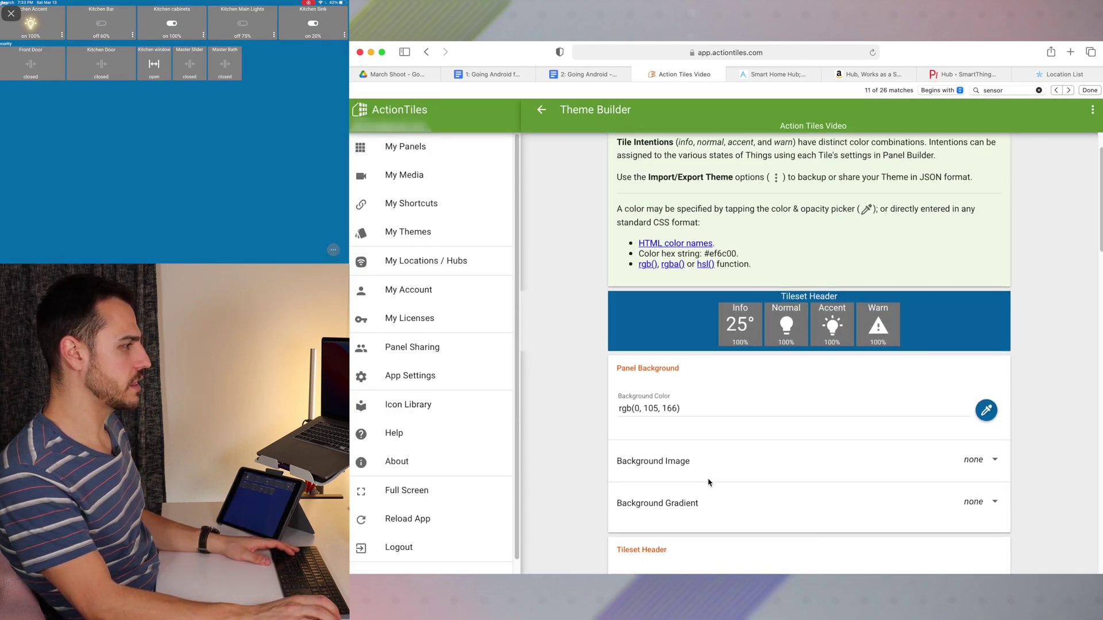
scroll(709, 469, "down", 3)
left_click(672, 444)
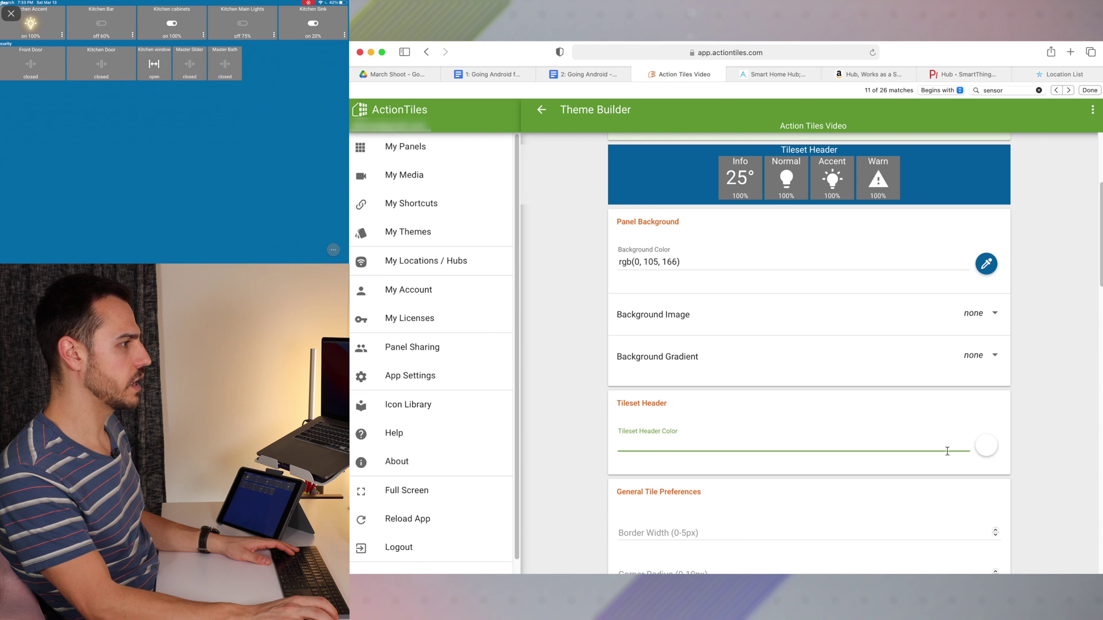
Keep the tileset header colour and set the Info tile background to black, rgba(0, 0, 0, 1)
scroll(853, 397, "down", 3)
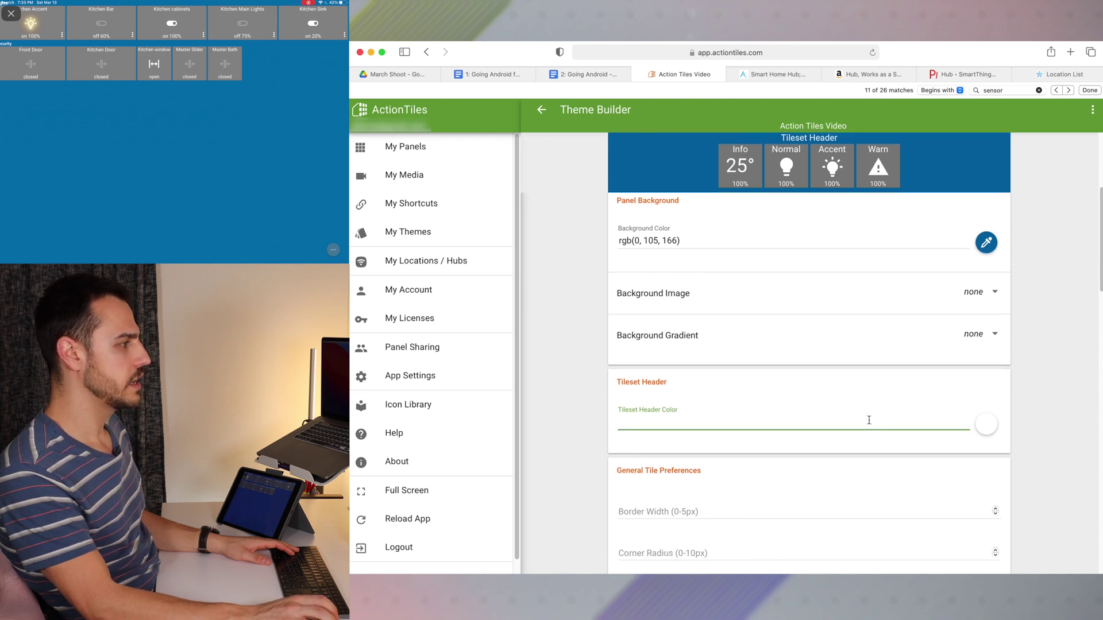
left_click(714, 376)
scroll(788, 398, "down", 5)
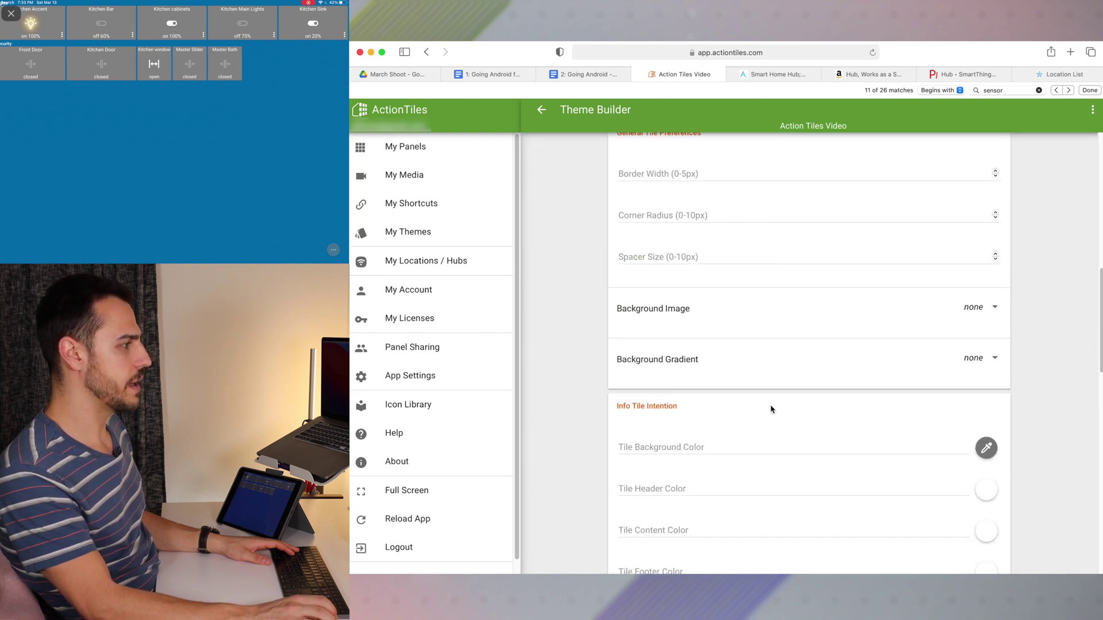
scroll(694, 408, "down", 7)
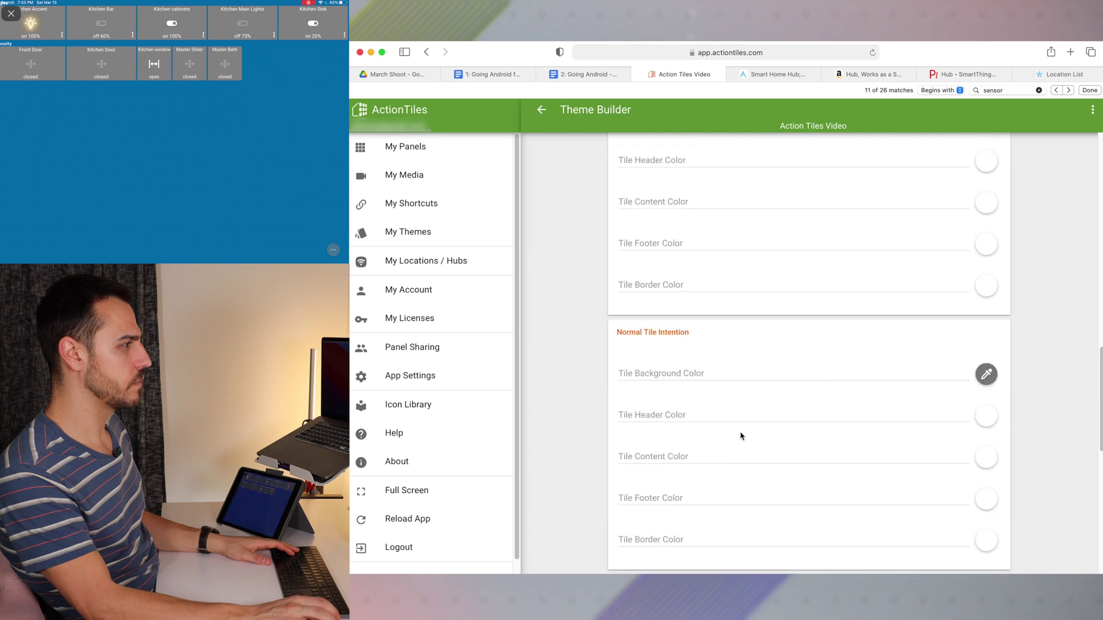
scroll(681, 352, "up", 3)
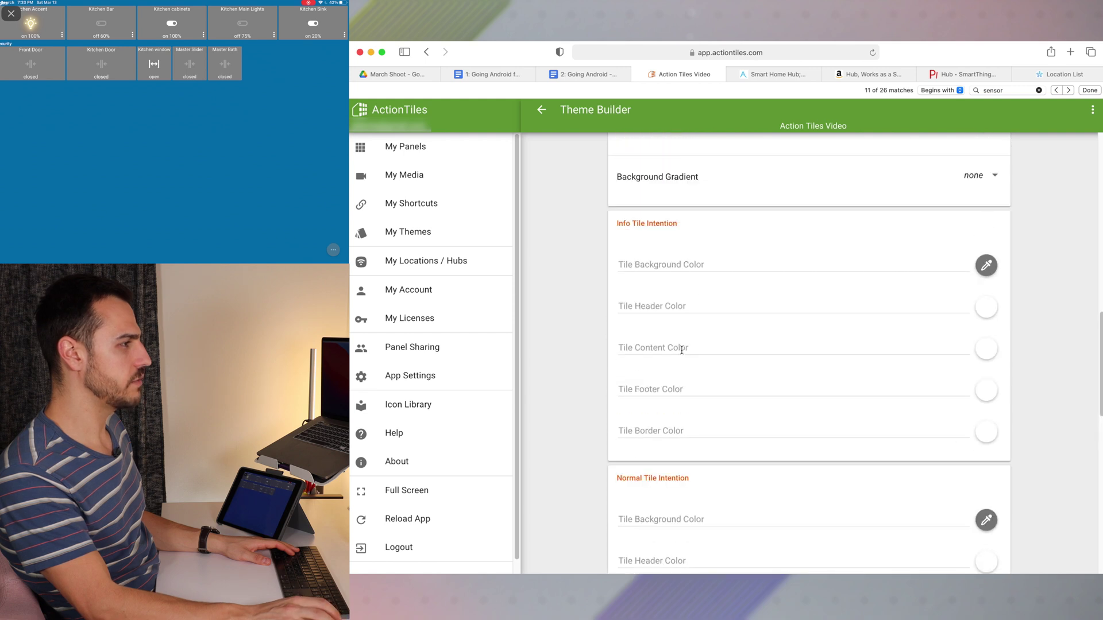
left_click(986, 265)
left_click_drag(689, 420, 634, 418)
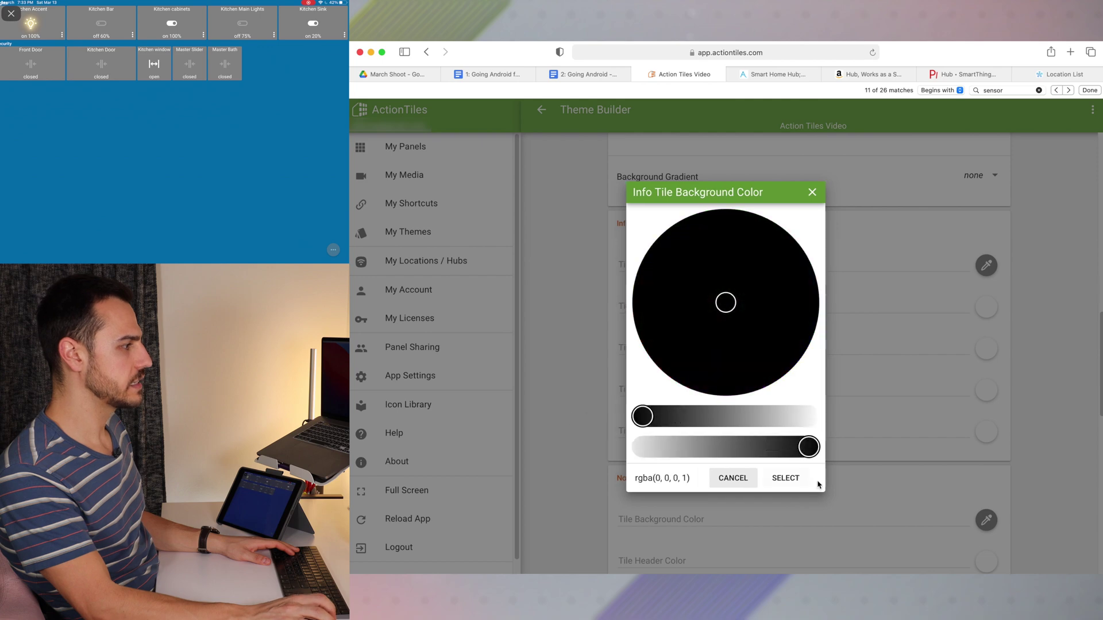
left_click(793, 479)
Set the Normal tile background colour to black
scroll(952, 451, "down", 2)
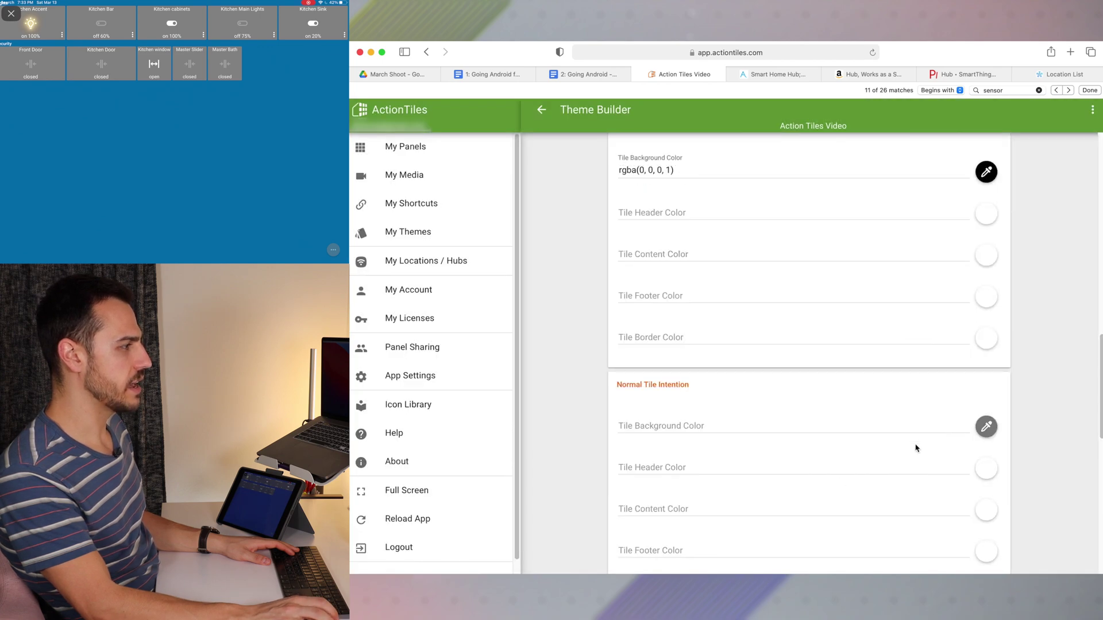
scroll(915, 448, "down", 1)
left_click(985, 411)
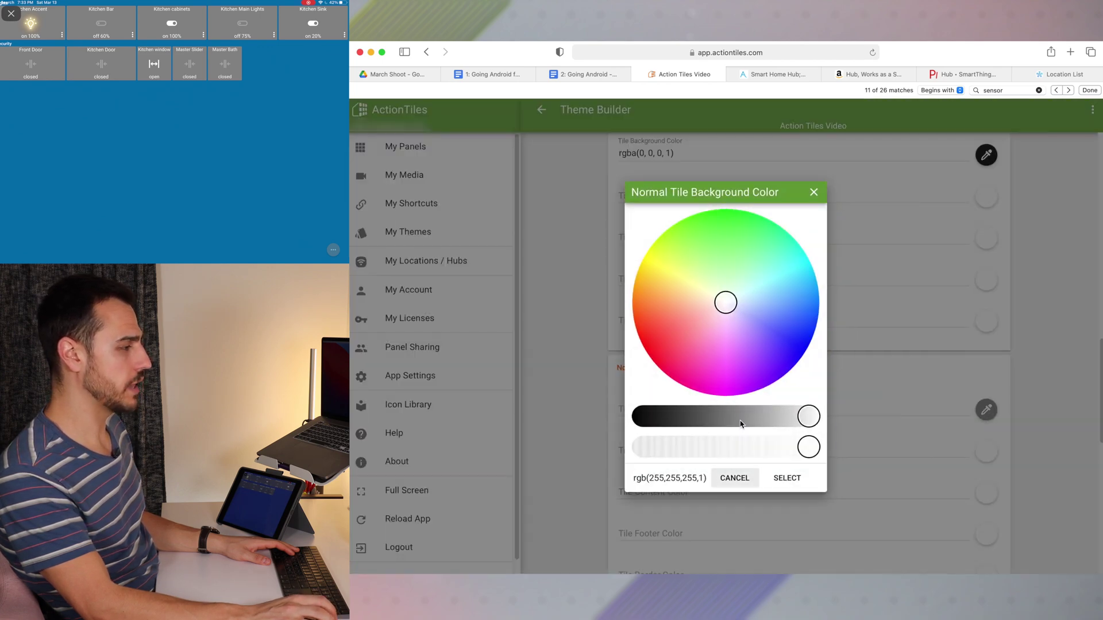
left_click_drag(741, 419, 637, 417)
left_click(786, 479)
Set the Warn tile background colour to purple
scroll(934, 486, "down", 8)
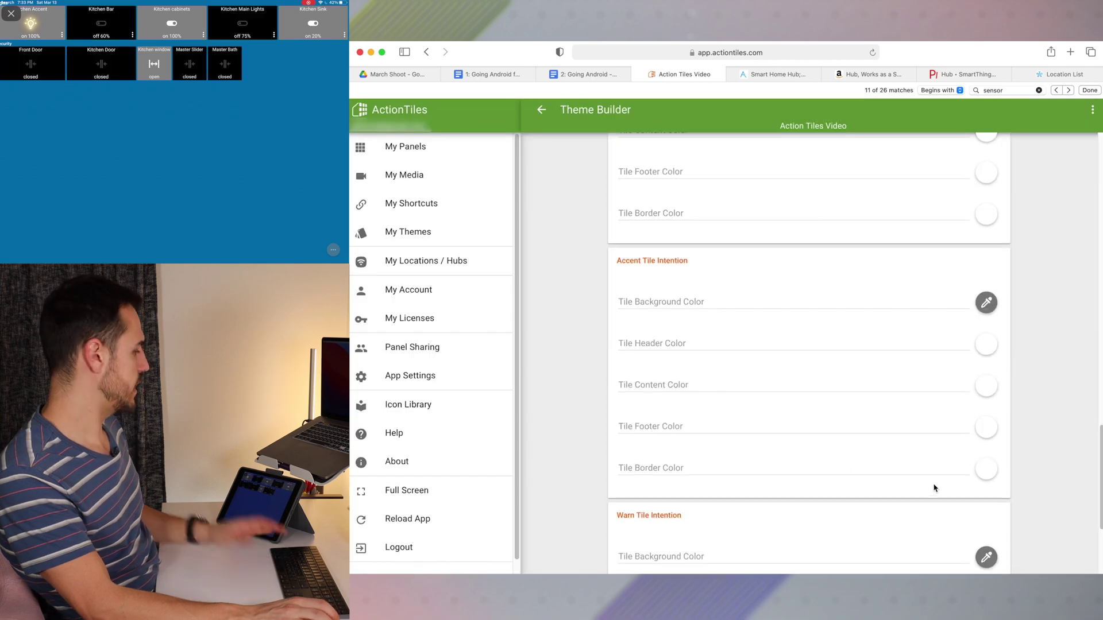
scroll(937, 488, "down", 1)
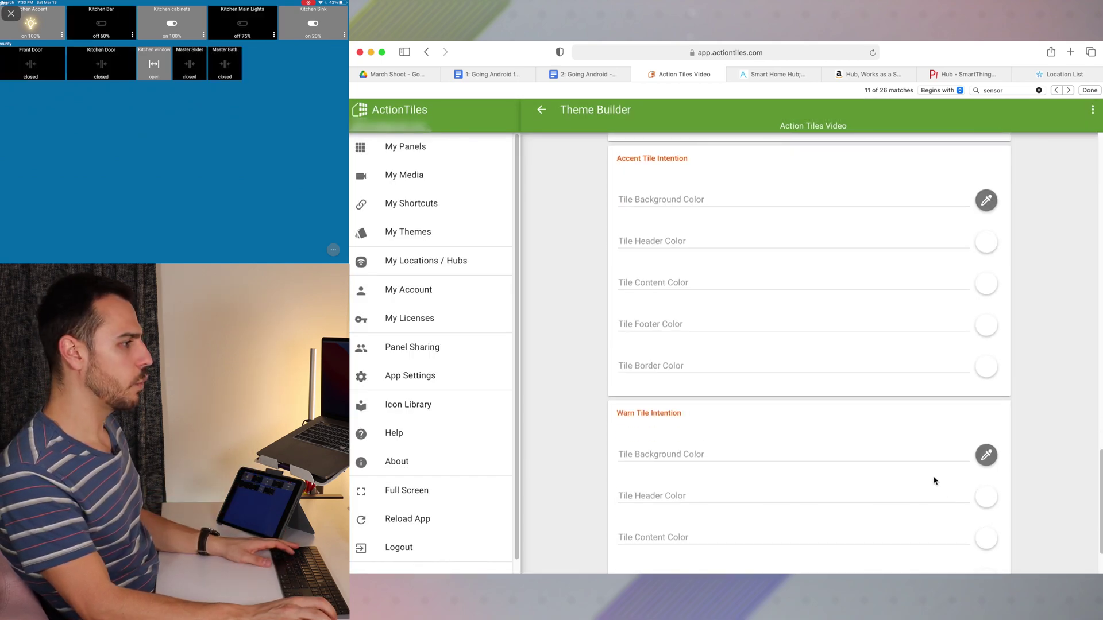
left_click(986, 456)
left_click(764, 359)
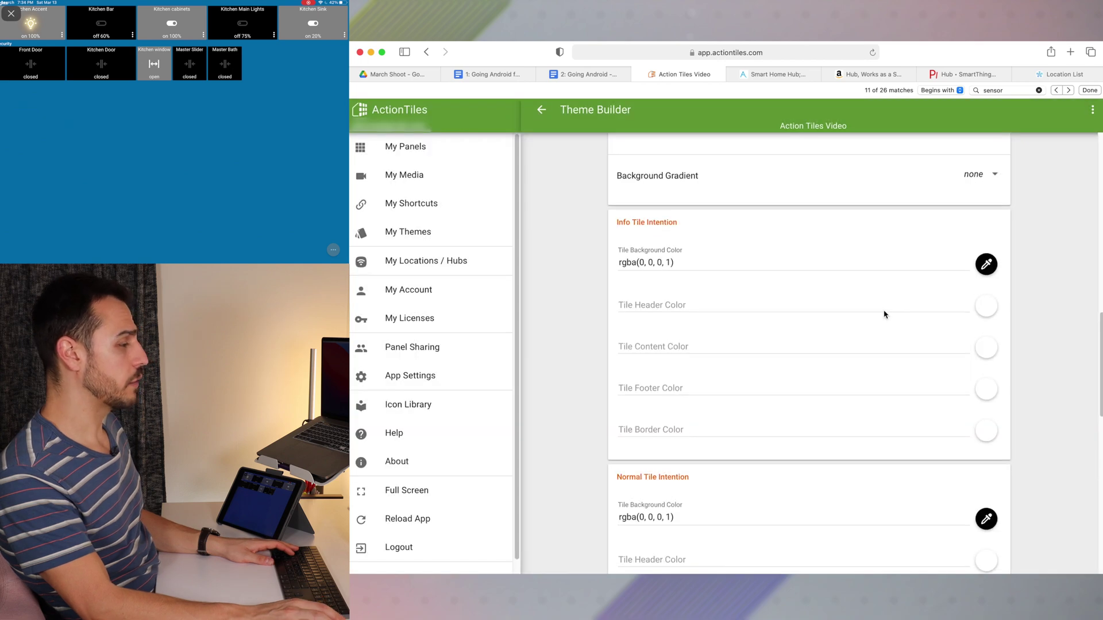
scroll(885, 314, "up", 15)
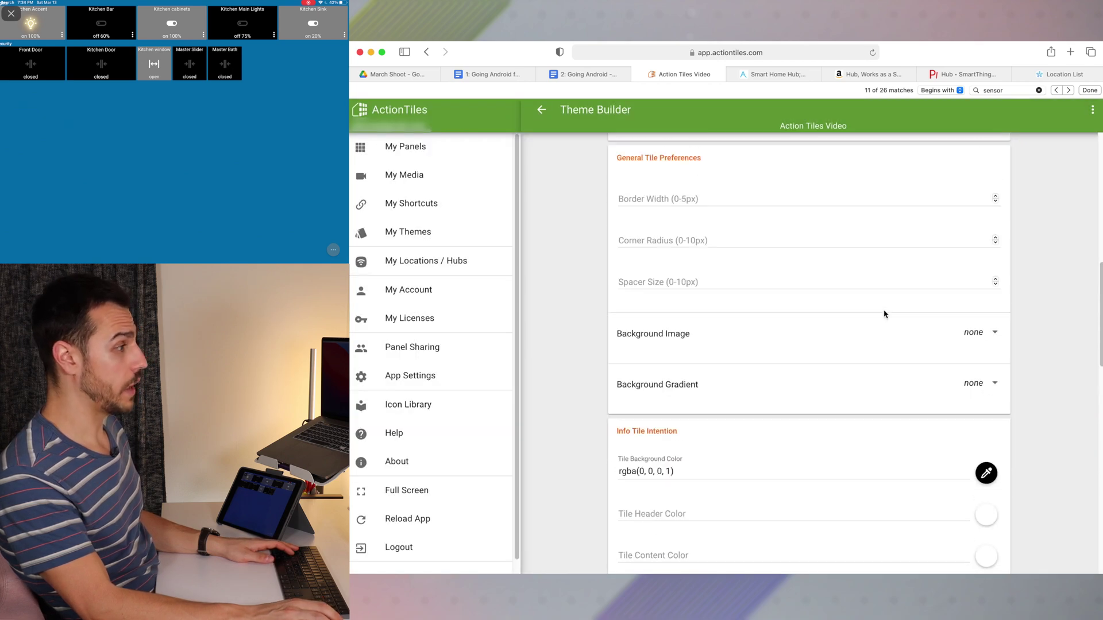
scroll(845, 422, "down", 5)
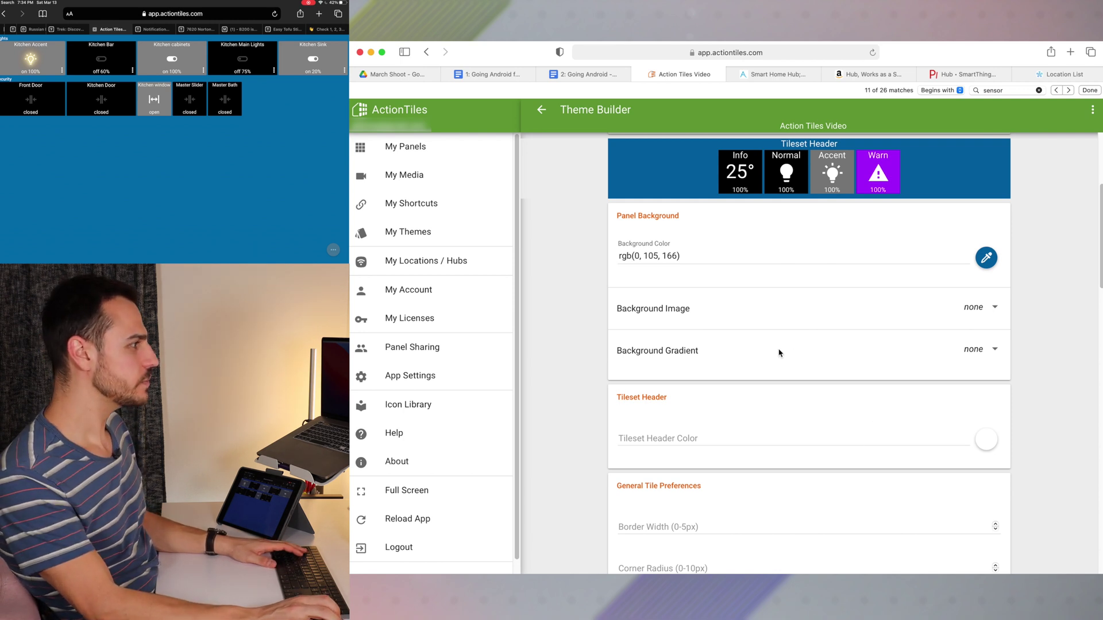
Change the Normal tile background from black to bright blue, rgba(15, 151, 255, 1)
scroll(720, 315, "down", 5)
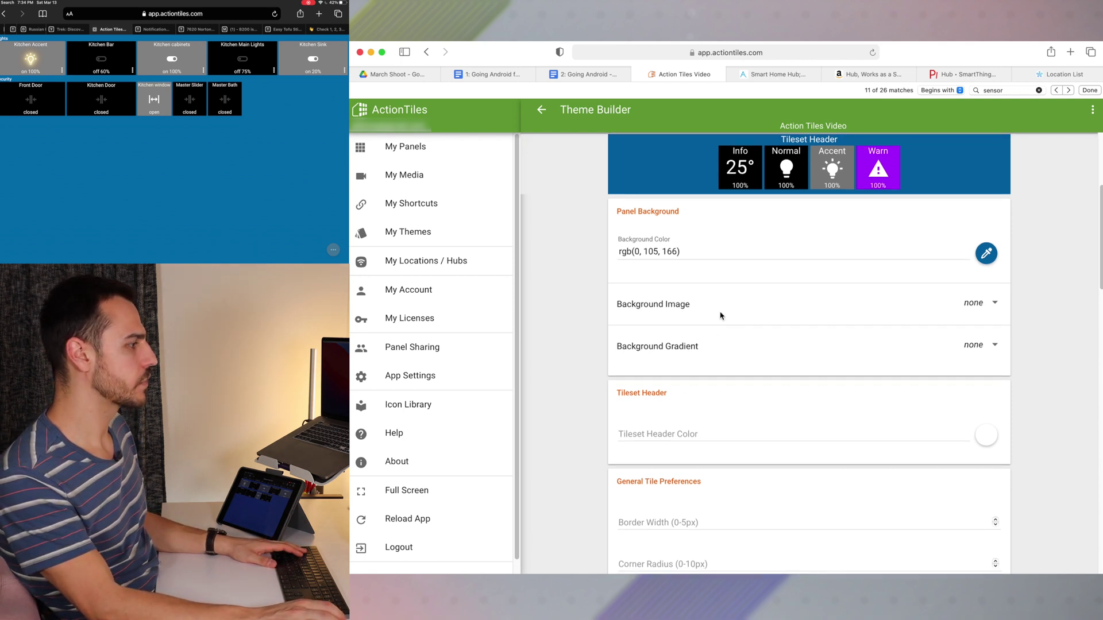
scroll(756, 425, "down", 3)
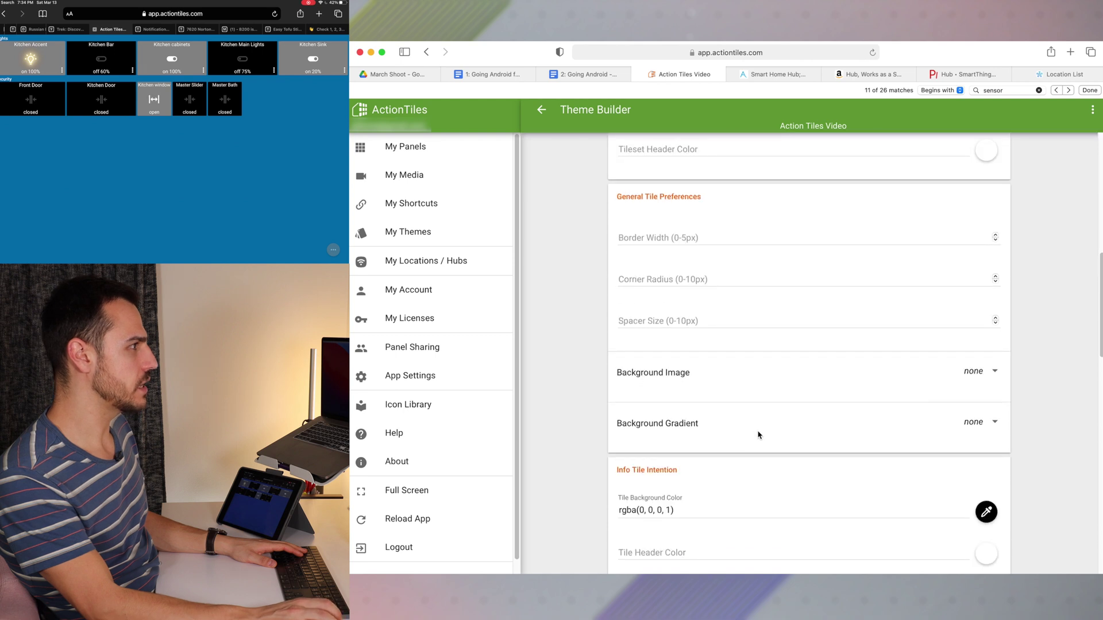
scroll(758, 434, "up", 5)
scroll(685, 388, "down", 10)
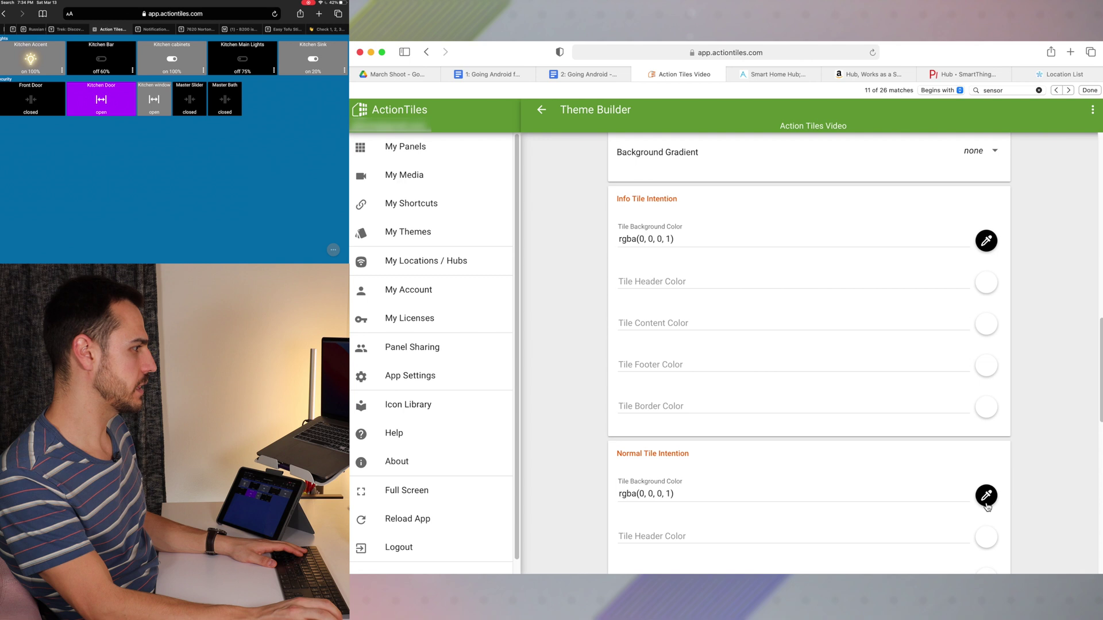
left_click(985, 495)
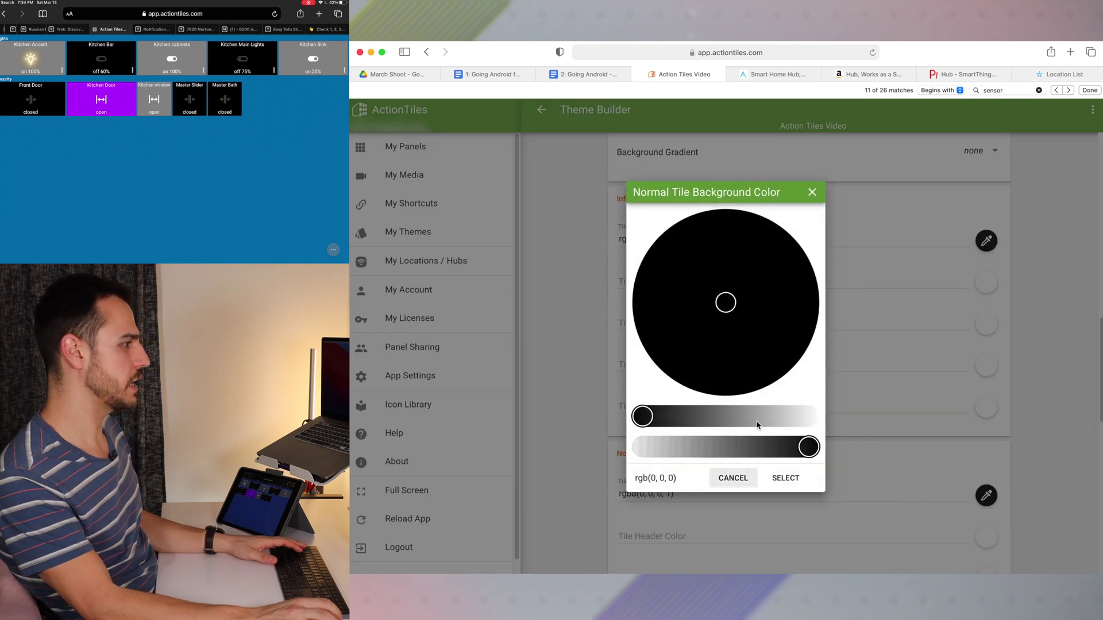
mouse_move(750, 416)
left_mouse_down()
mouse_move(736, 416)
mouse_move(768, 416)
left_mouse_up()
left_click_drag(726, 303, 793, 301)
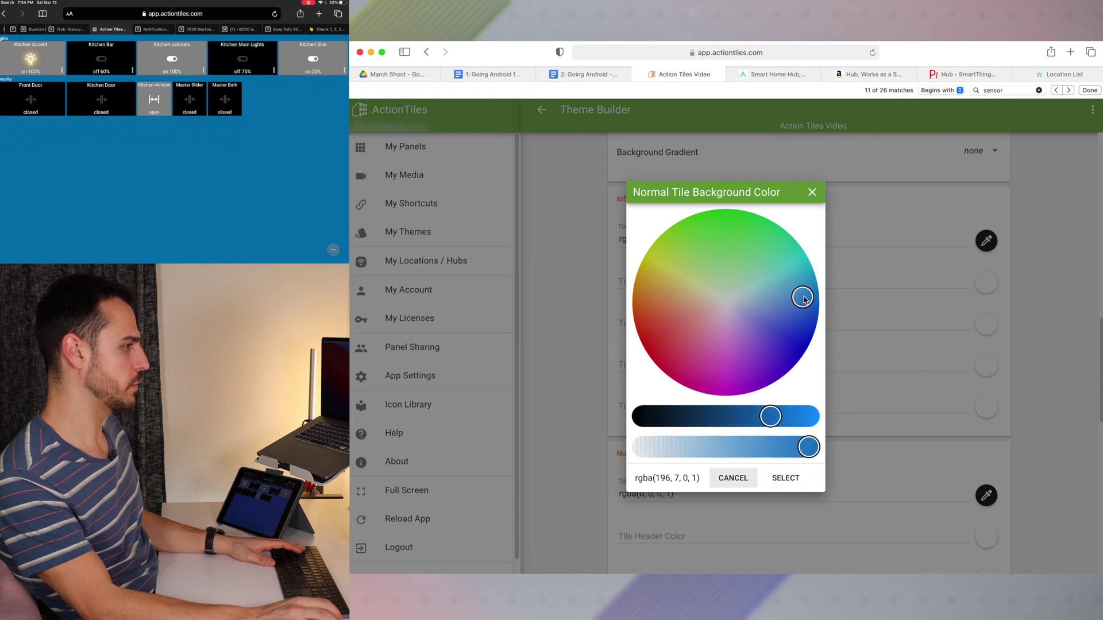
left_click_drag(771, 416, 836, 438)
left_click(791, 478)
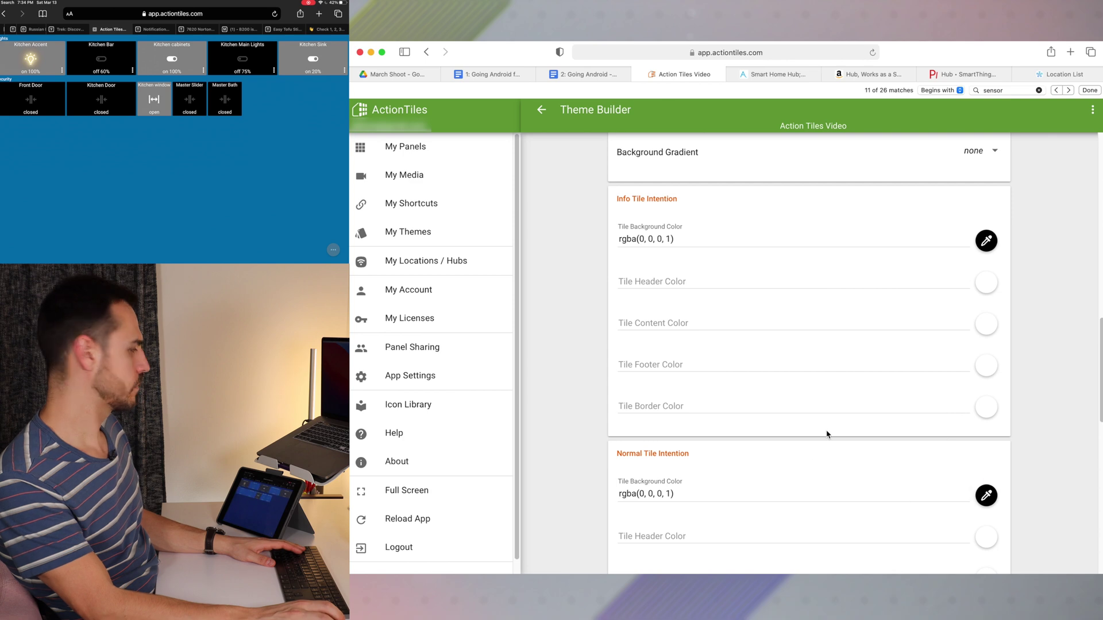
scroll(827, 433, "up", 7)
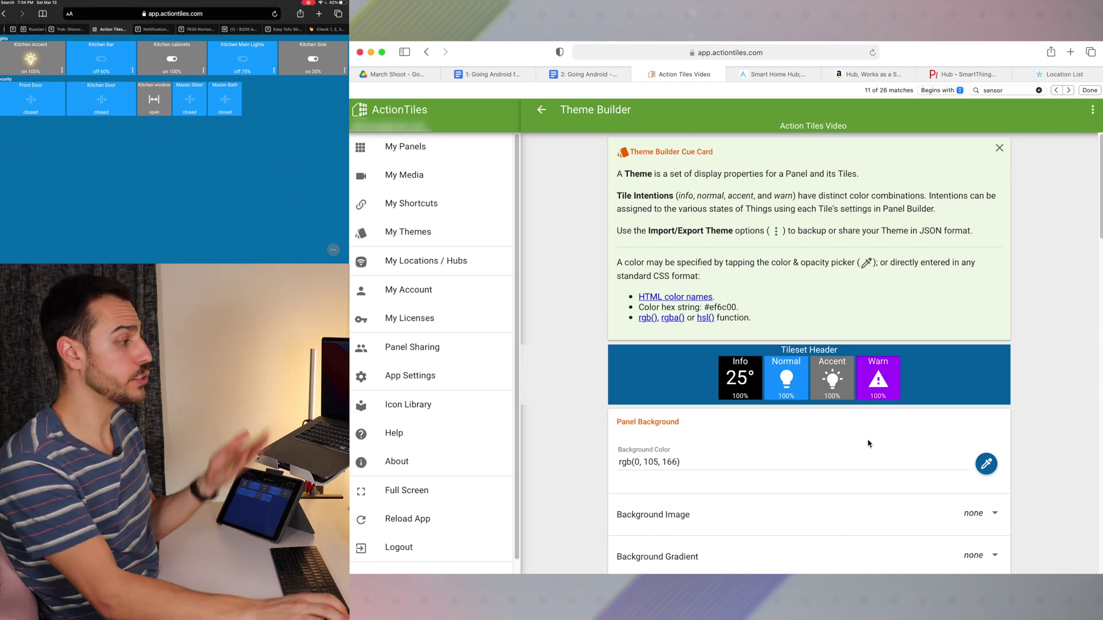
Set the Normal tile header and content colours to black, rgba(0, 0, 0, 1)
scroll(814, 406, "down", 6)
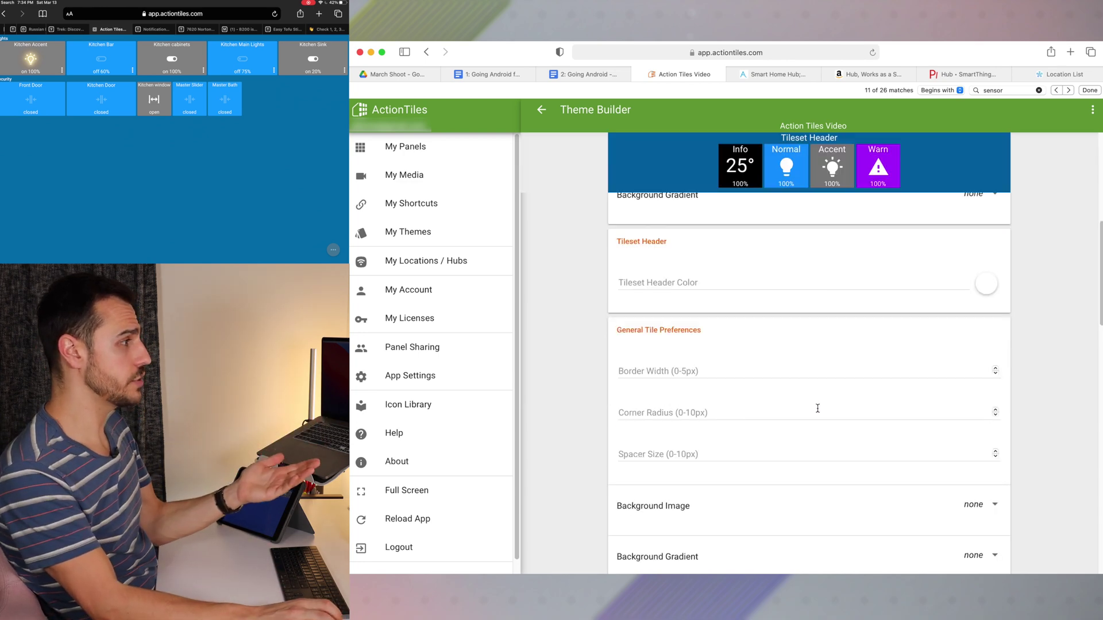
scroll(819, 407, "down", 3)
scroll(772, 226, "up", 5)
scroll(788, 337, "down", 7)
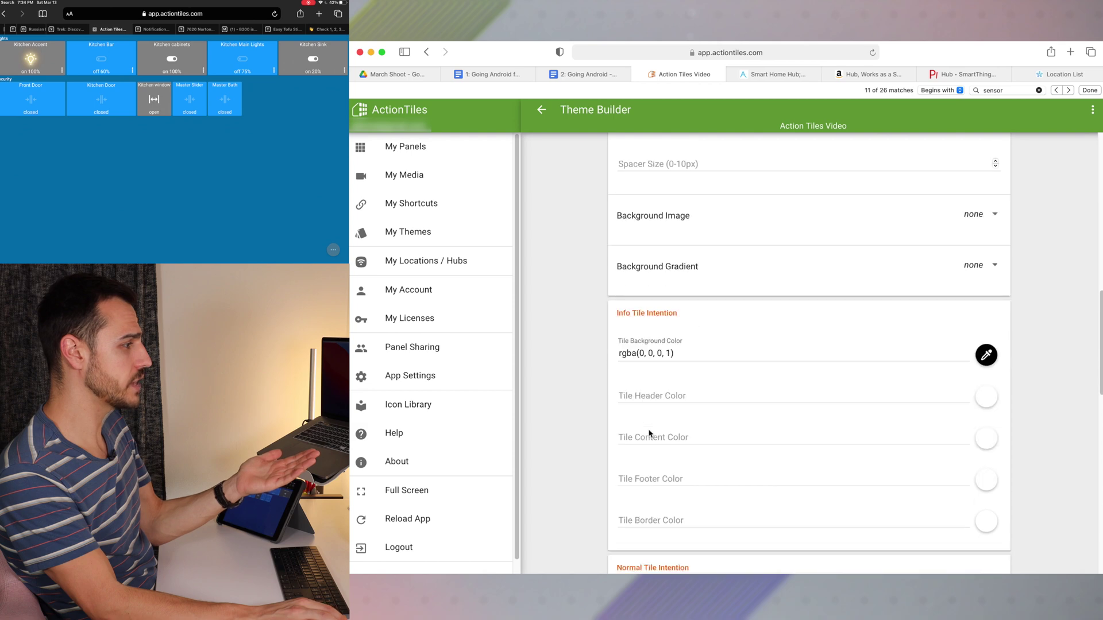
scroll(649, 434, "down", 5)
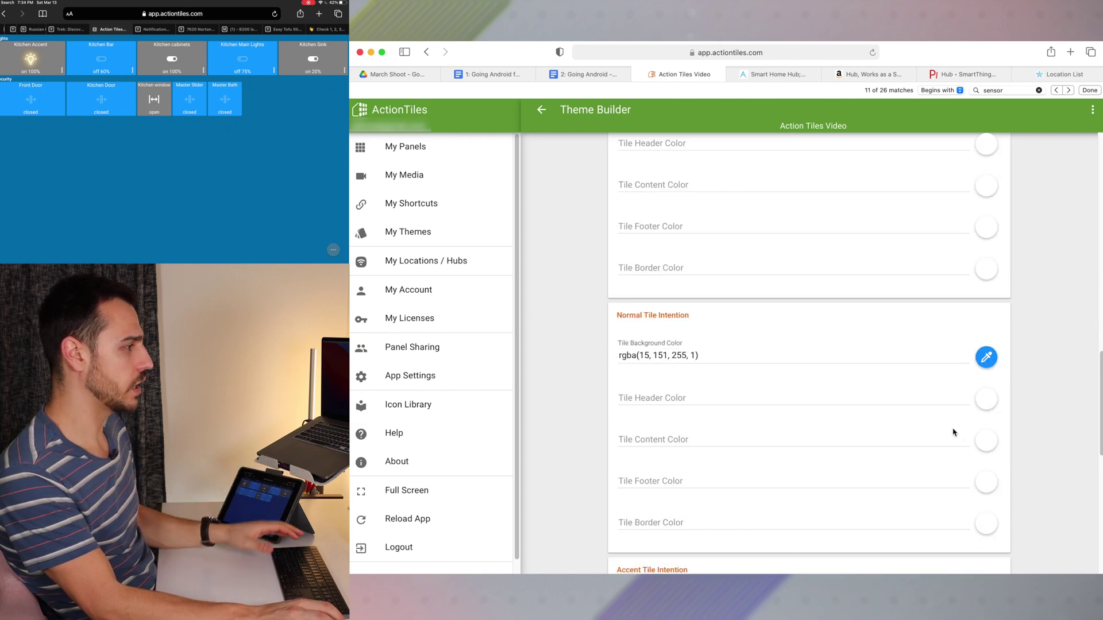
left_click(986, 405)
left_click_drag(759, 414, 562, 415)
left_click(785, 480)
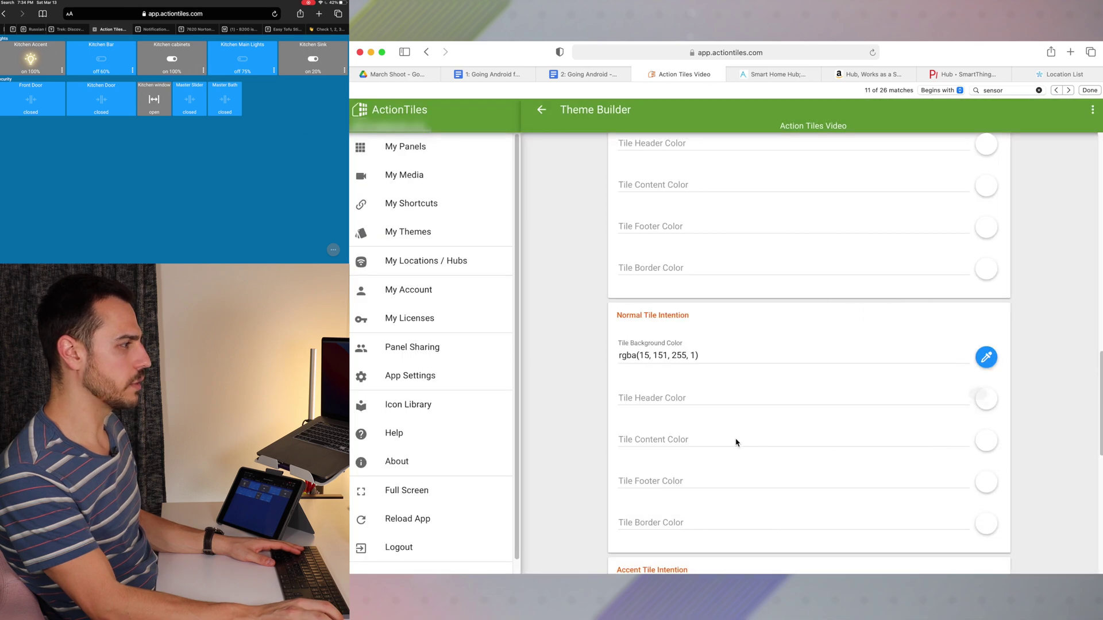
left_click(988, 444)
left_click_drag(809, 416, 642, 416)
left_click(779, 477)
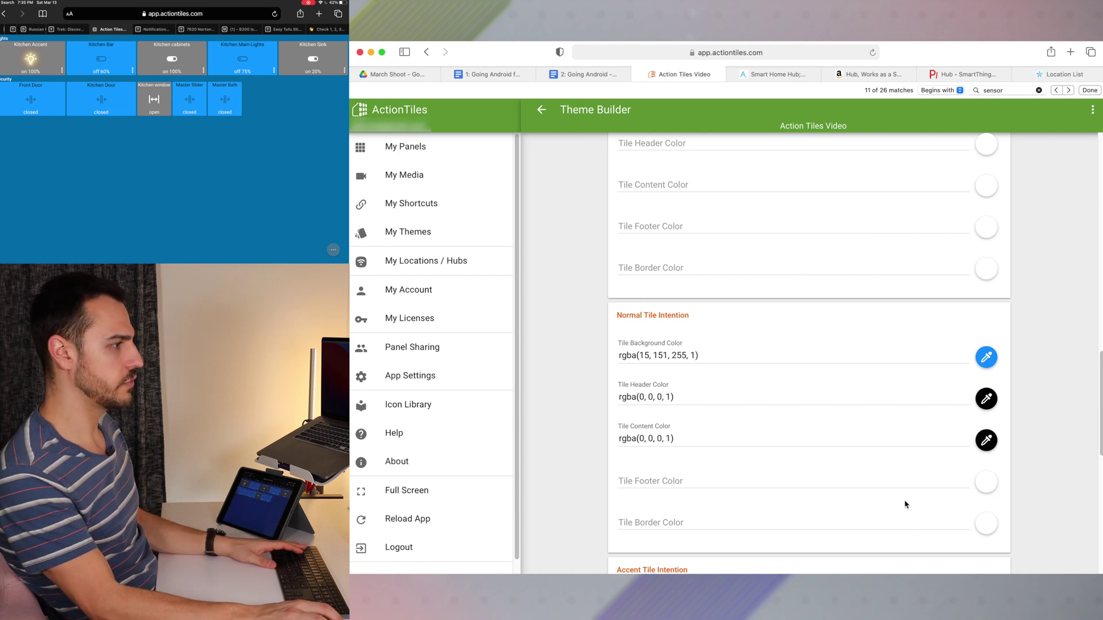
Also darken the Normal tile footer colour to black
left_click(988, 484)
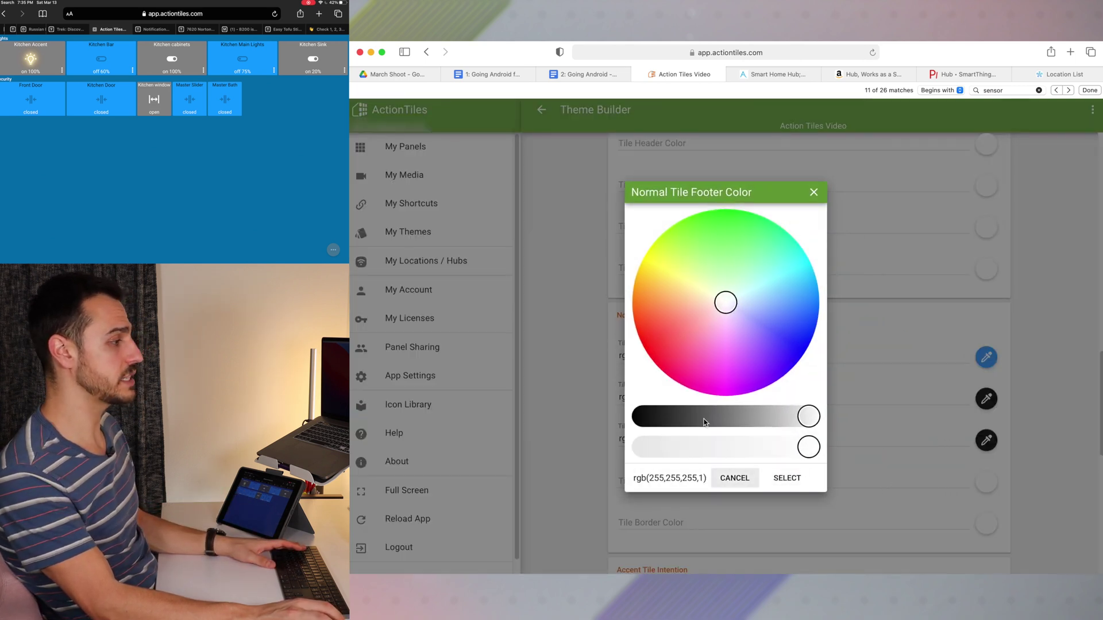
left_click_drag(809, 415, 642, 414)
left_click(782, 477)
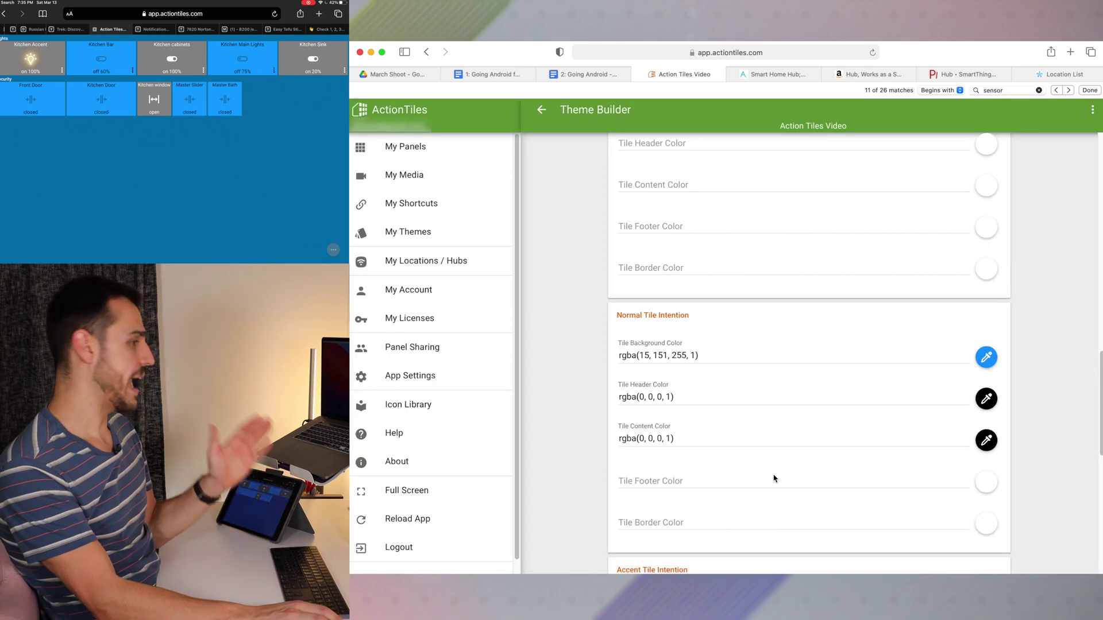
scroll(774, 478, "up", 4)
scroll(759, 449, "up", 3)
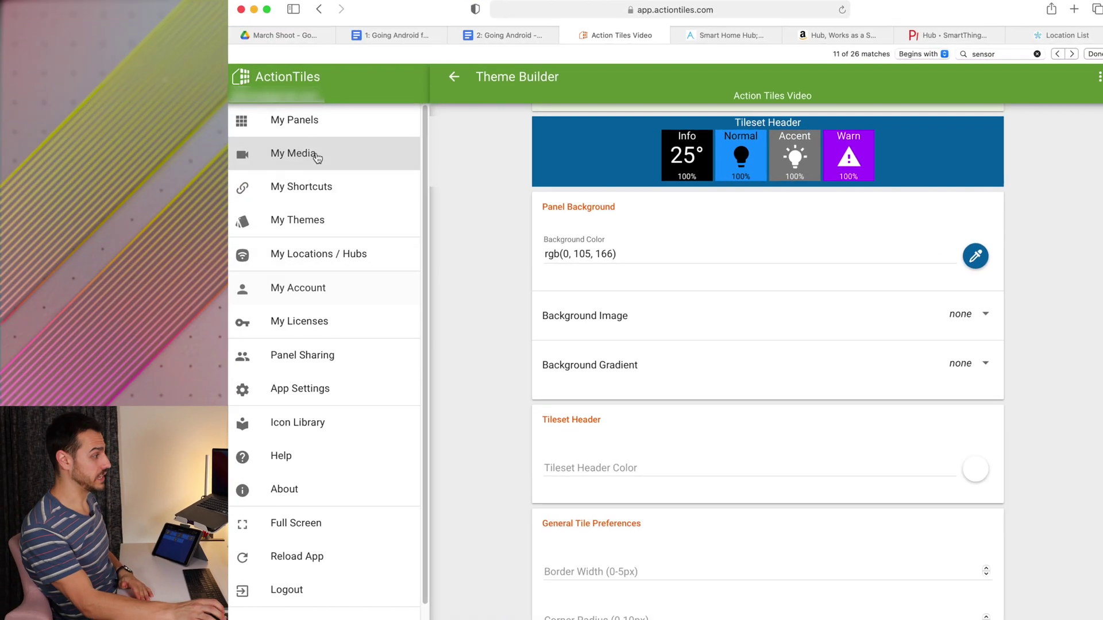
Go to My Panels and open the Starr Home panel
left_click(405, 147)
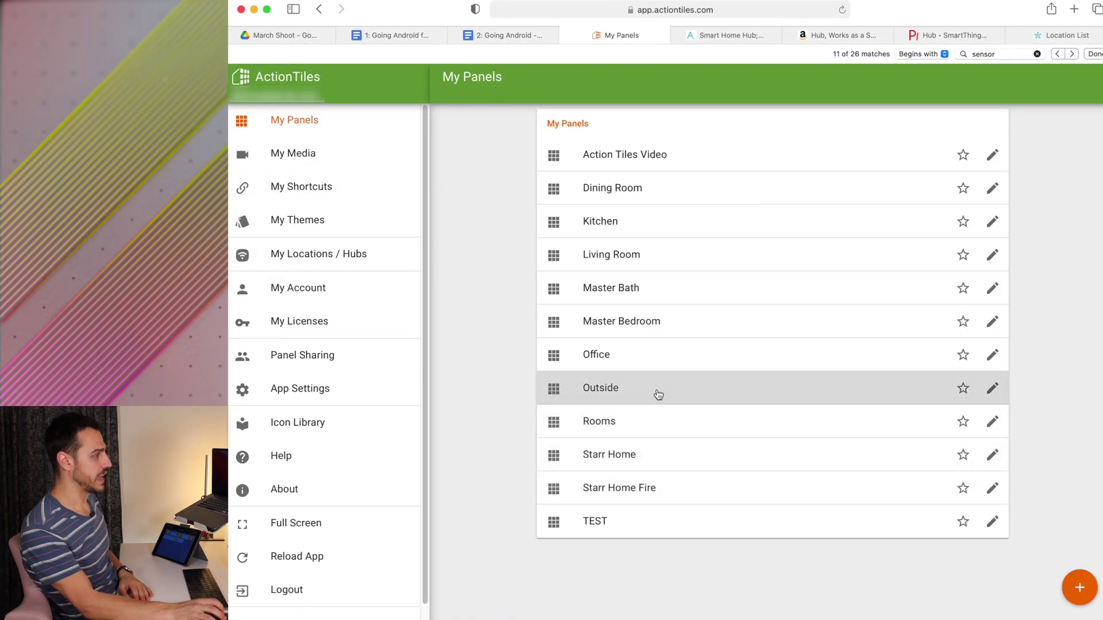
left_click(665, 456)
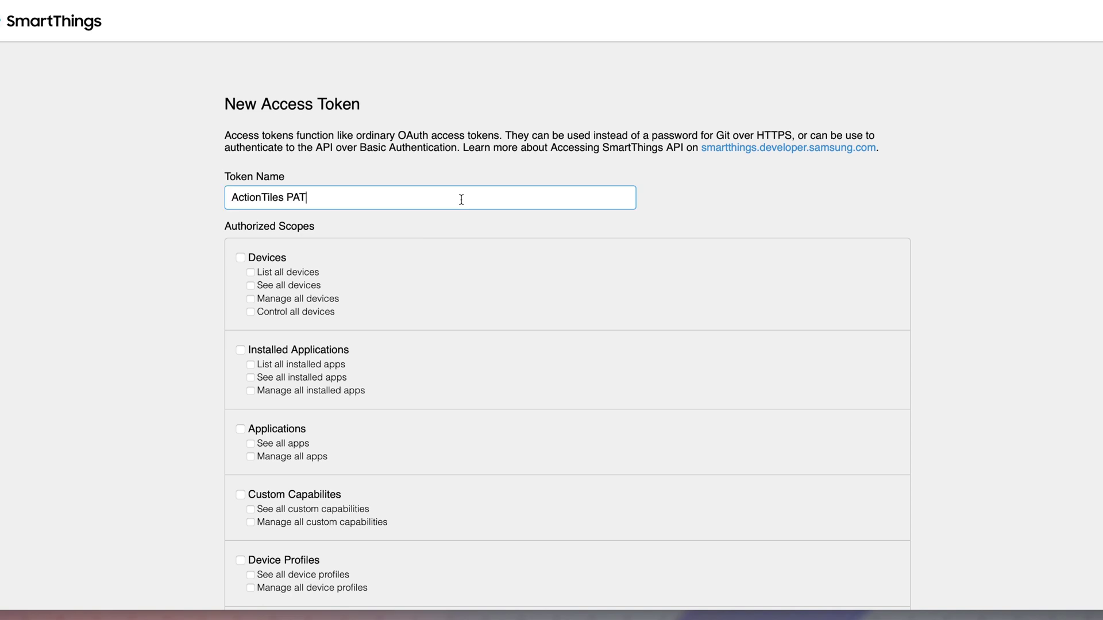
Give the ActionTiles PAT token the Scenes scope and generate it
scroll(461, 200, "down", 10)
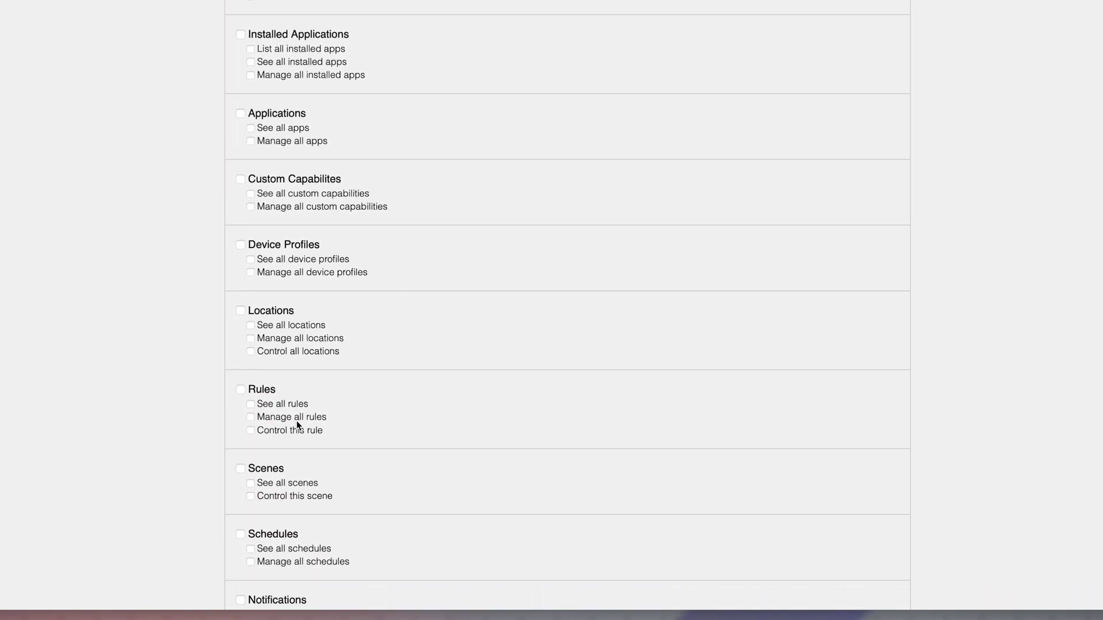
left_click(240, 469)
scroll(443, 487, "down", 3)
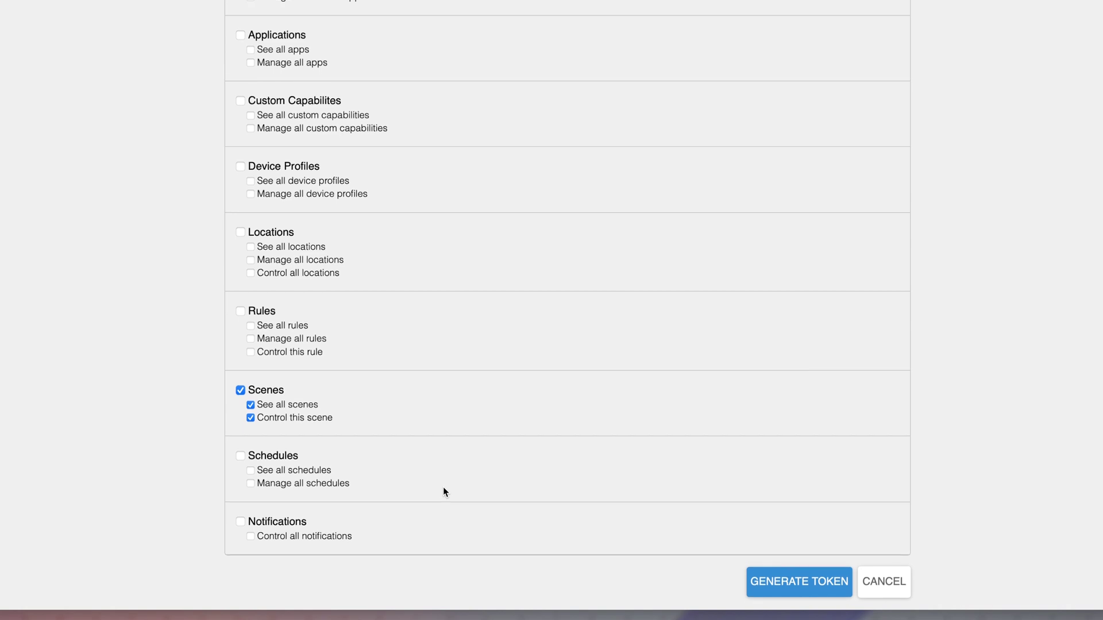
left_click(787, 587)
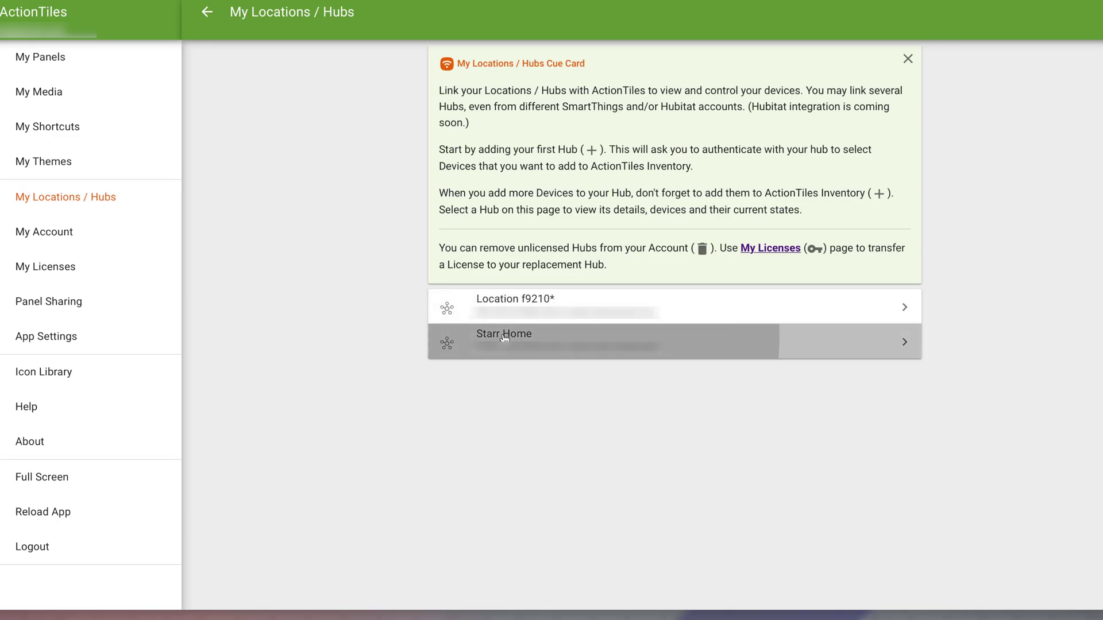
Paste the SmartThings token into the Starr Home hub's PAT field and save it
left_click(500, 337)
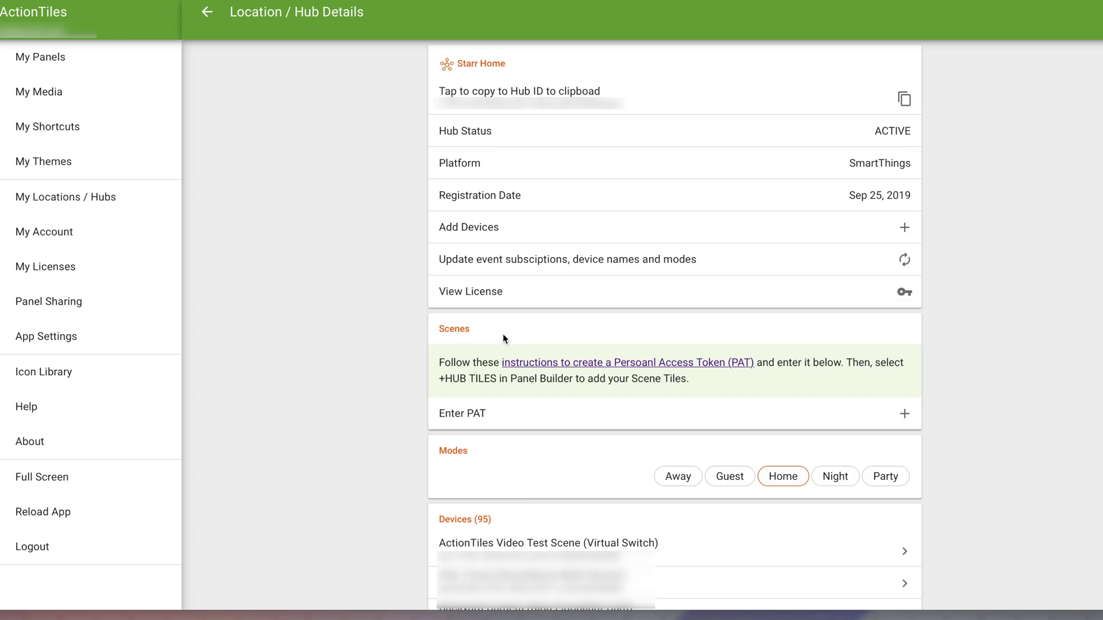
left_click(488, 418)
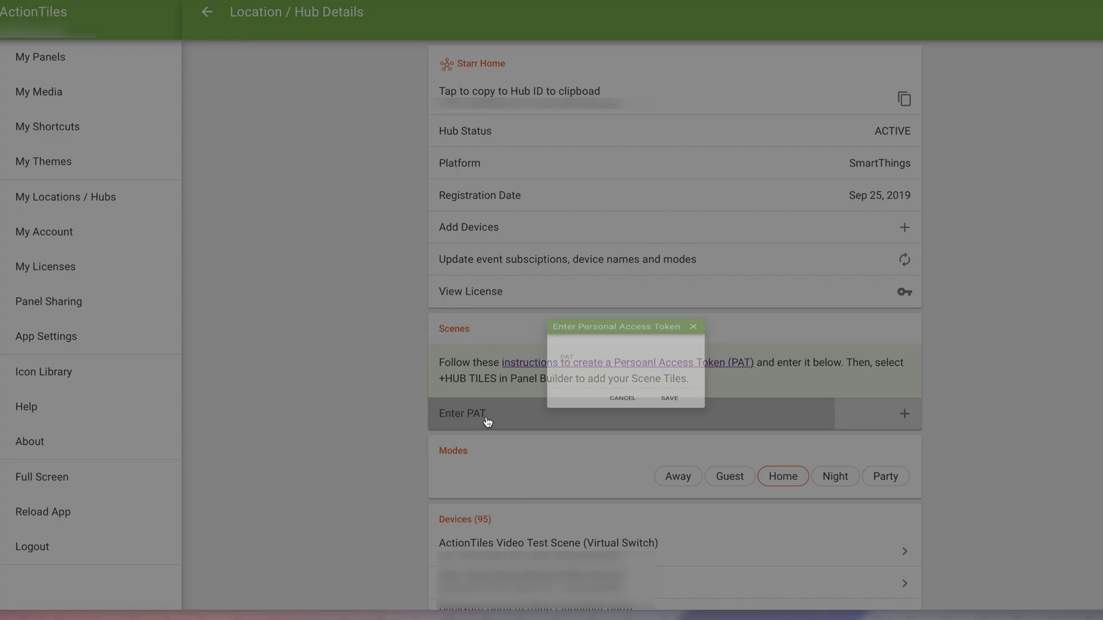
left_click(527, 289)
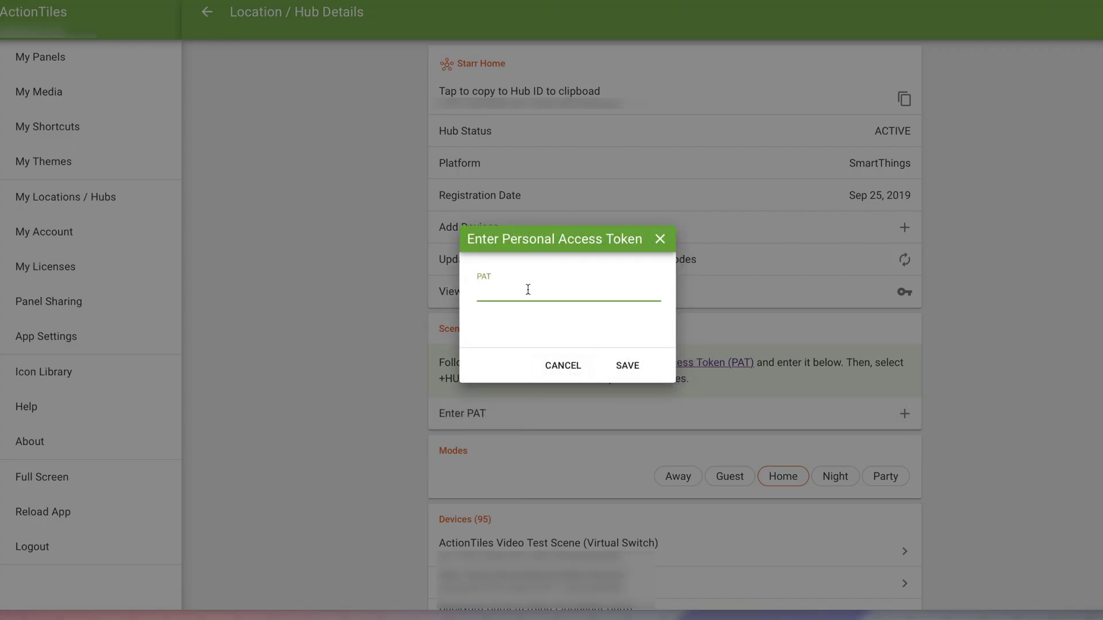
key("ctrl+v")
left_click(629, 367)
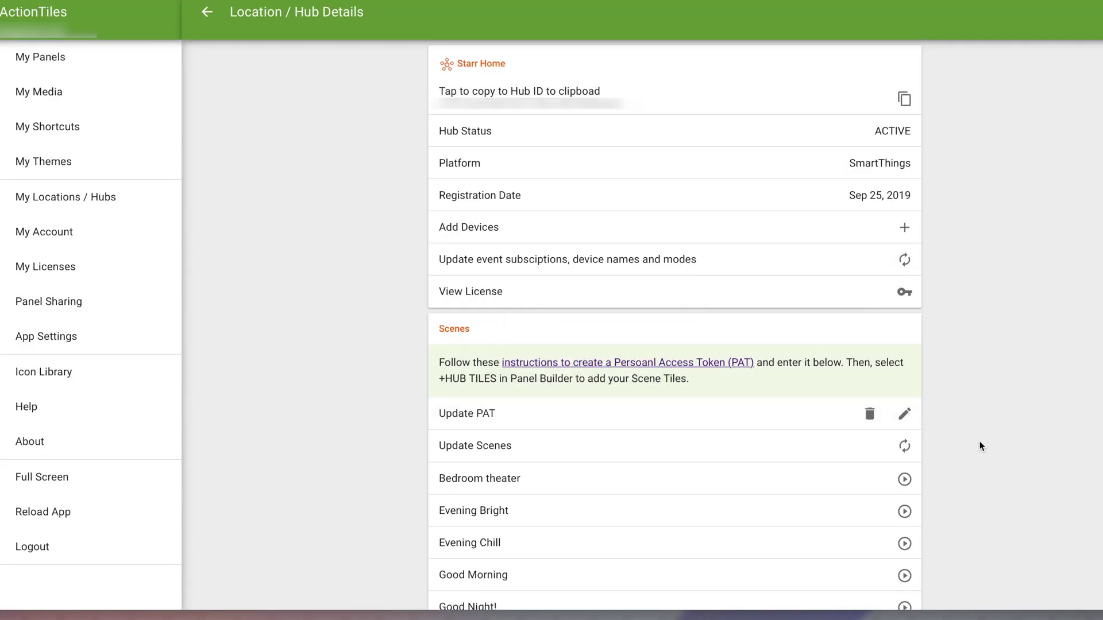
scroll(980, 445, "down", 2)
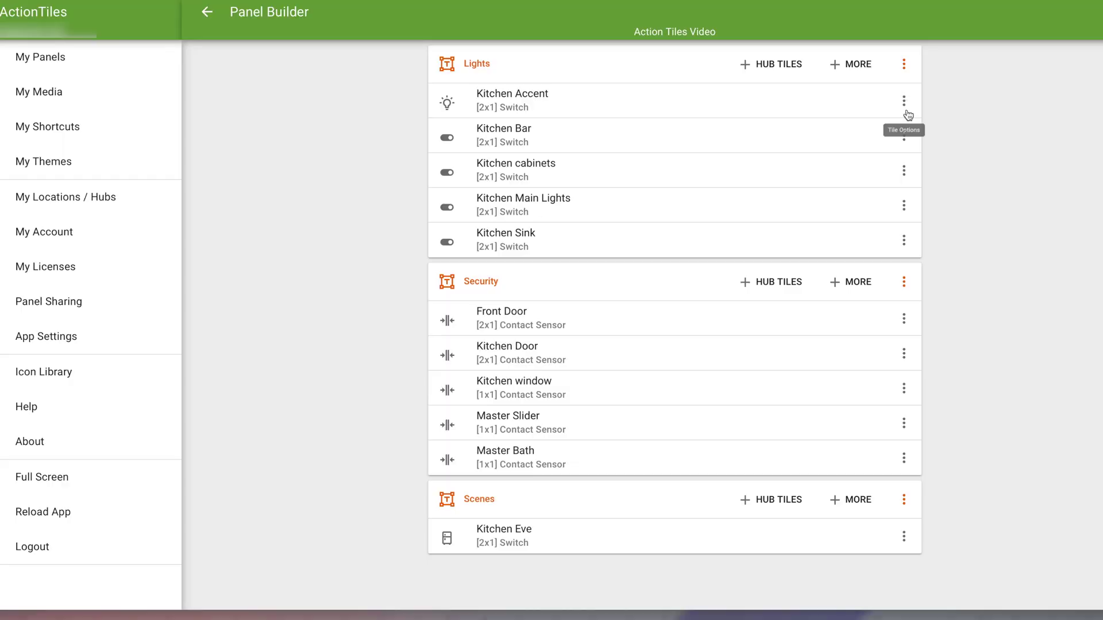
Open the hub-tiles picker for the Scenes section, showing the Starr Home scenes
left_click(780, 501)
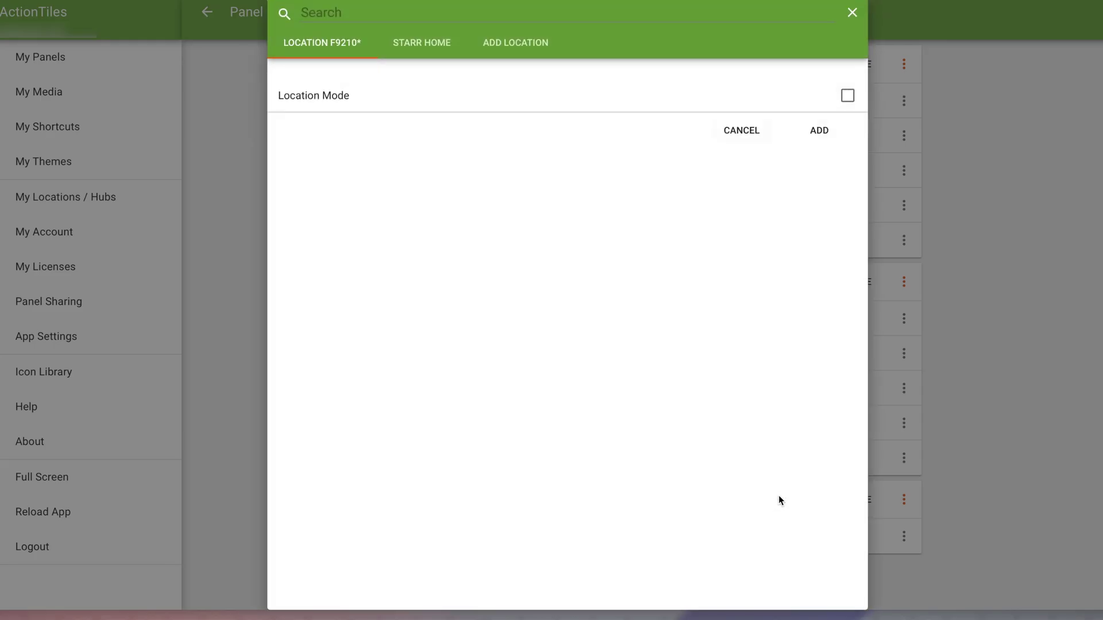
left_click(437, 43)
scroll(354, 201, "down", 3)
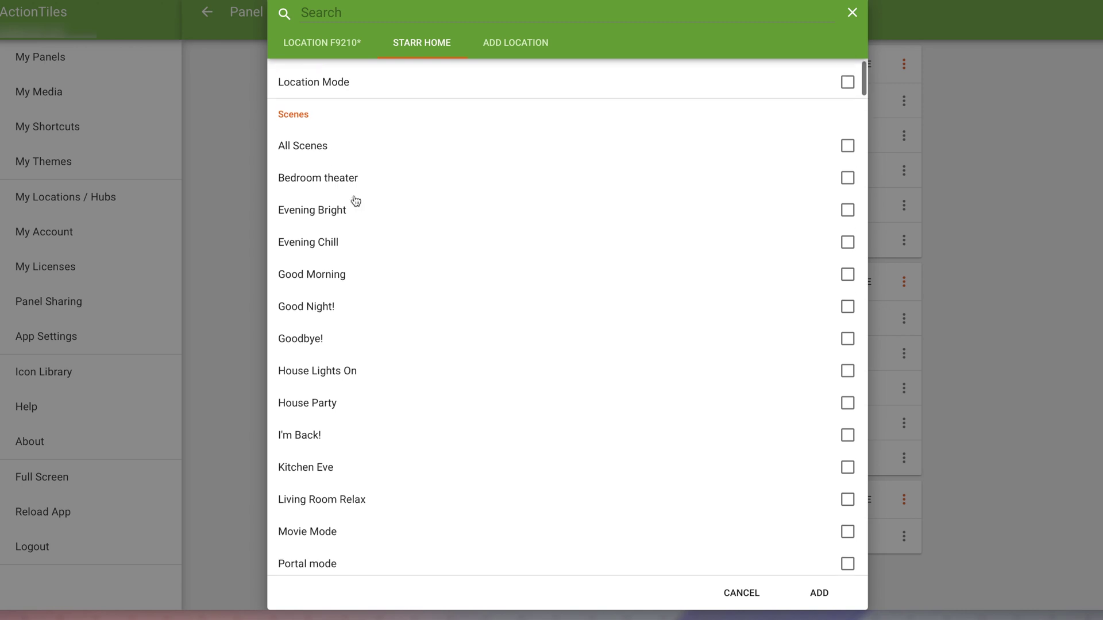
scroll(406, 326, "up", 3)
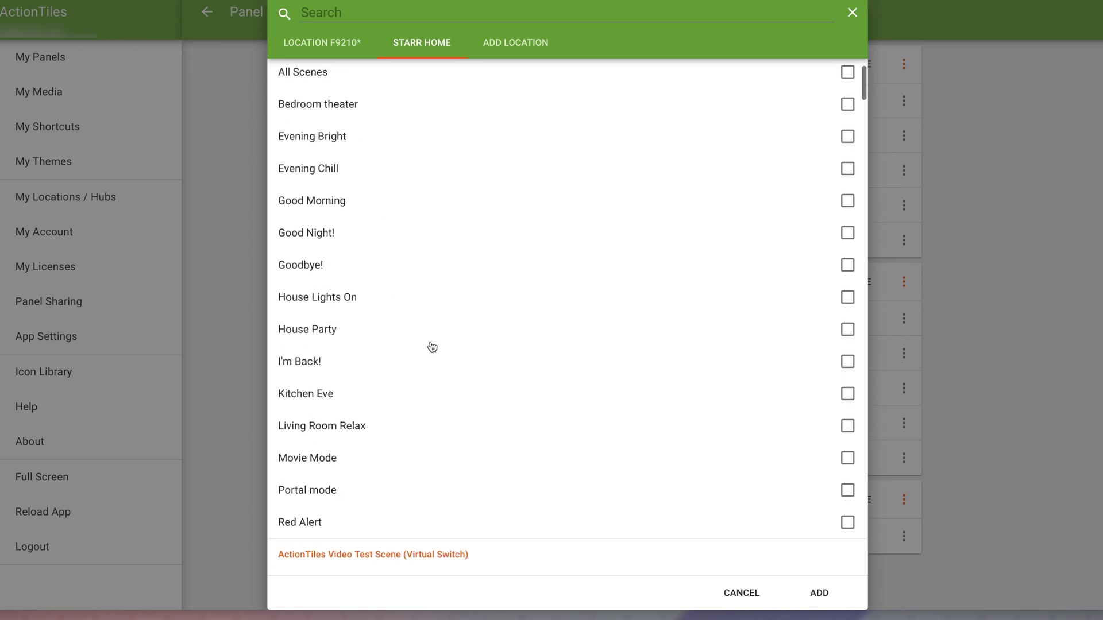
Add eight scenes as tiles: Bedroom theater, Evening Bright, Evening Chill, Good Morning, Good Night!, Goodbye!, House Lights On, House Party
left_click(847, 200)
left_click(847, 233)
left_click(847, 265)
left_click(847, 297)
left_click(848, 329)
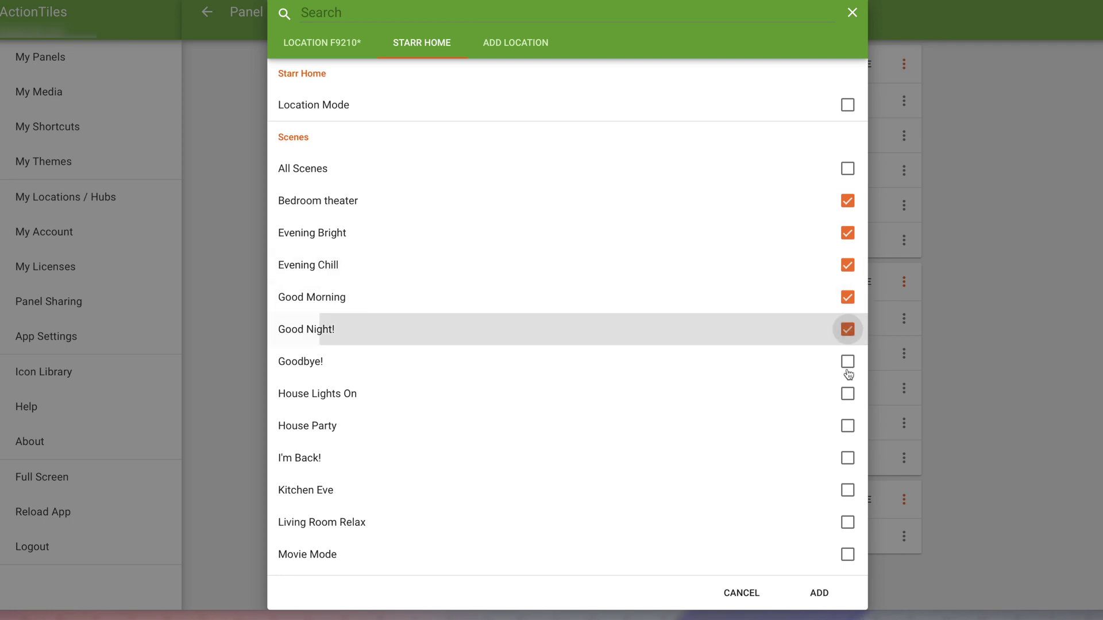
left_click(847, 362)
left_click(847, 393)
left_click(847, 426)
left_click(819, 592)
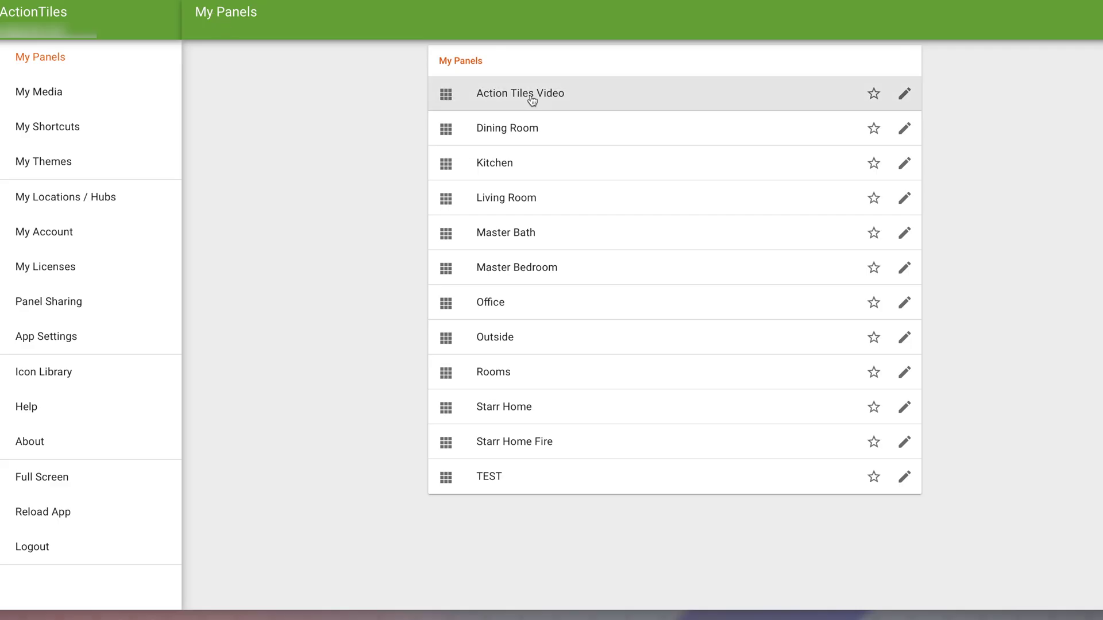
Open the Action Tiles Video panel to view the eight black scene tiles, Bedroom theater through House Party
left_click(532, 100)
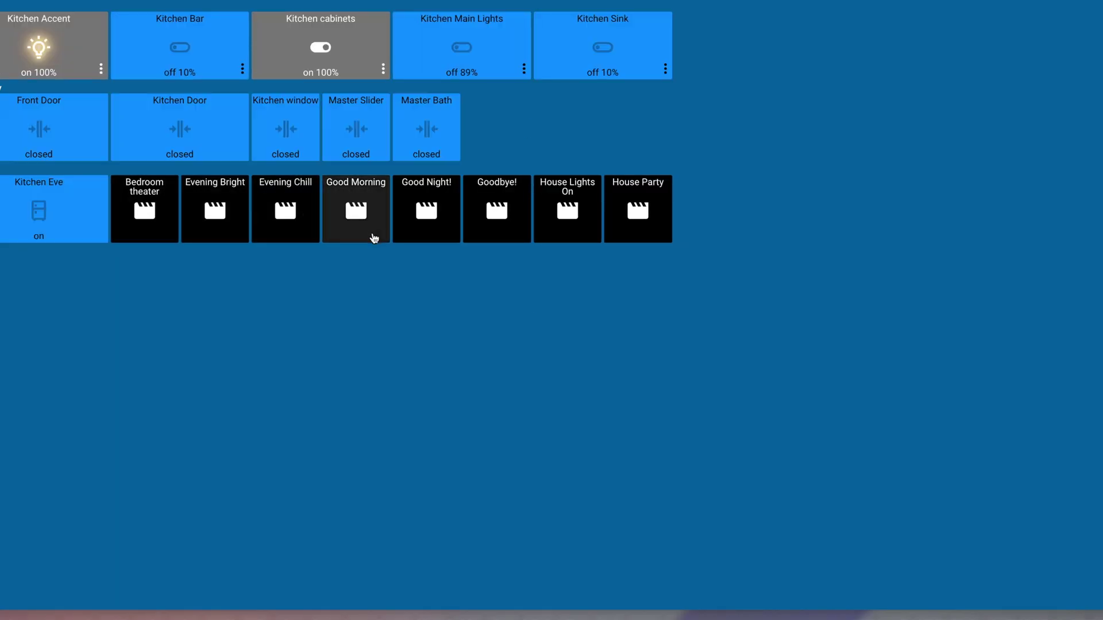